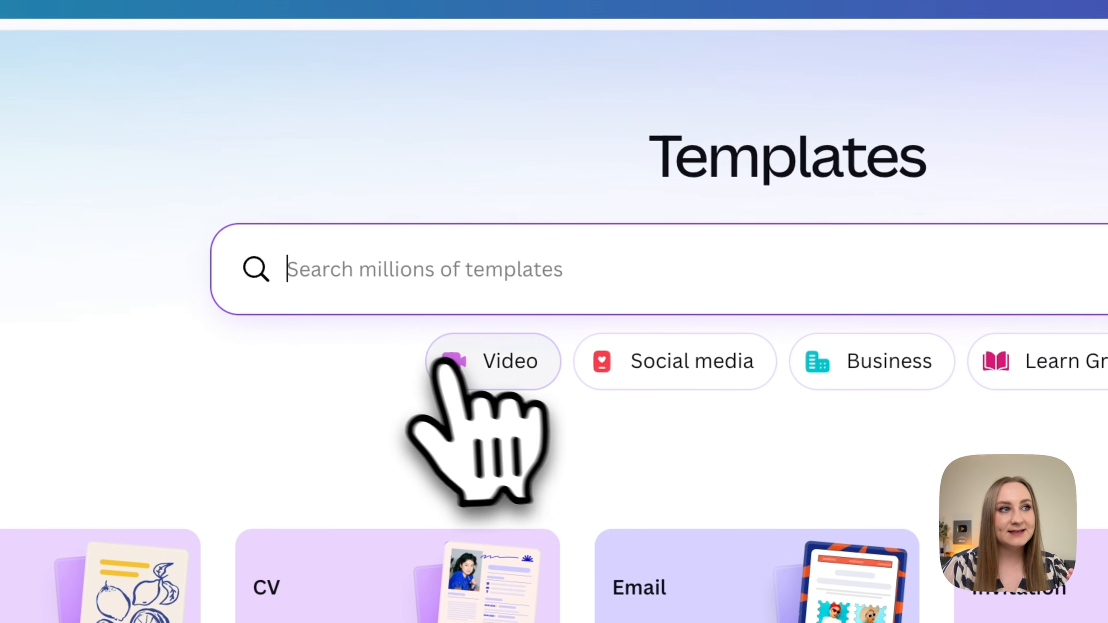
Filter the templates to Video and browse the mobile, landscape and TikTok video templates.
left_click(485, 364)
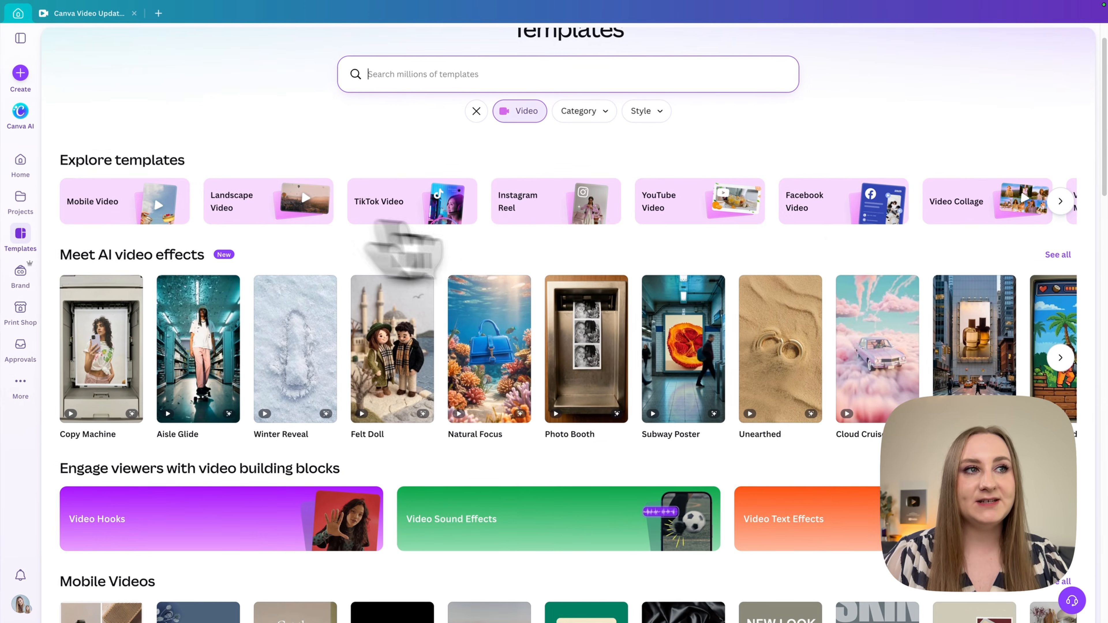
scroll(567, 306, "down", 10)
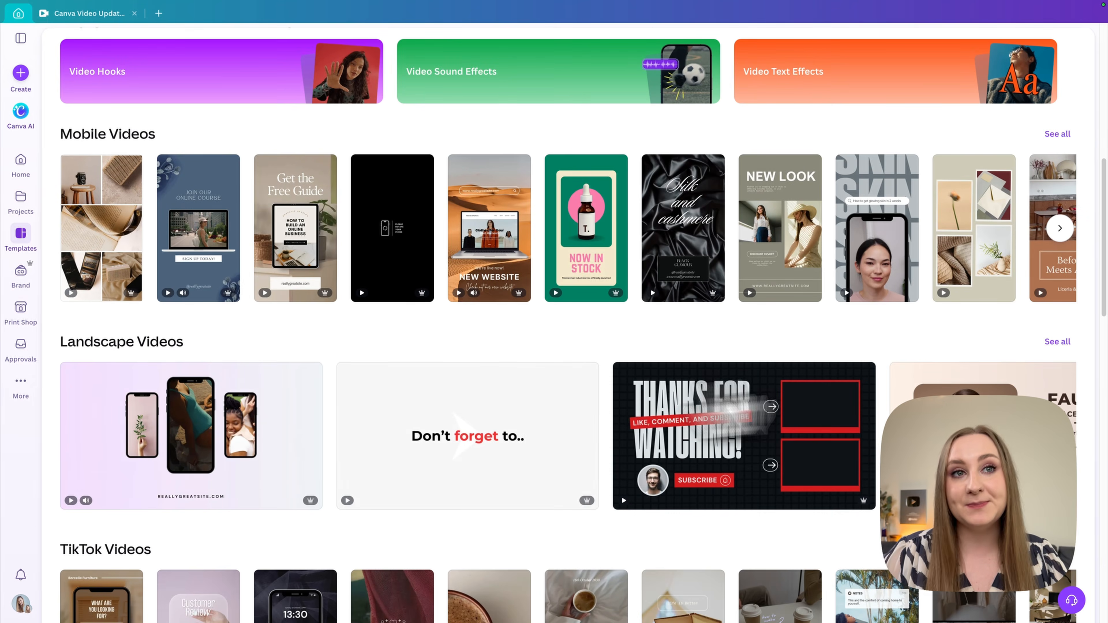
scroll(654, 559, "down", 9)
scroll(666, 531, "up", 19)
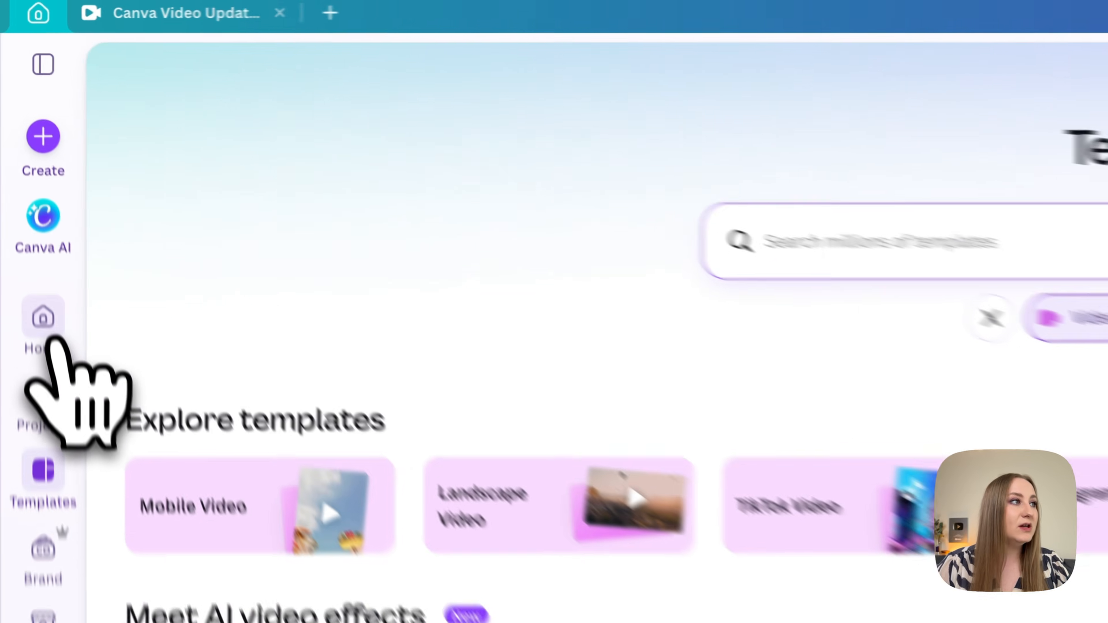
Create a new blank Instagram Reel video design from the home page.
left_click(22, 162)
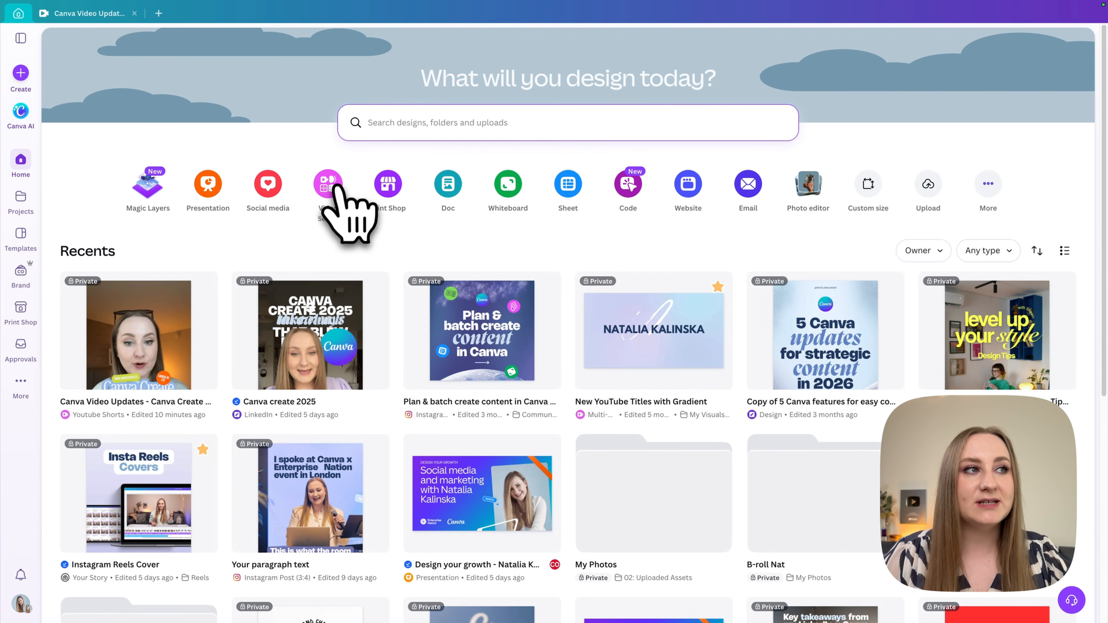
left_click(338, 188)
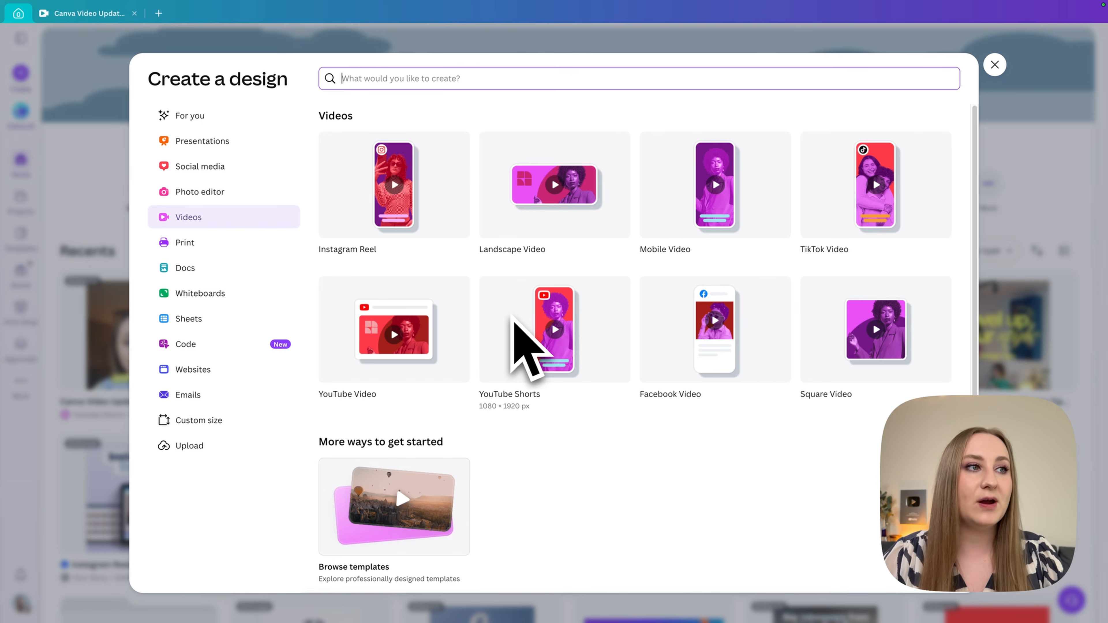
left_click(517, 321)
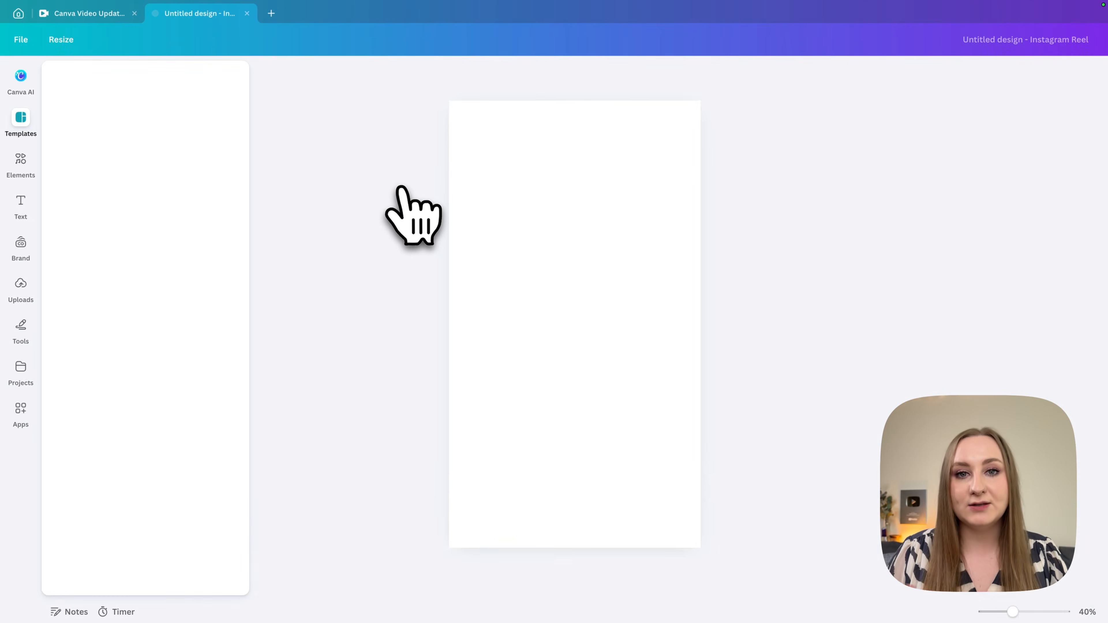
left_click(553, 232)
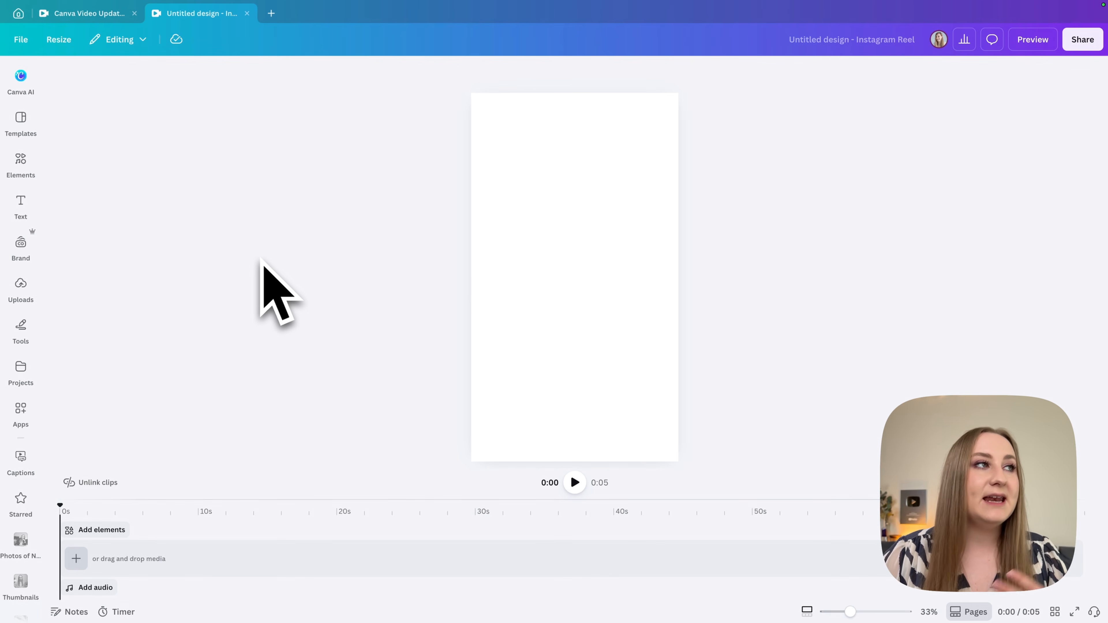
left_click(19, 136)
left_click(21, 139)
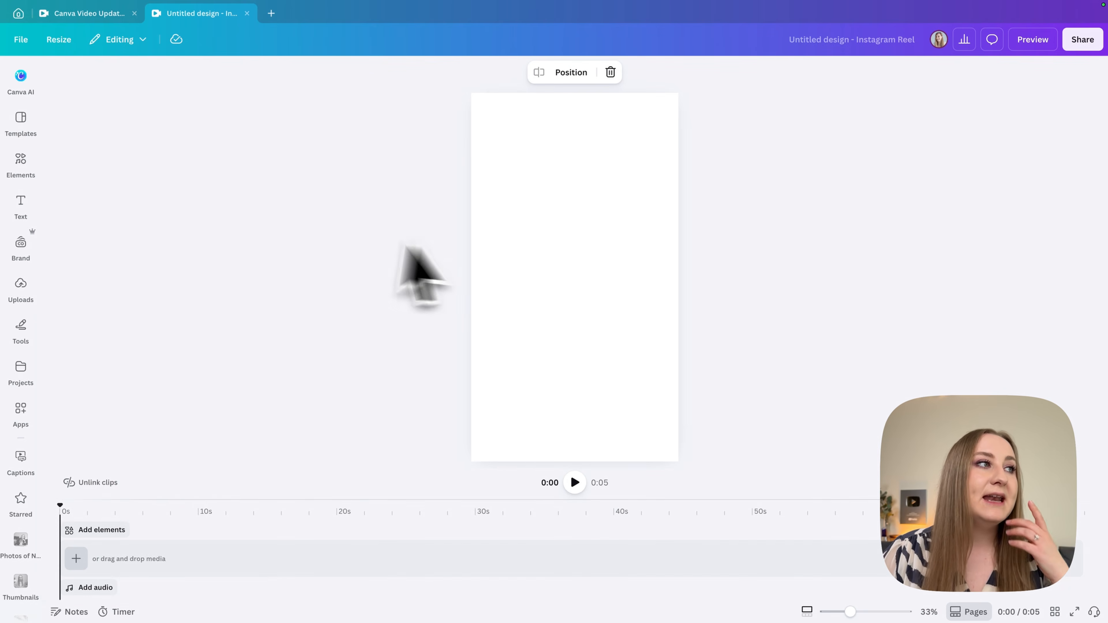
Add the 2:54 talking-head clip from the uploaded videos to the reel and collapse the media library.
left_click(21, 288)
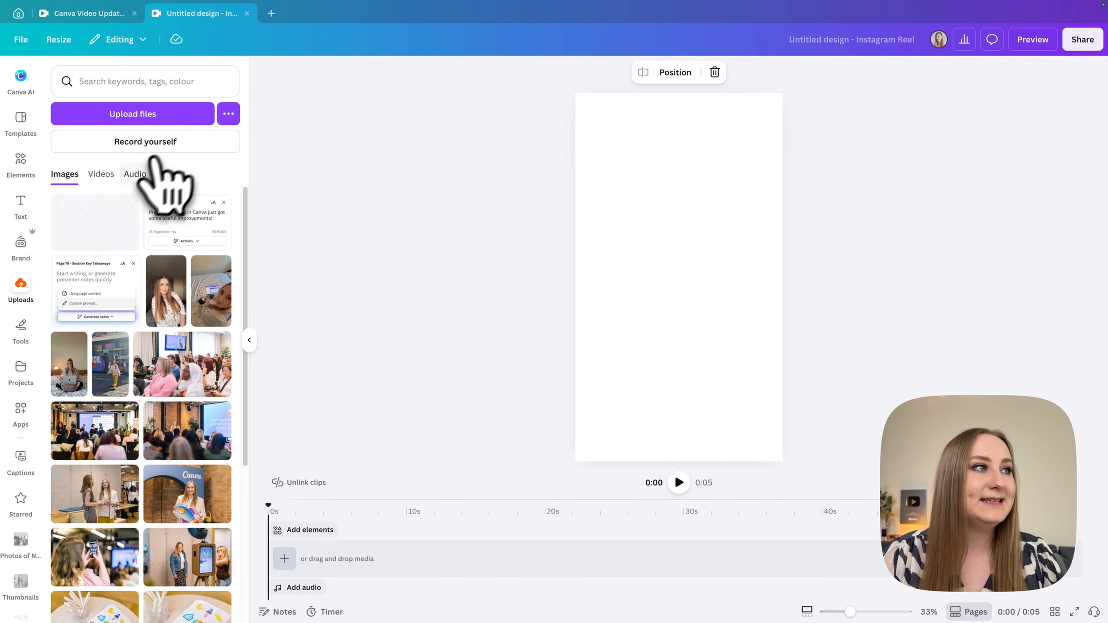
left_click(100, 175)
scroll(175, 358, "down", 15)
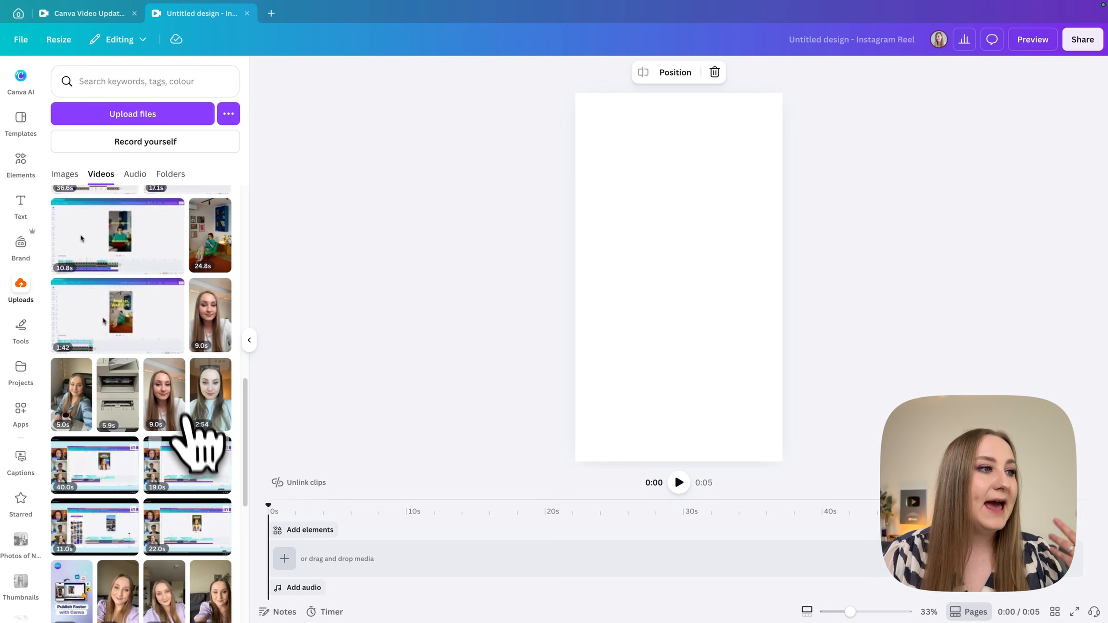
left_click(223, 419)
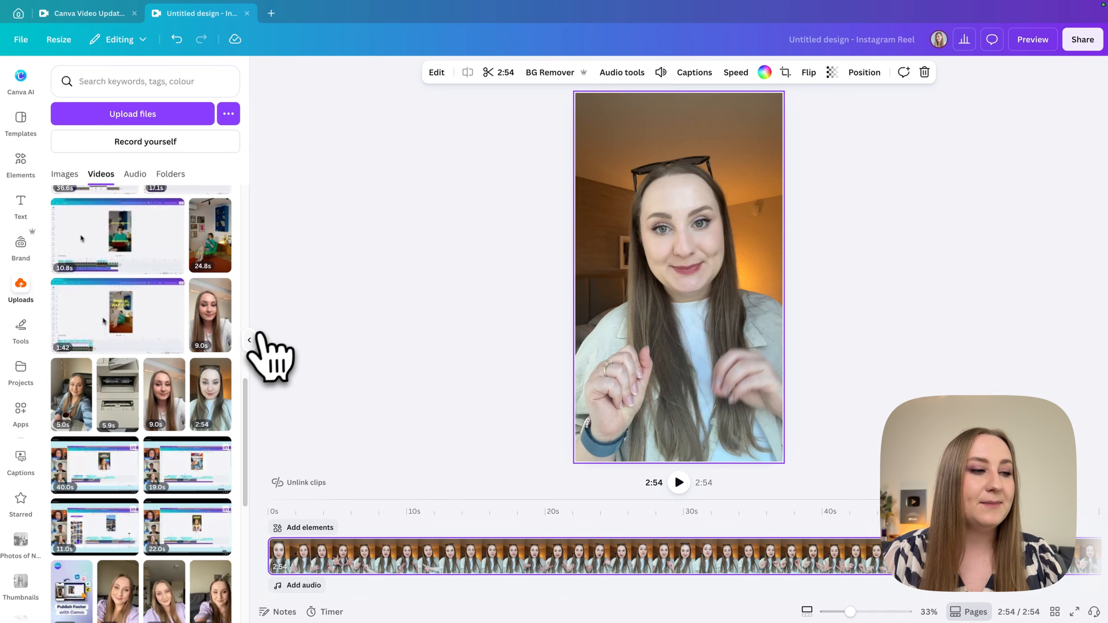
left_click(249, 340)
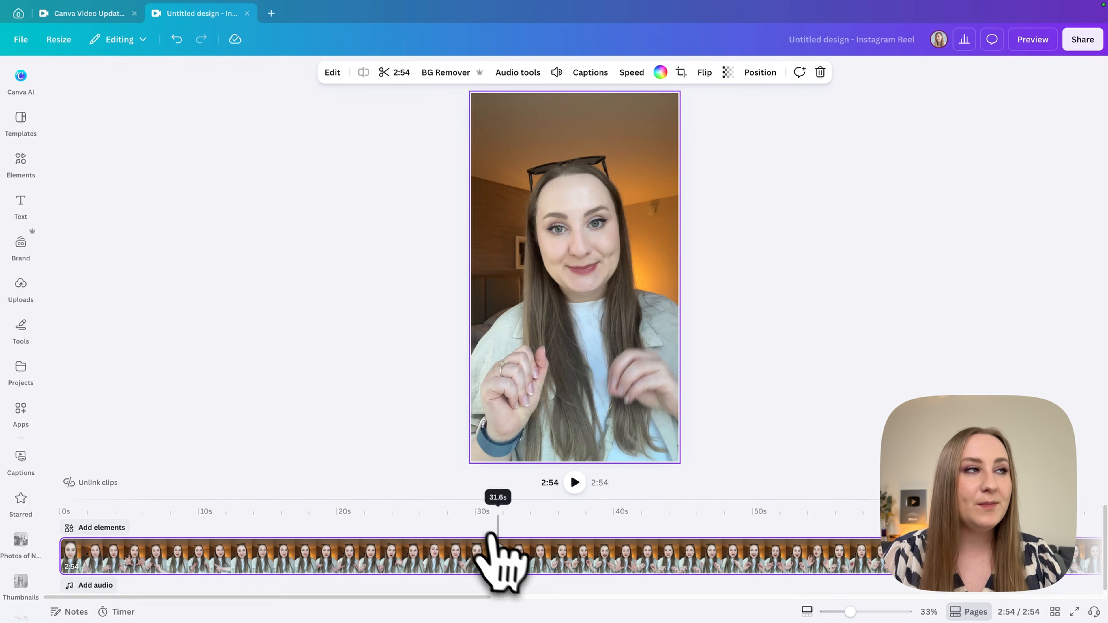
Switch to the open Canva Video Updates design and enlarge its timeline area.
left_click(96, 17)
left_click_drag(205, 501, 217, 398)
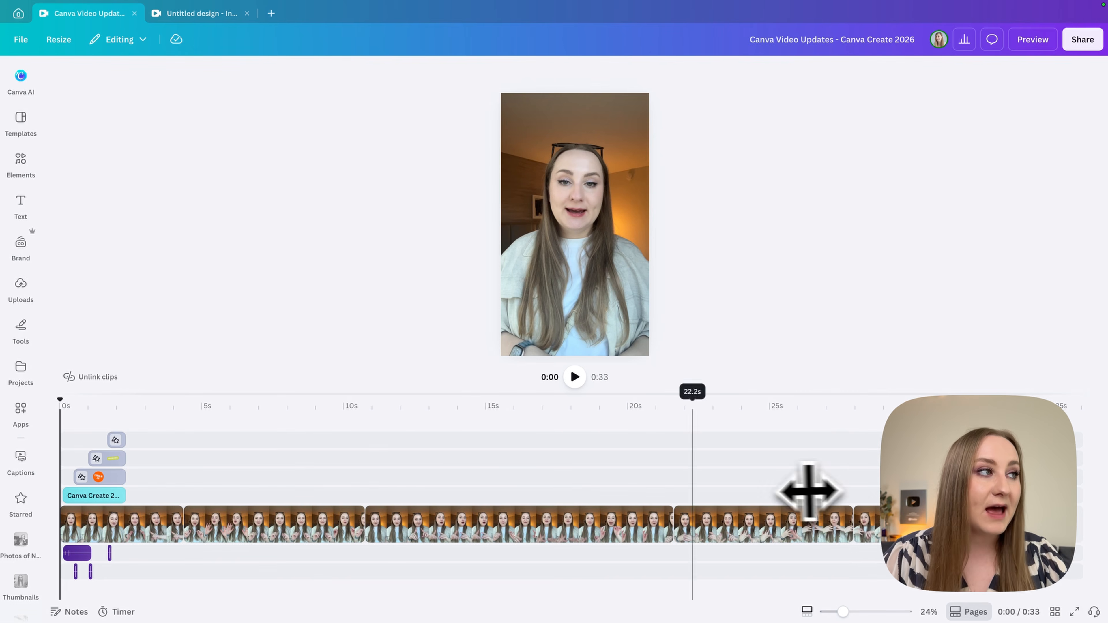
Open the Captions feature from the dynamic text options, browse the caption styles and choose Studio Style.
left_click(22, 286)
left_click(22, 206)
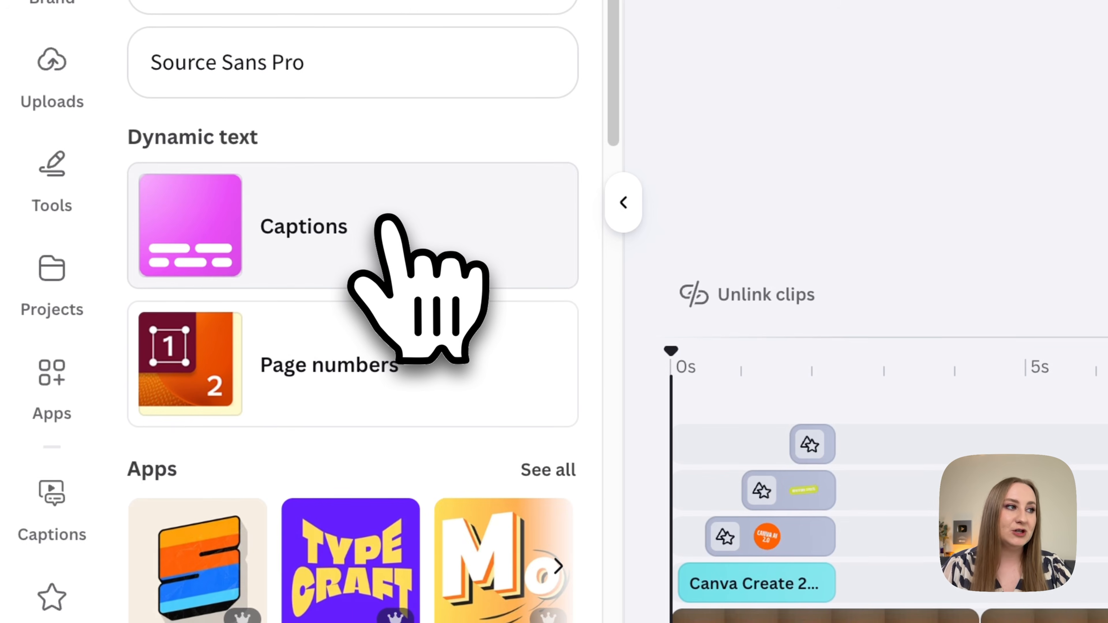
left_click(387, 222)
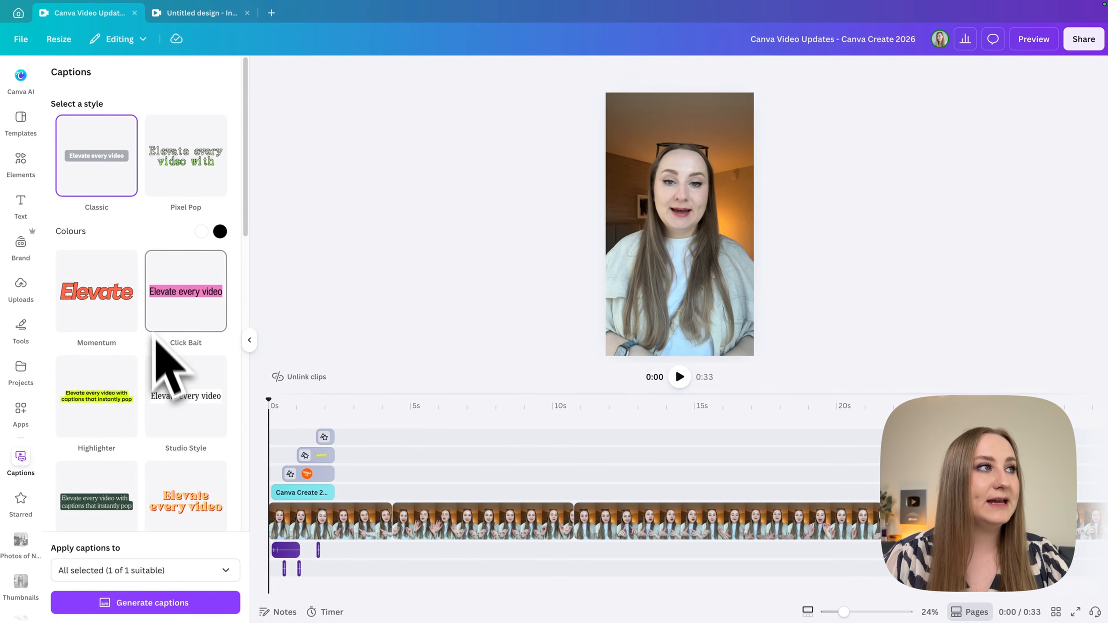
scroll(131, 209, "down", 15)
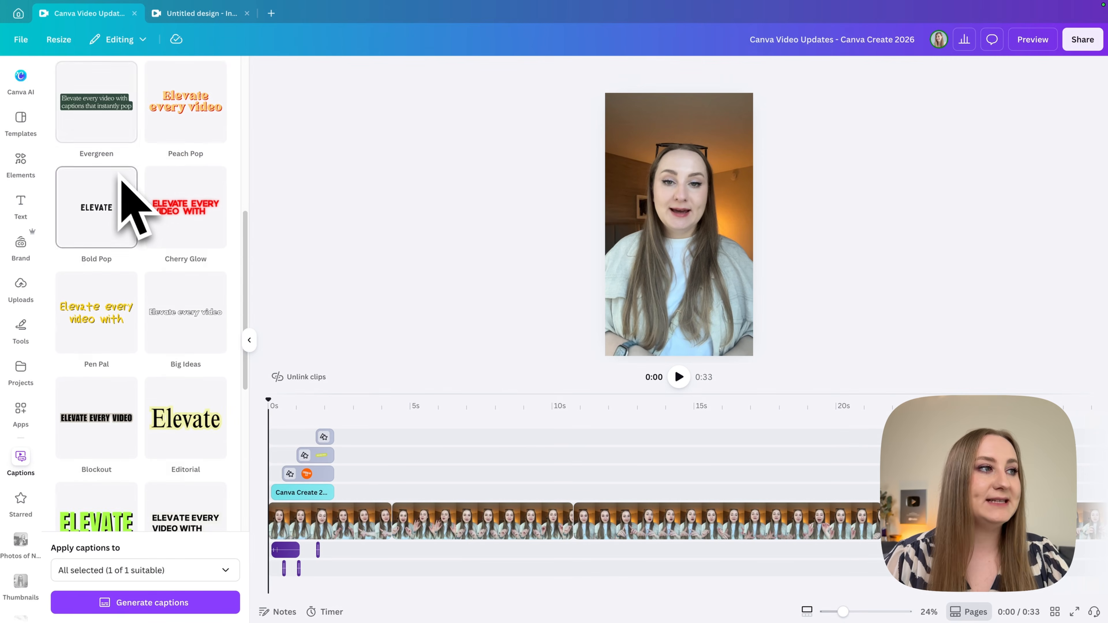
scroll(141, 230, "up", 10)
scroll(142, 214, "up", 5)
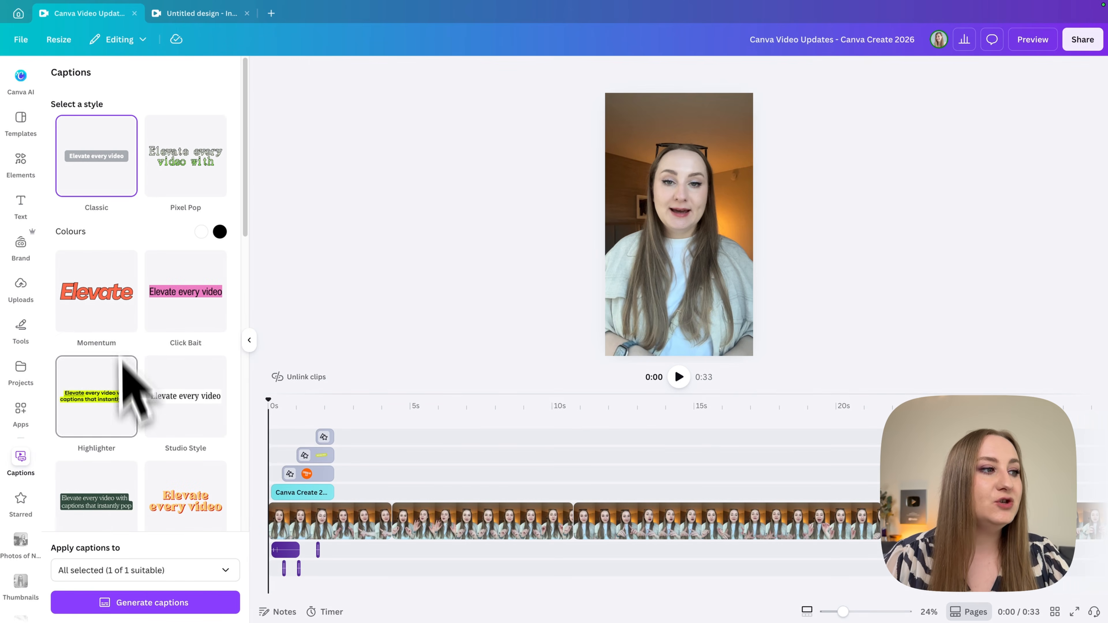
scroll(121, 501, "down", 8)
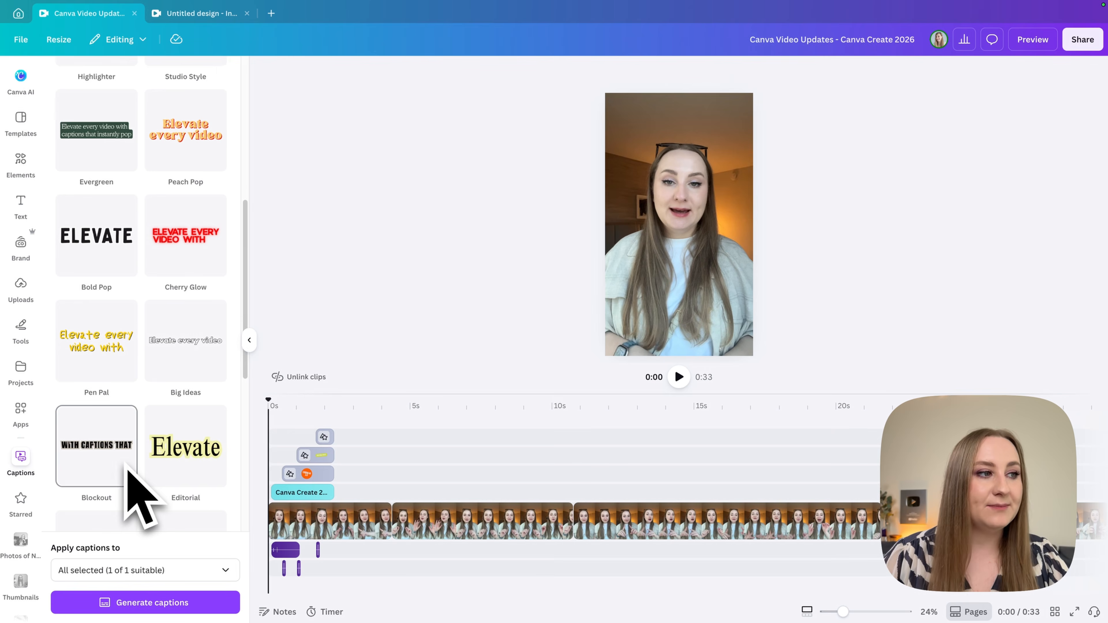
scroll(133, 500, "down", 3)
scroll(104, 459, "down", 5)
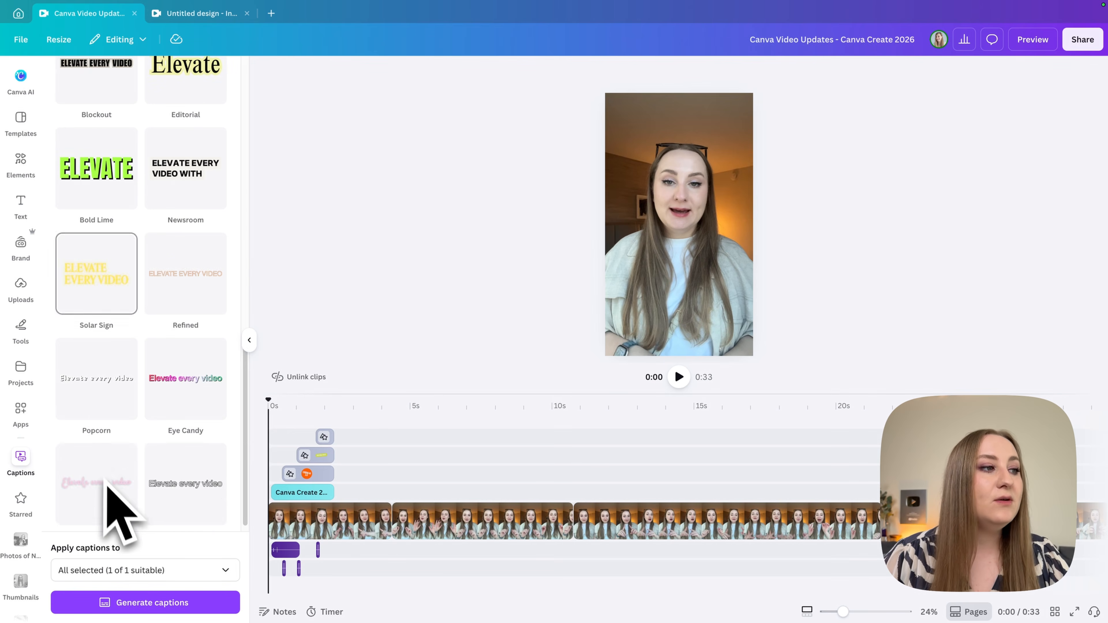
scroll(108, 344, "up", 15)
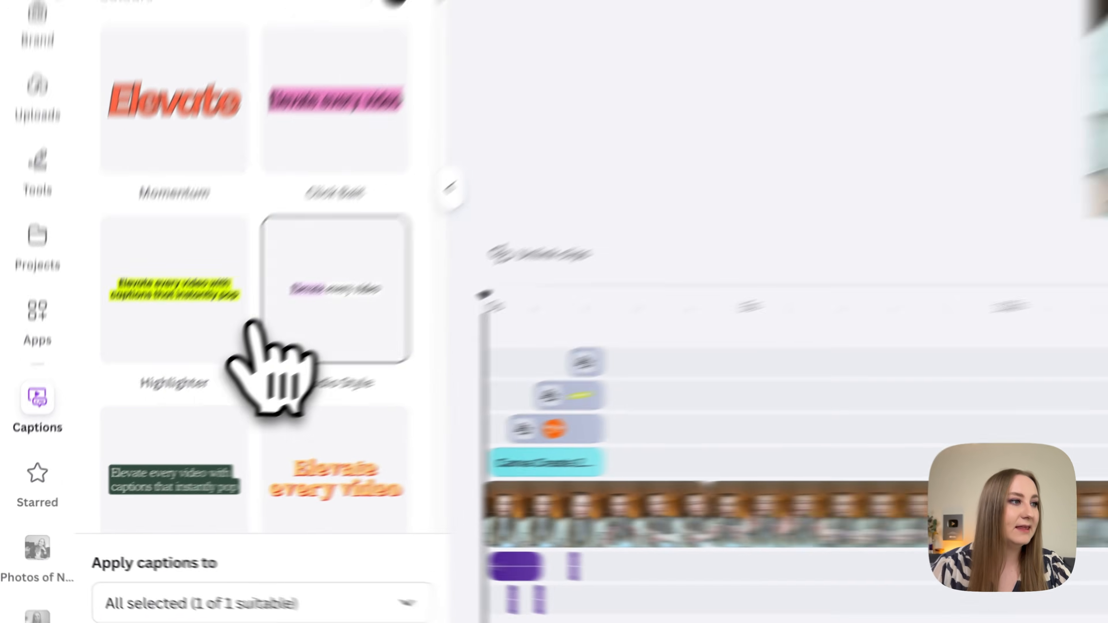
left_click(188, 427)
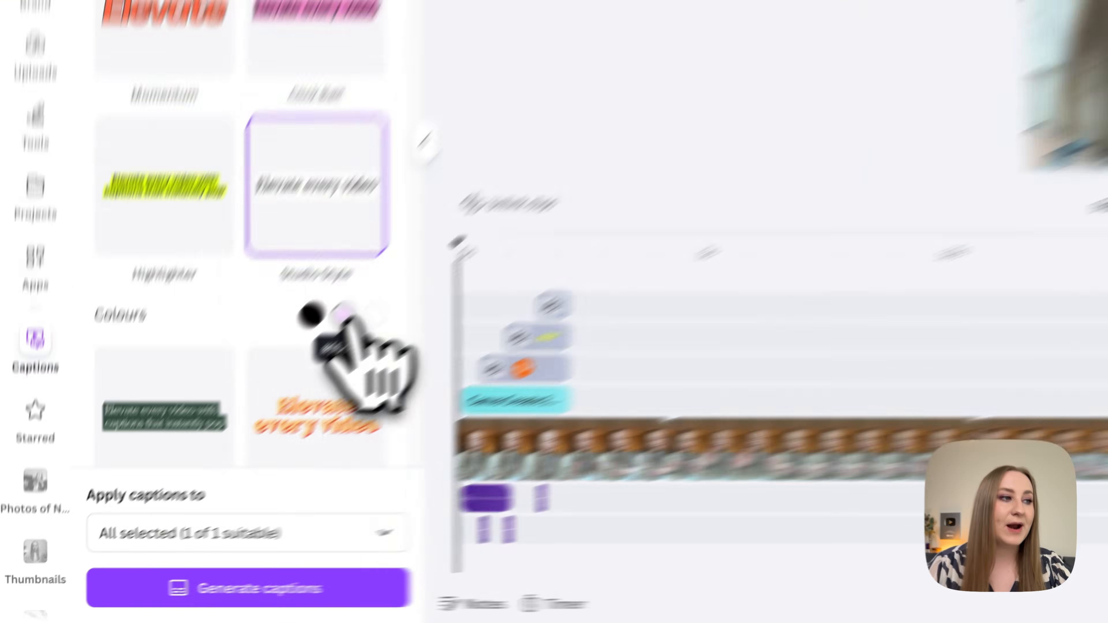
Change the Studio Style's pale pink caption colour to a slightly deeper light purple.
left_click(210, 438)
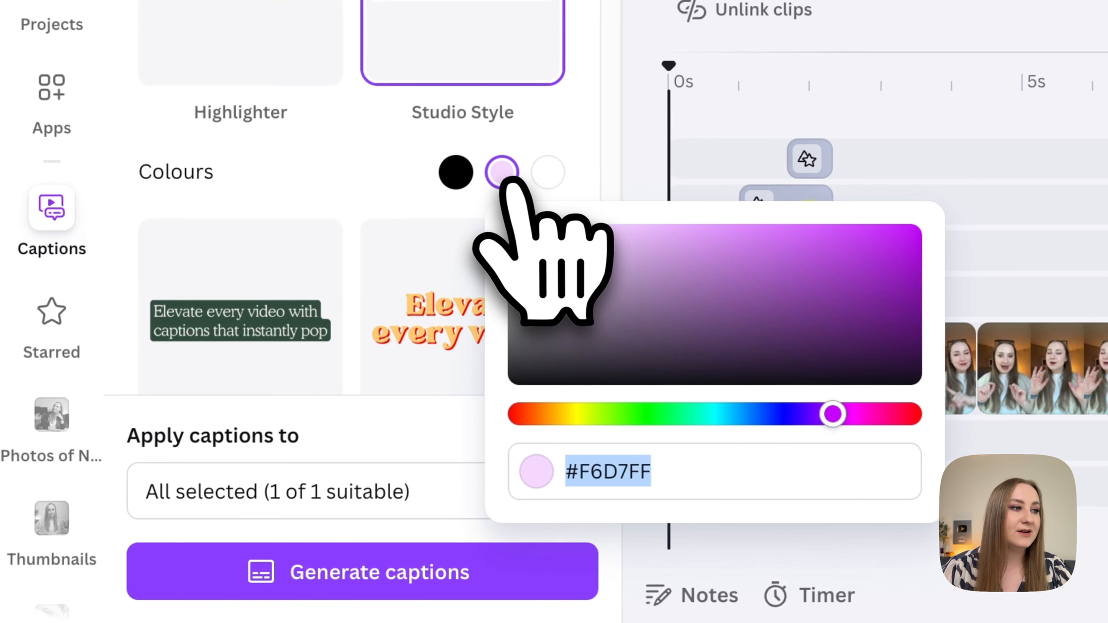
left_click_drag(559, 242, 662, 348)
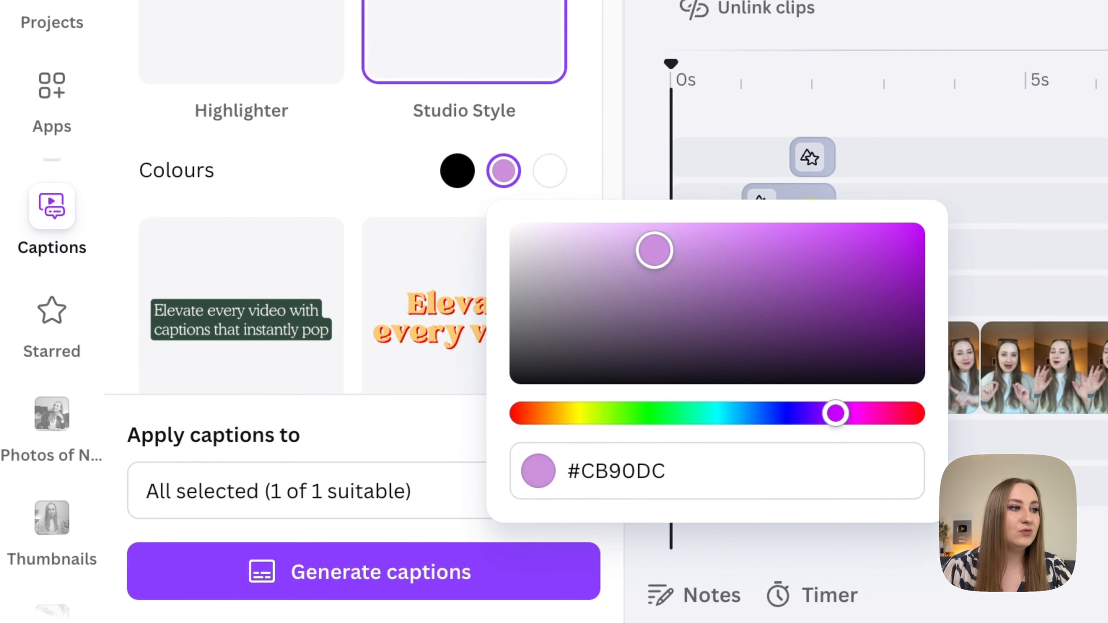
left_click_drag(641, 240, 614, 239)
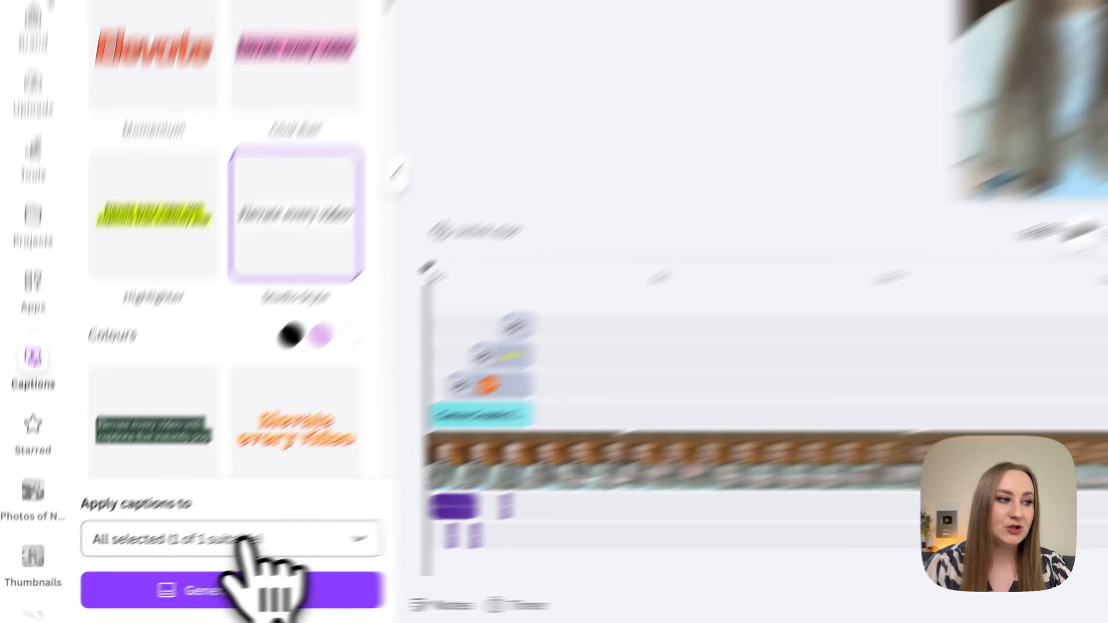
Check that IMG_9446.MOV is among the media chosen for captioning and generate the captions.
left_click(168, 567)
scroll(206, 430, "down", 1)
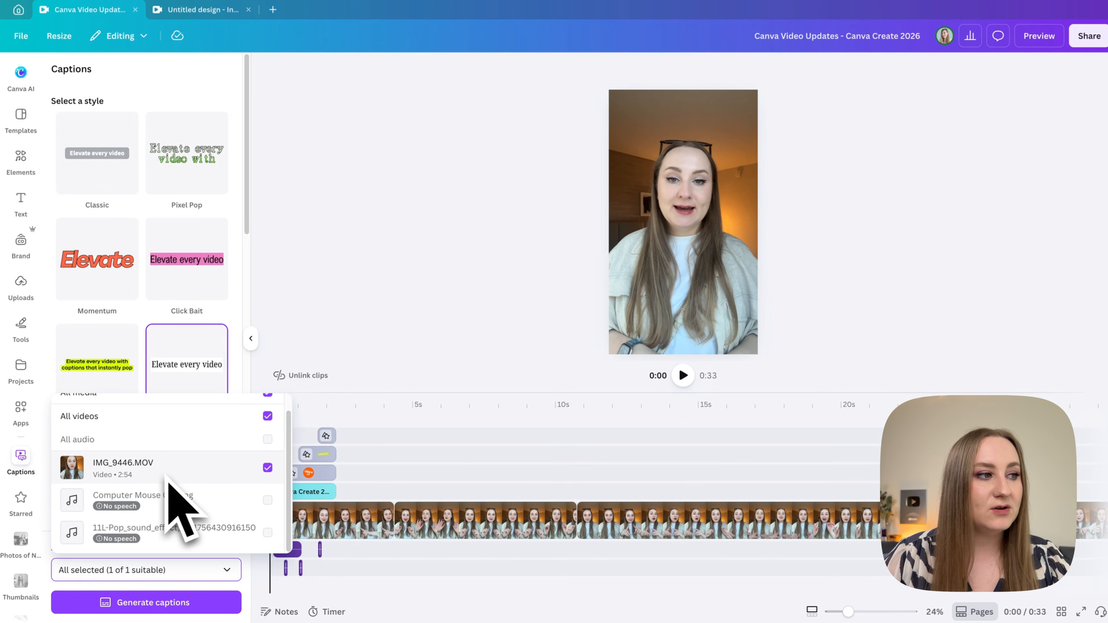
scroll(173, 468, "up", 1)
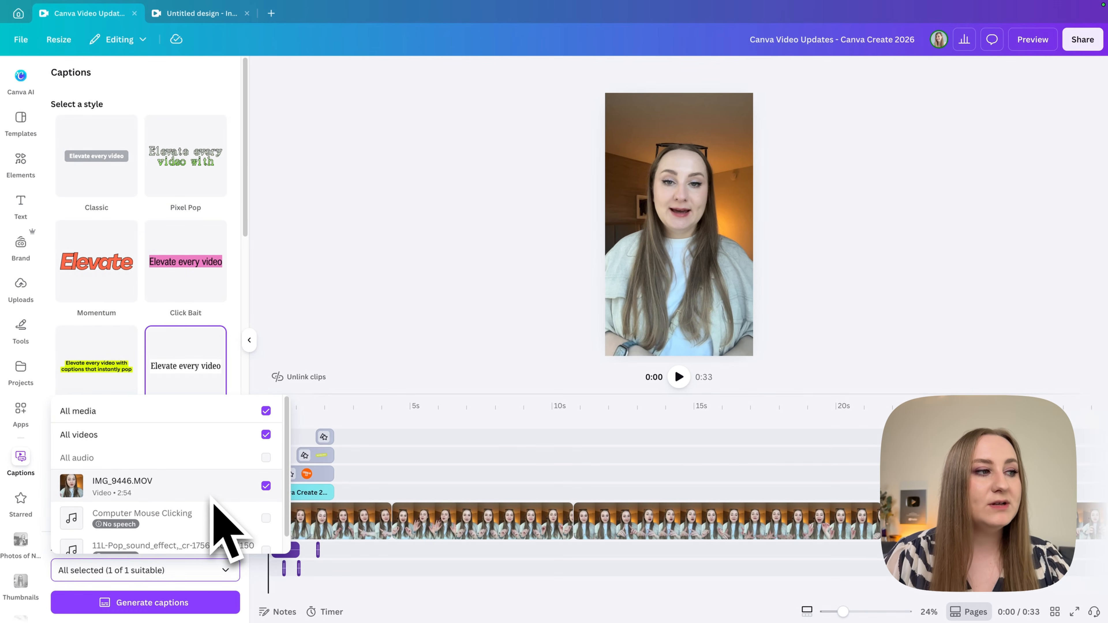
scroll(210, 494, "down", 1)
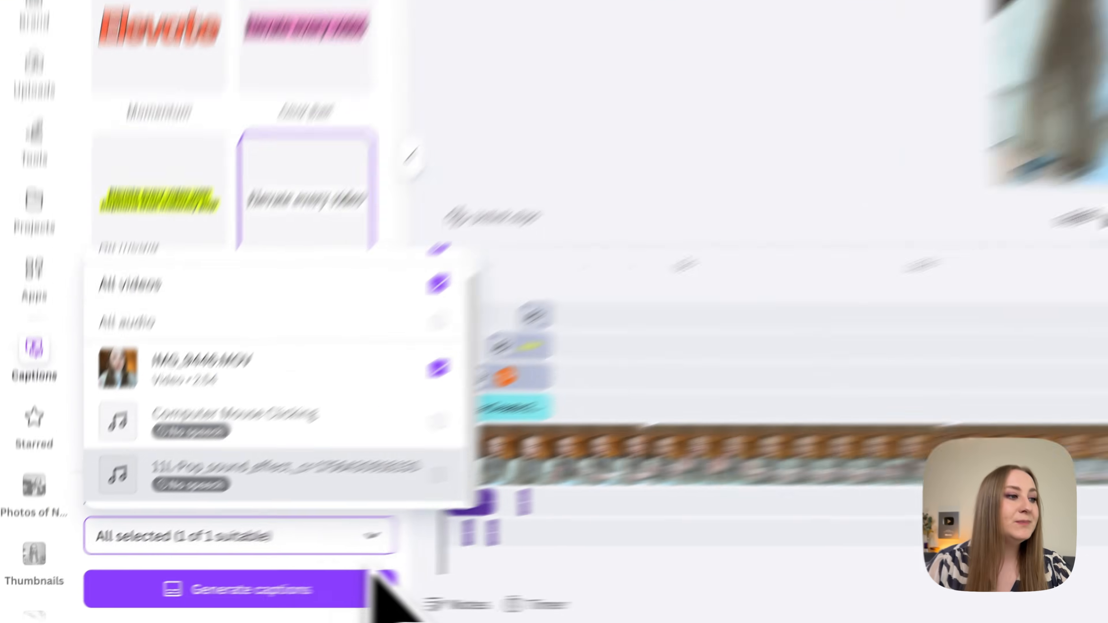
left_click(224, 585)
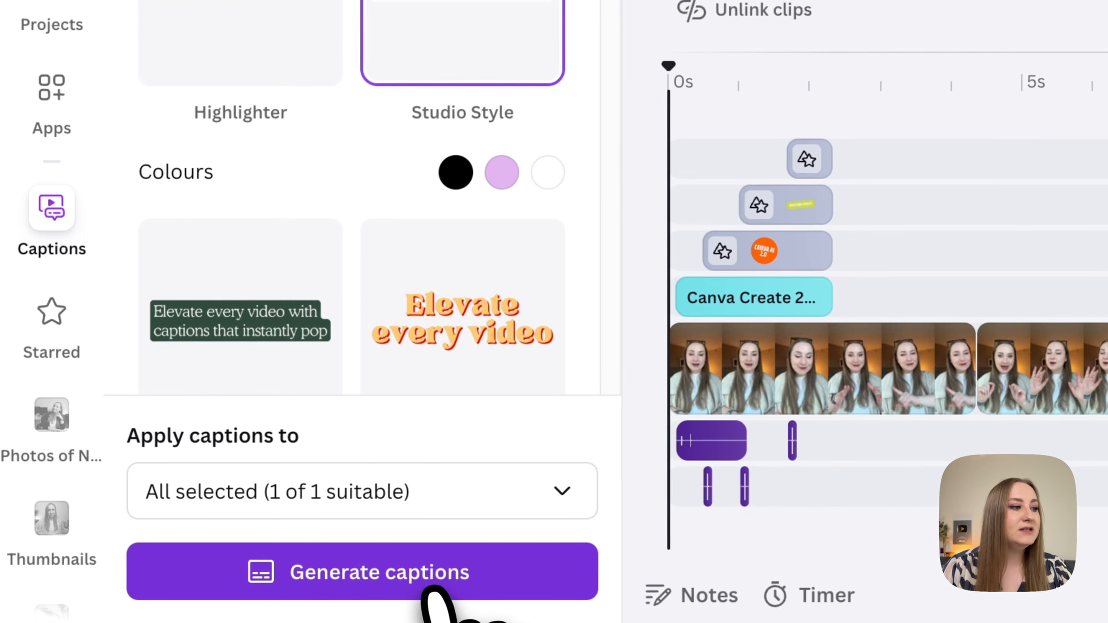
left_click(425, 587)
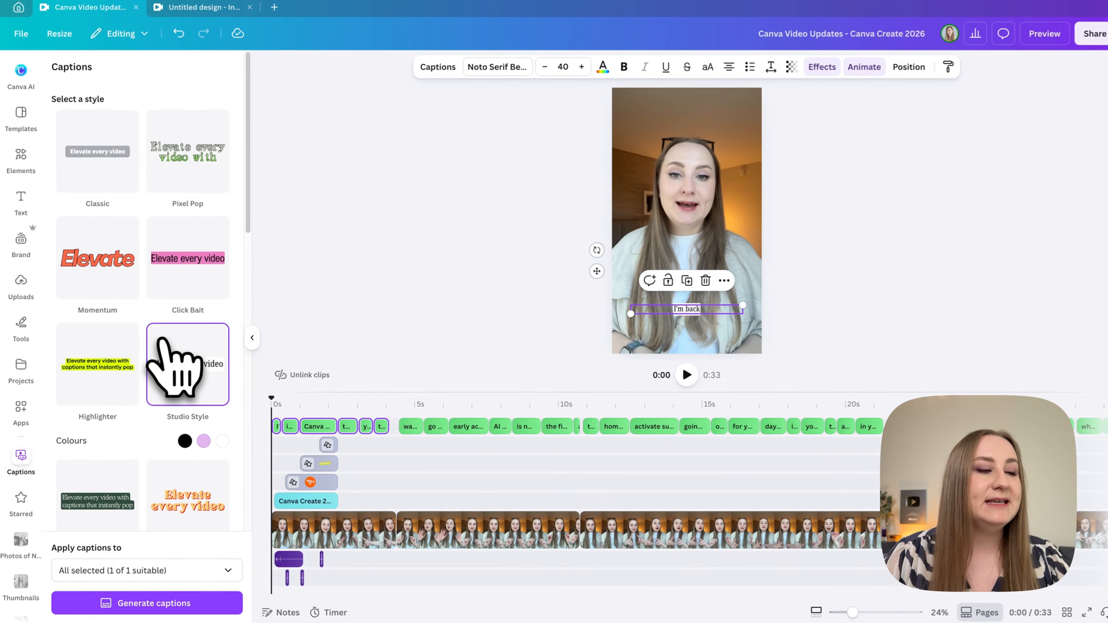
Scrub through the captioned timeline, return the playhead to the start and shrink the timeline area for a larger preview.
left_click(254, 339)
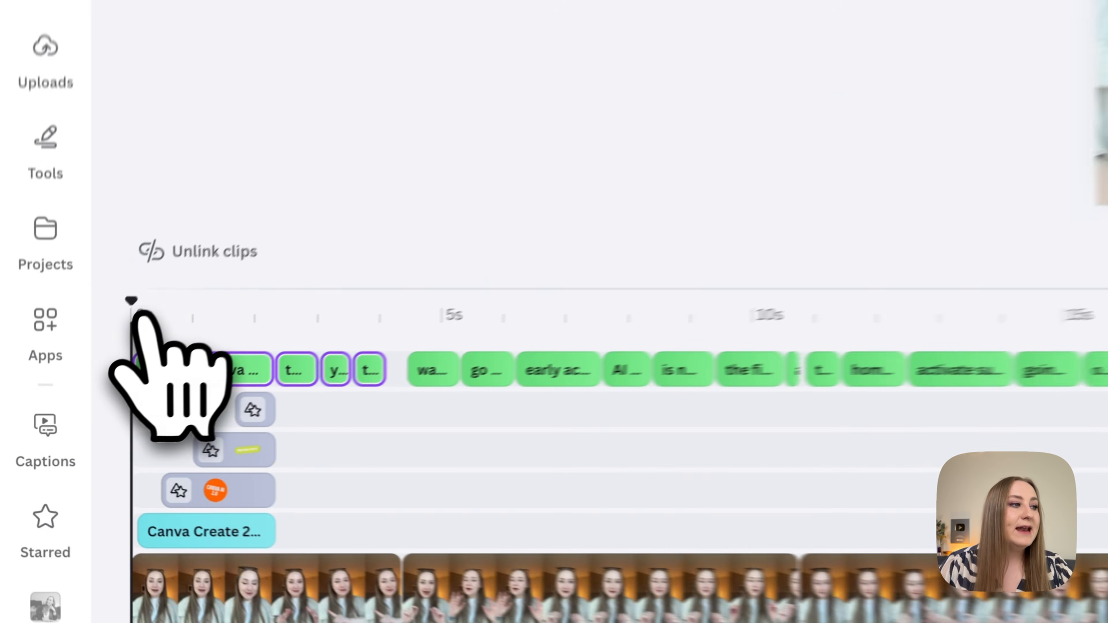
left_click_drag(141, 315, 1021, 286)
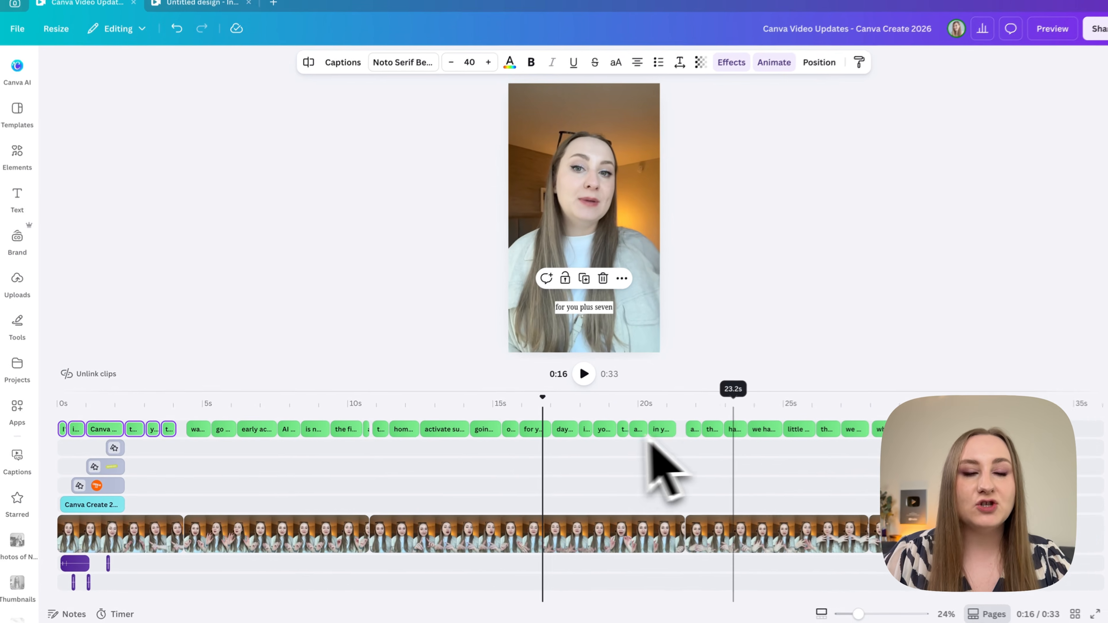
left_click_drag(536, 415, 57, 396)
left_click_drag(175, 397, 181, 448)
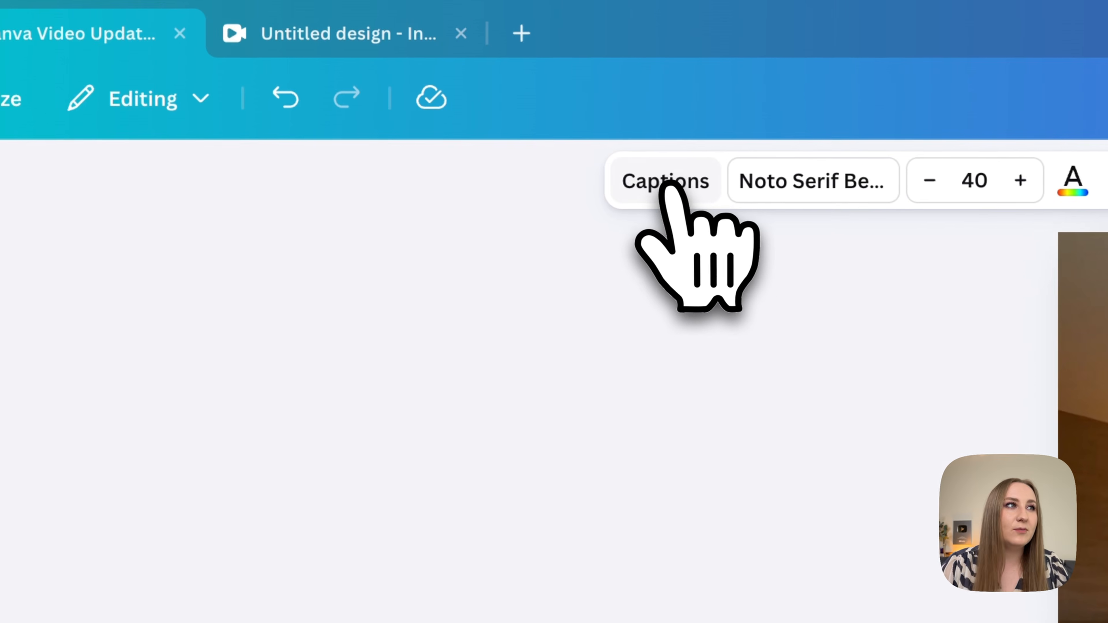
Open the transcript of the generated captions and review its lines through to the end.
left_click(671, 187)
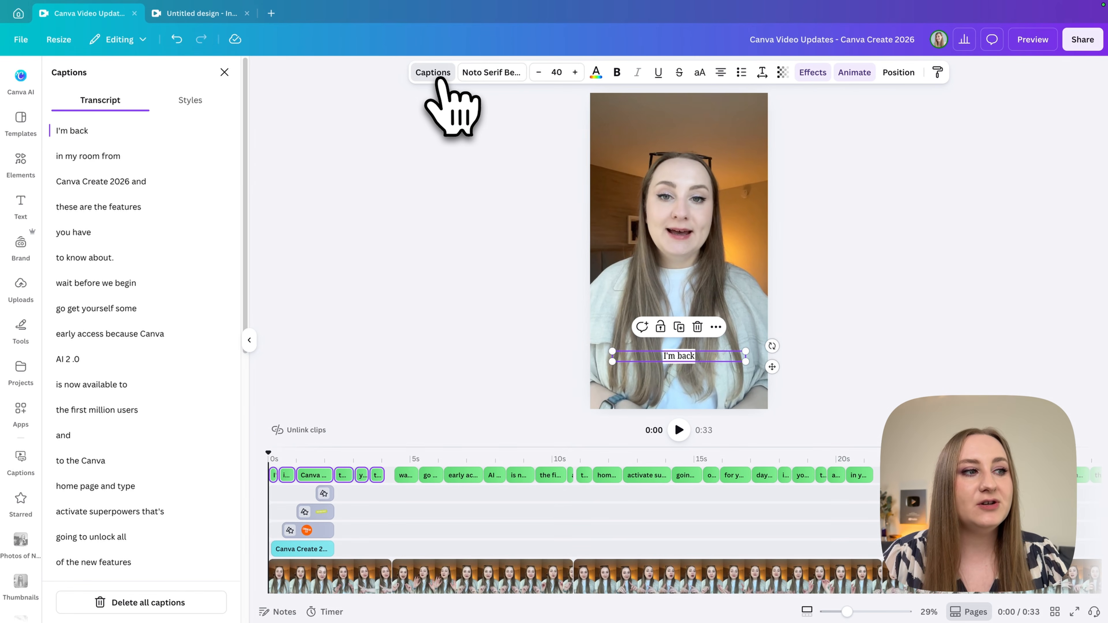
scroll(136, 223, "down", 4)
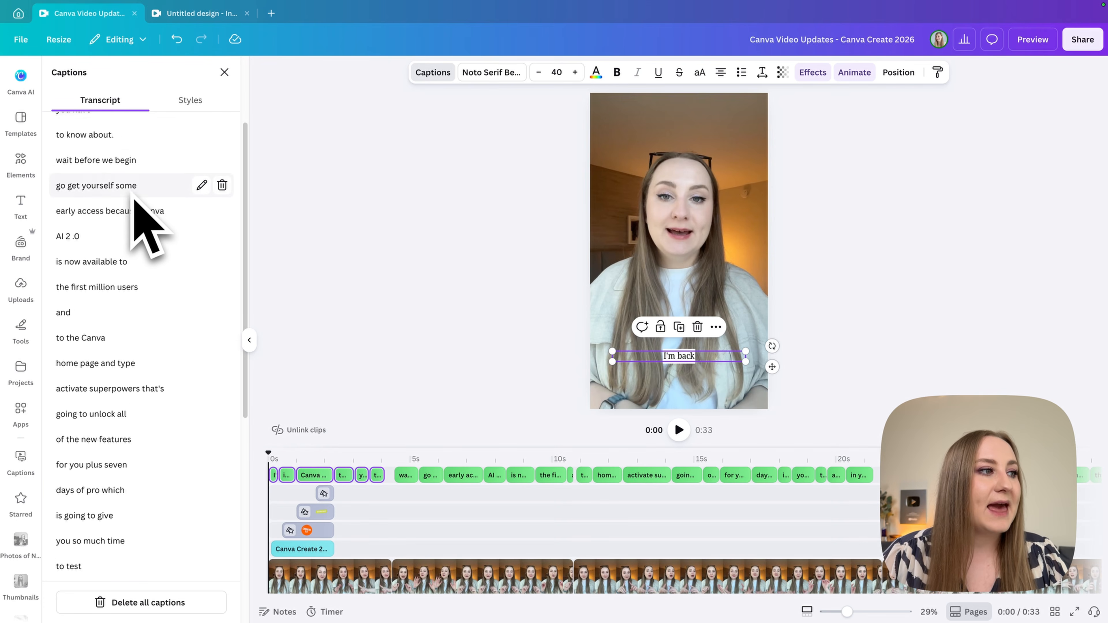
scroll(137, 210, "down", 8)
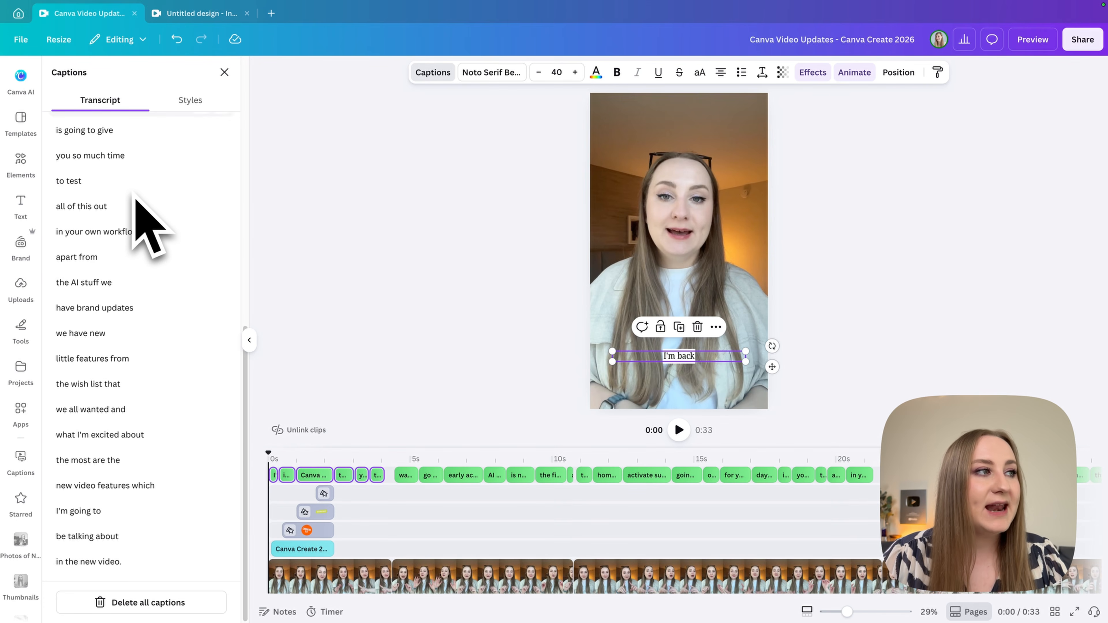
Capitalise "Pro" in the transcript line so that it reads "days of Pro which".
left_click(161, 288)
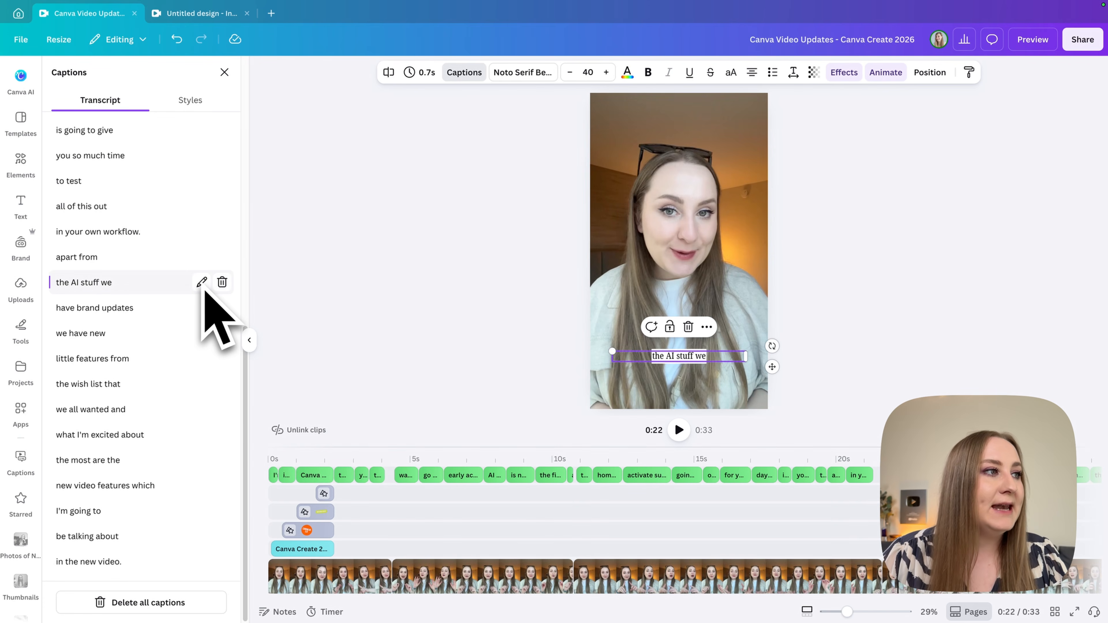
left_click(175, 307)
scroll(144, 262, "up", 6)
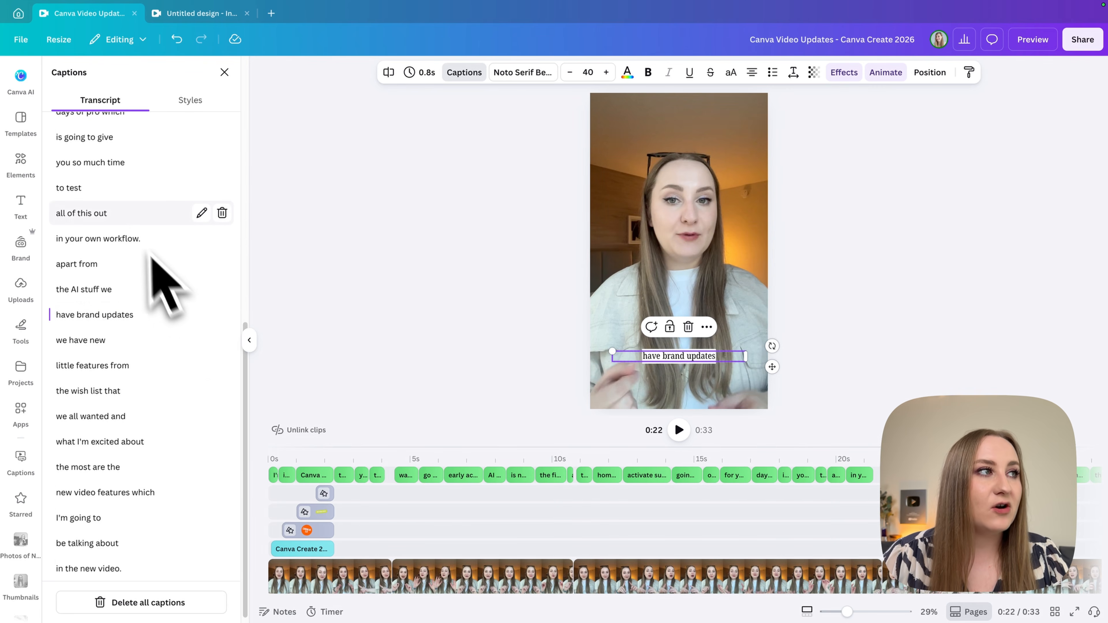
scroll(148, 284, "up", 1)
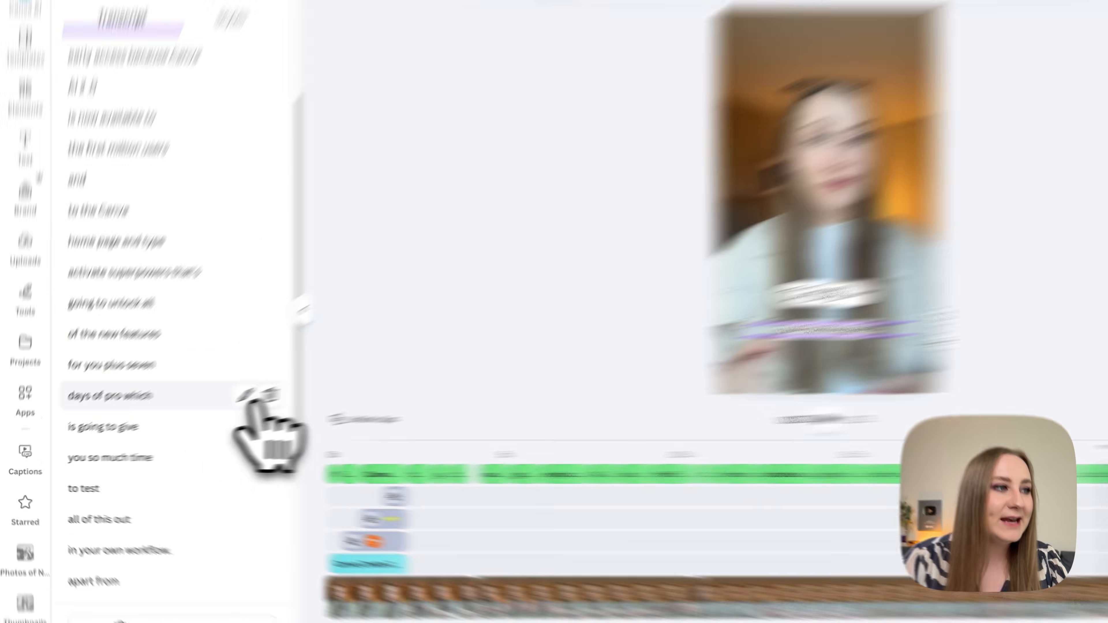
left_click(202, 409)
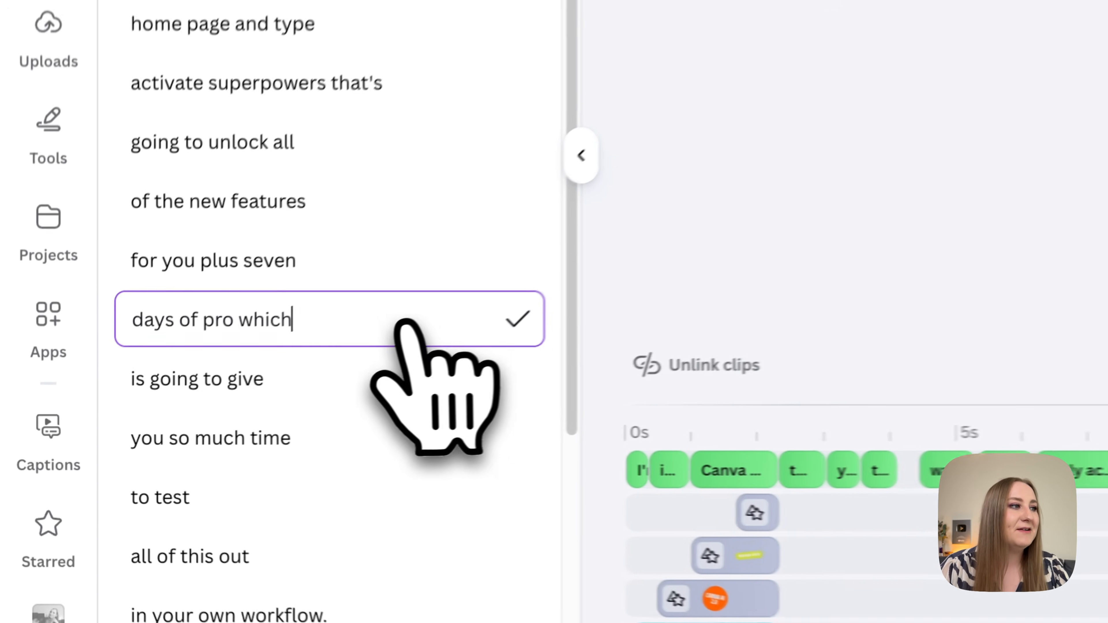
type("P")
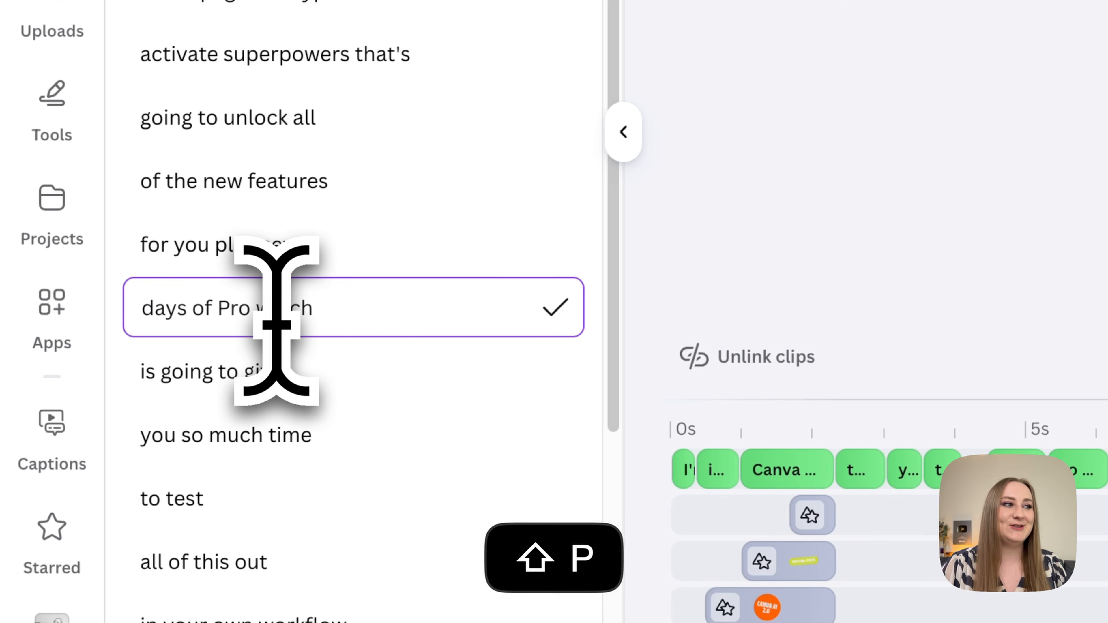
Replace the written-out number in the "for you plus seven" transcript line so that it reads "for you plus 7".
left_click(306, 267)
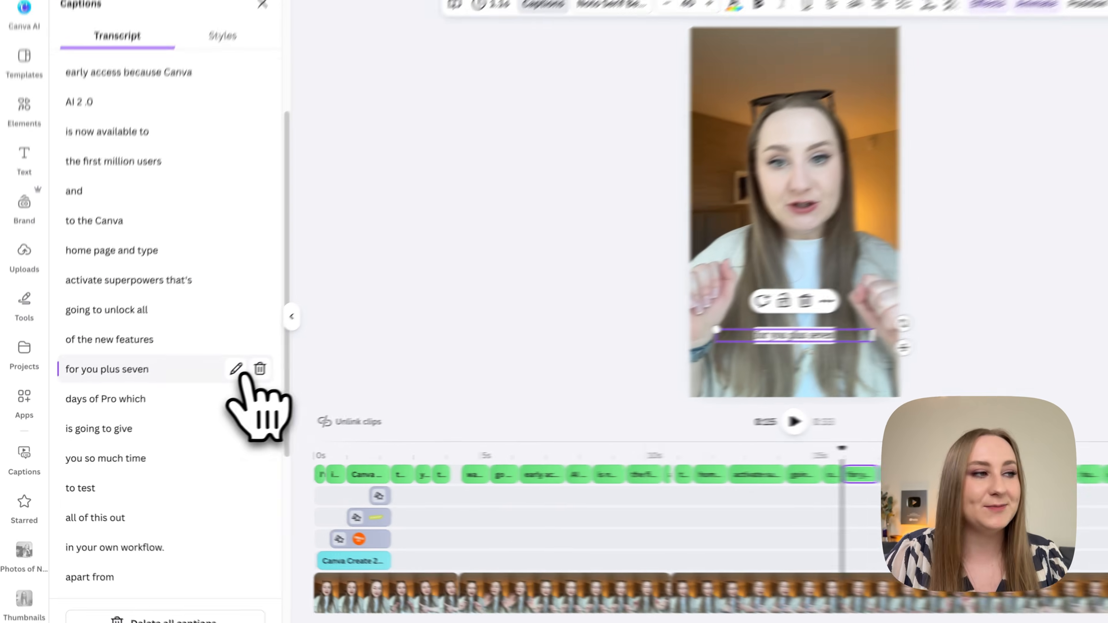
left_click(237, 369)
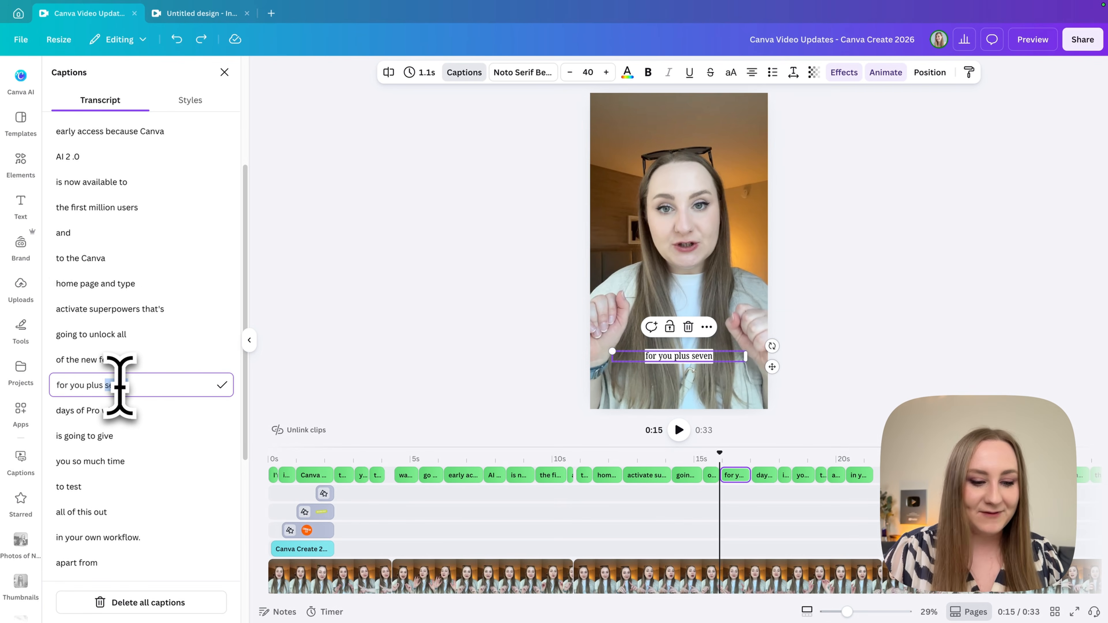
type("7")
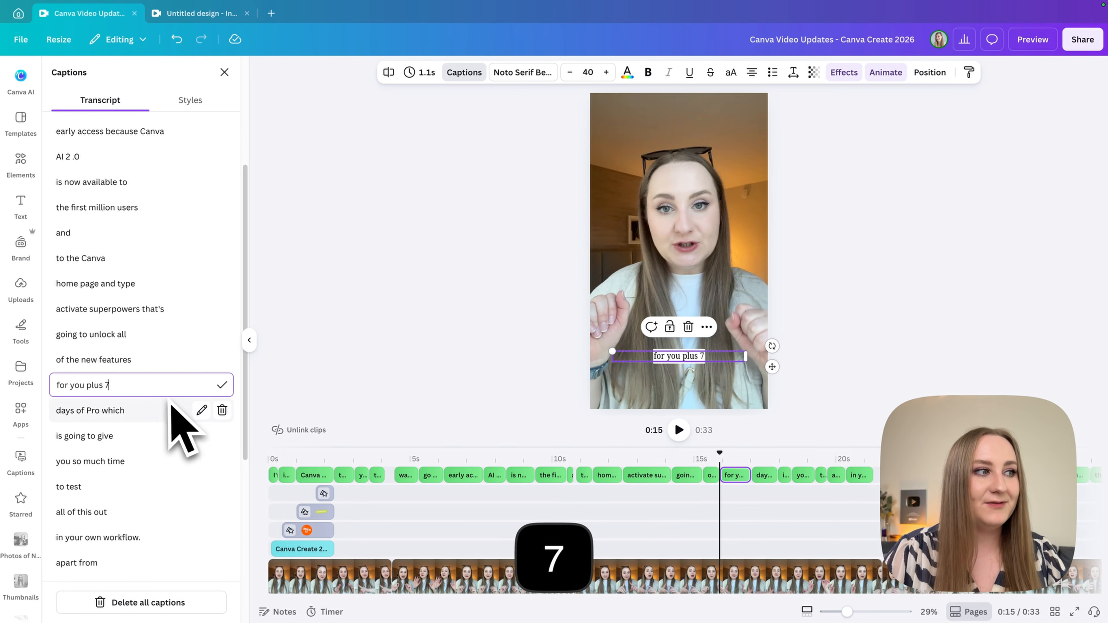
key("Return")
Try the Click Bait caption style on the video's captions and undo the style change.
scroll(153, 376, "up", 5)
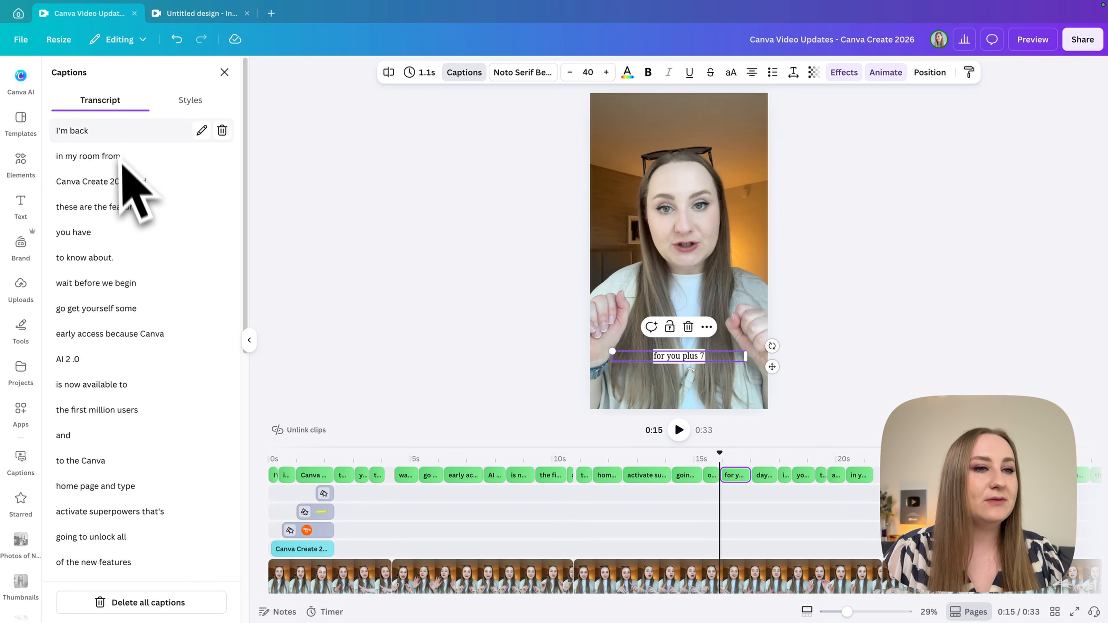
scroll(165, 349, "down", 1)
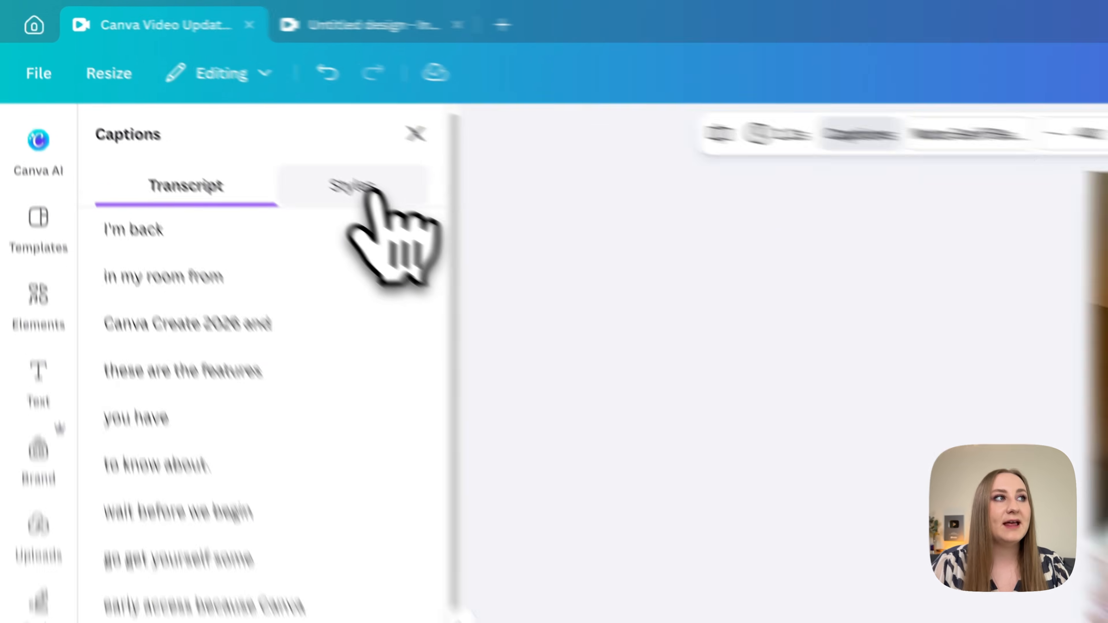
left_click(200, 104)
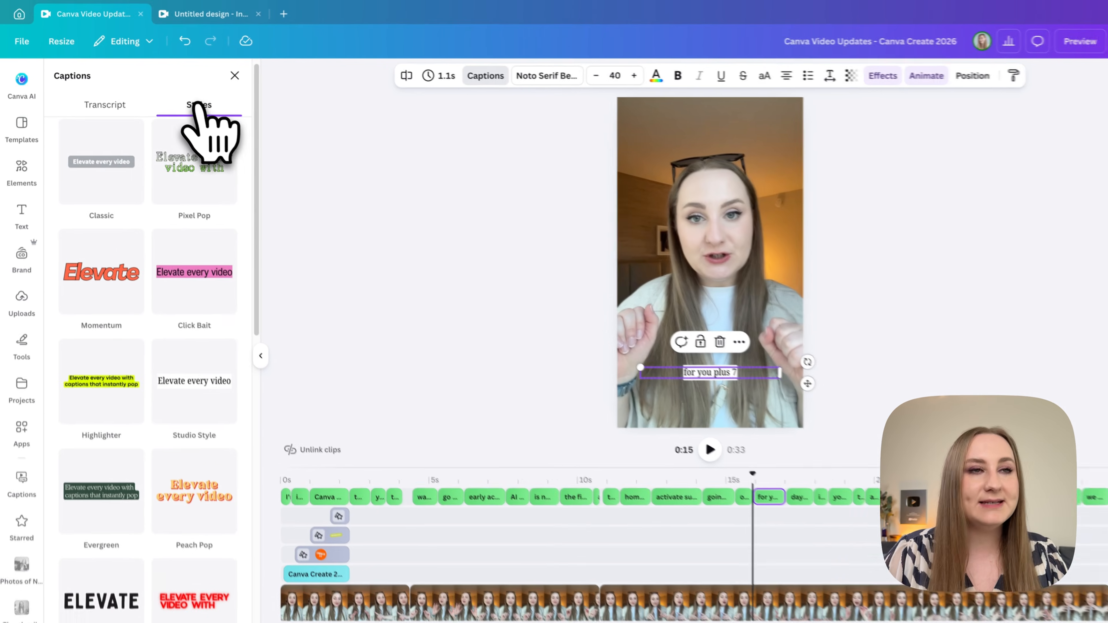
left_click(191, 275)
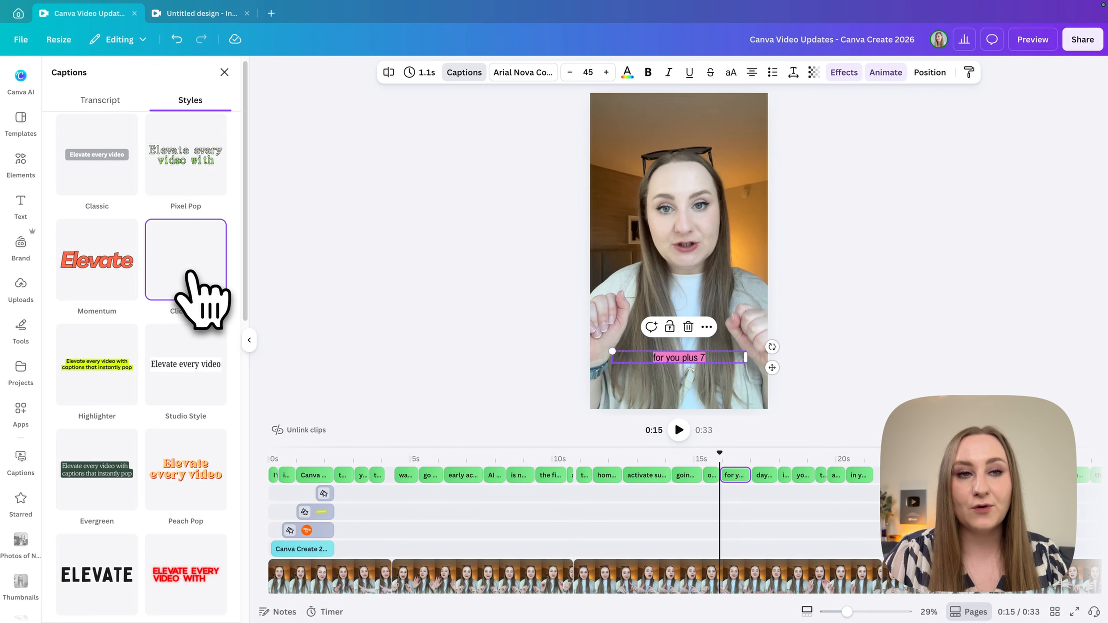
key("super+z")
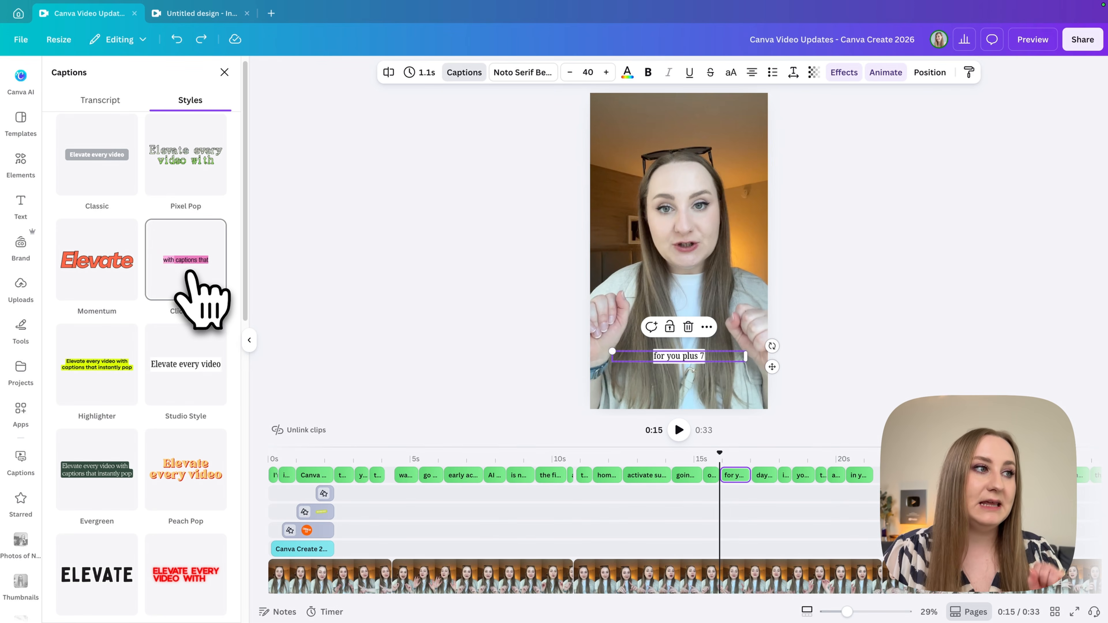
scroll(216, 328, "down", 1)
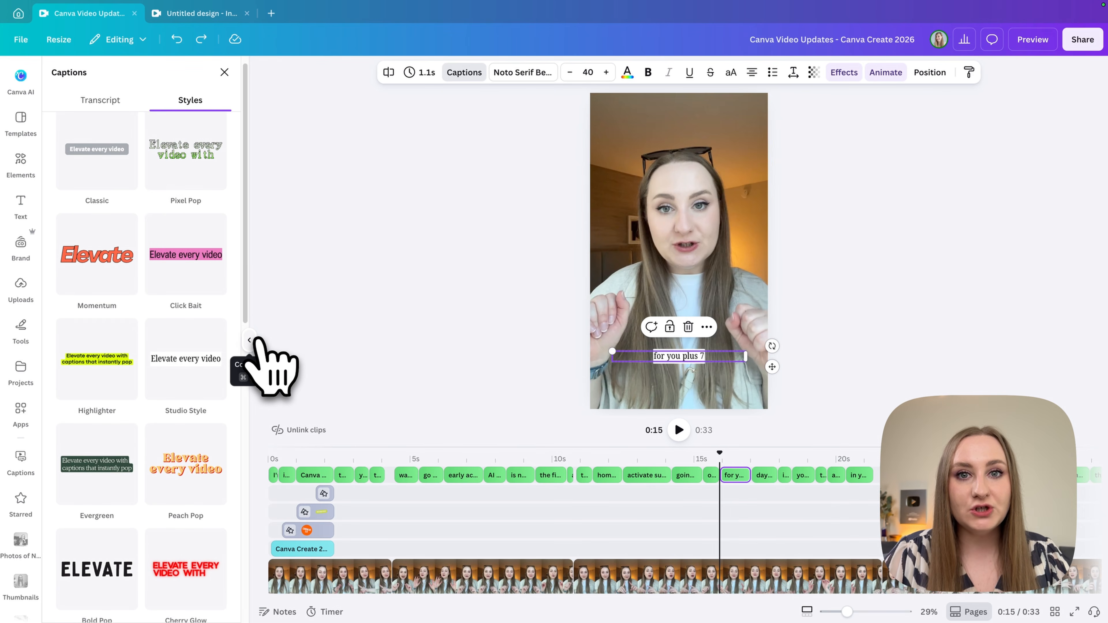
Close the captions panel and lengthen the "in your own workflow." caption to 1.2 s, closing the gap before "apart from".
left_click(252, 340)
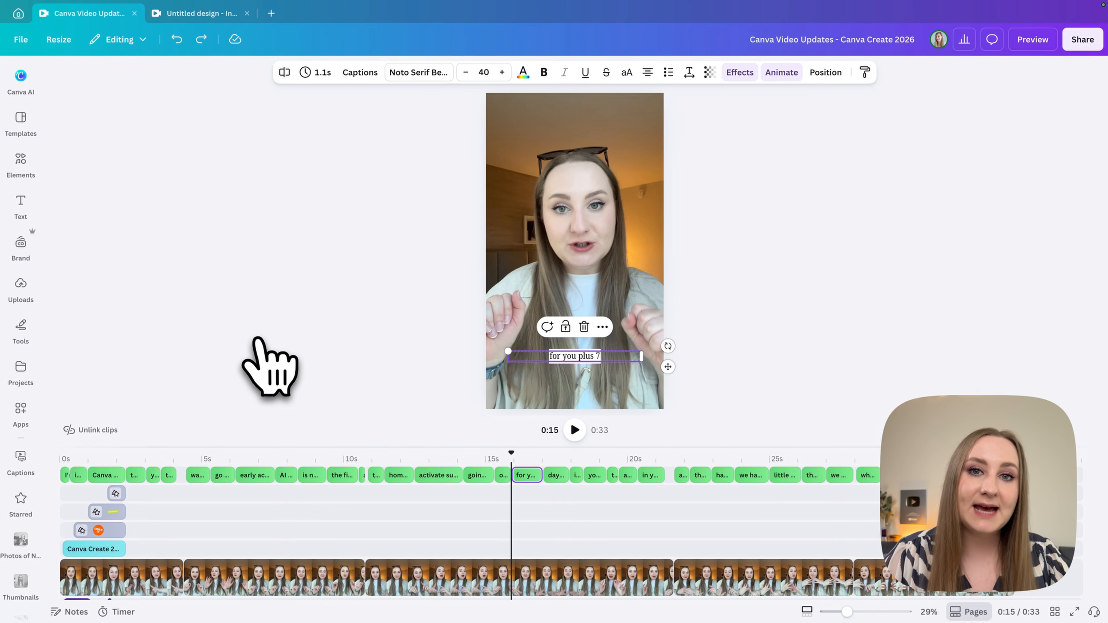
left_click_drag(649, 460, 672, 458)
scroll(717, 545, "up", 10)
left_click_drag(581, 458, 534, 459)
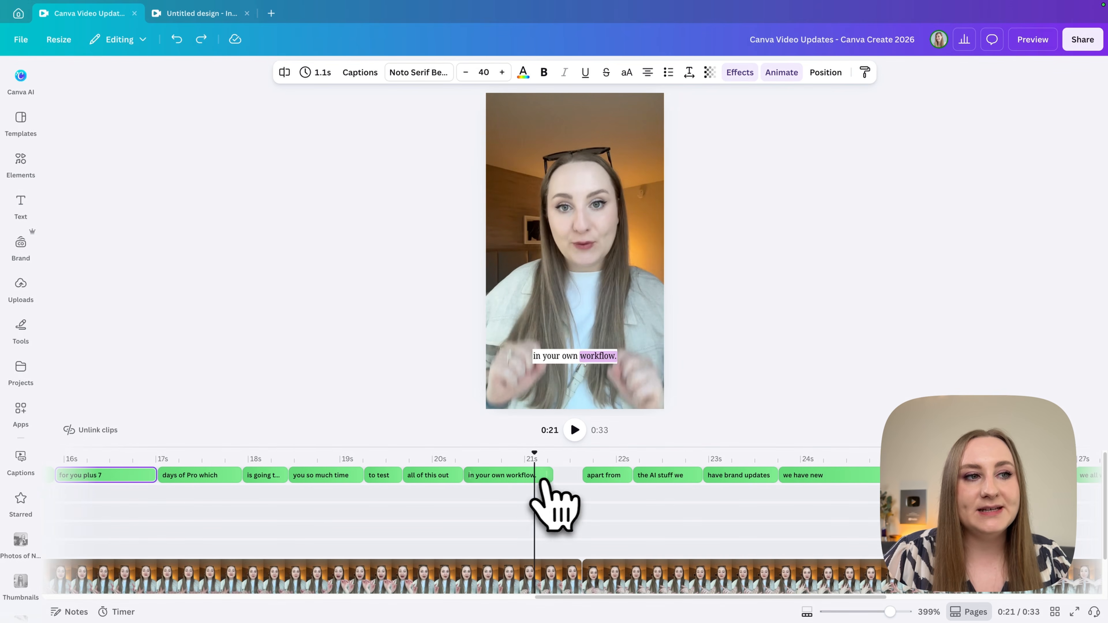
left_click(541, 477)
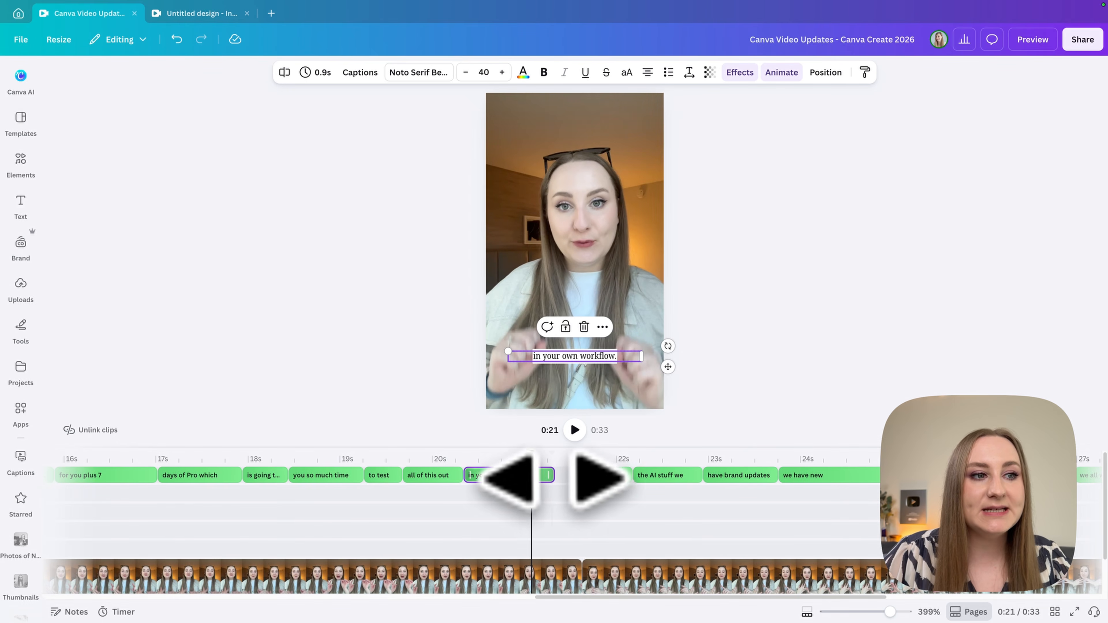
left_click_drag(548, 475, 571, 483)
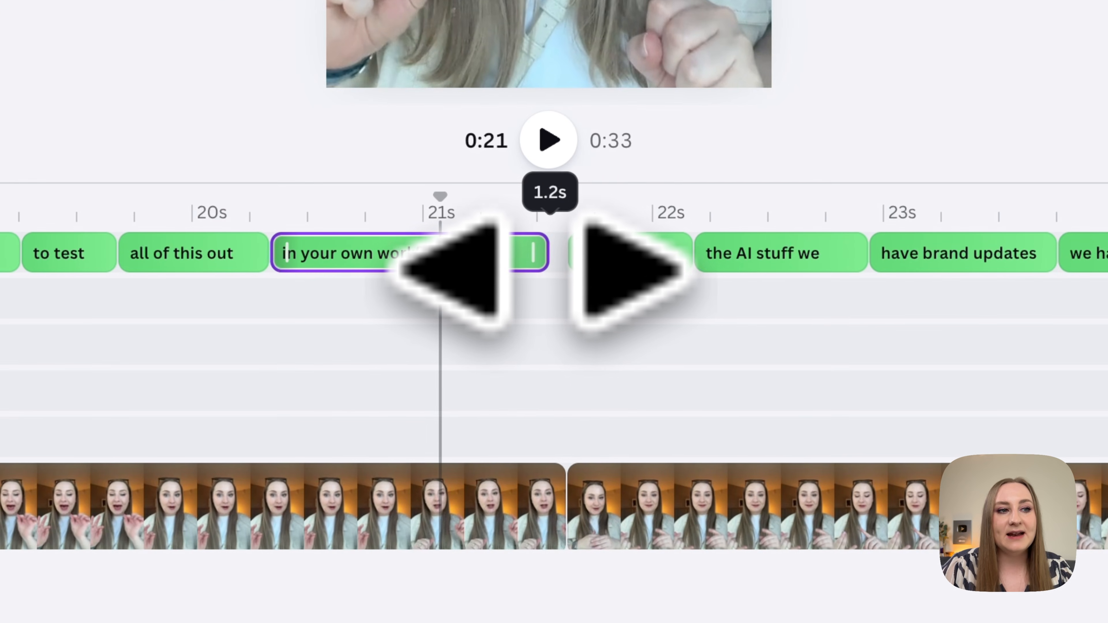
mouse_move(541, 271)
left_mouse_down()
mouse_move(574, 273)
mouse_move(558, 270)
left_mouse_up()
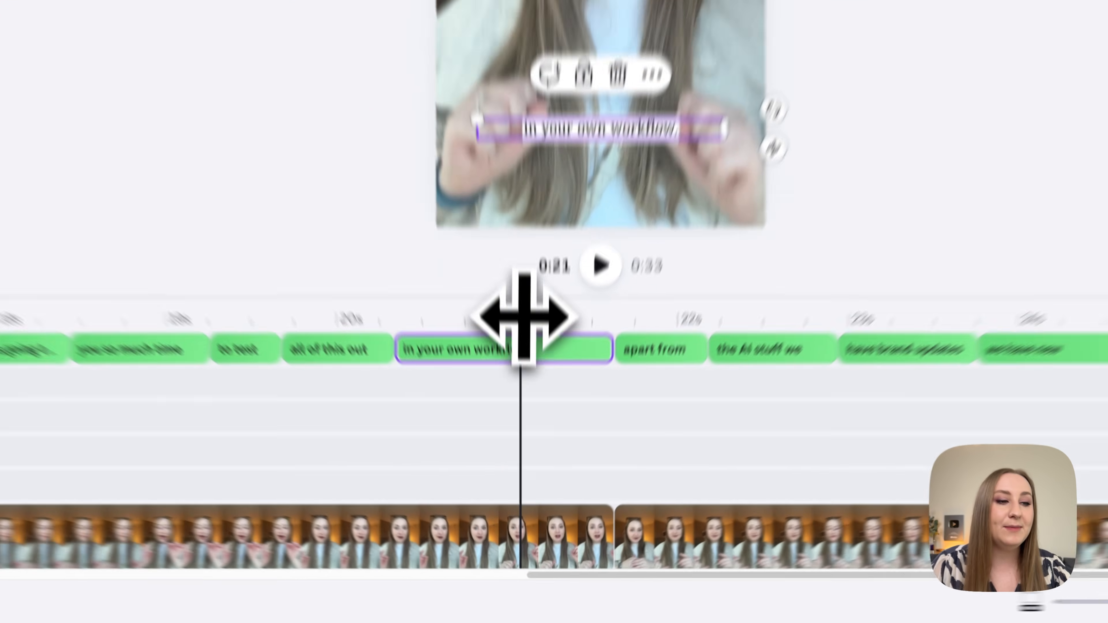
Scrub the timeline across the "all of this out", "in your own workflow." and "apart from" captions to check their timing.
left_click_drag(532, 457, 498, 457)
left_click_drag(411, 210, 378, 260)
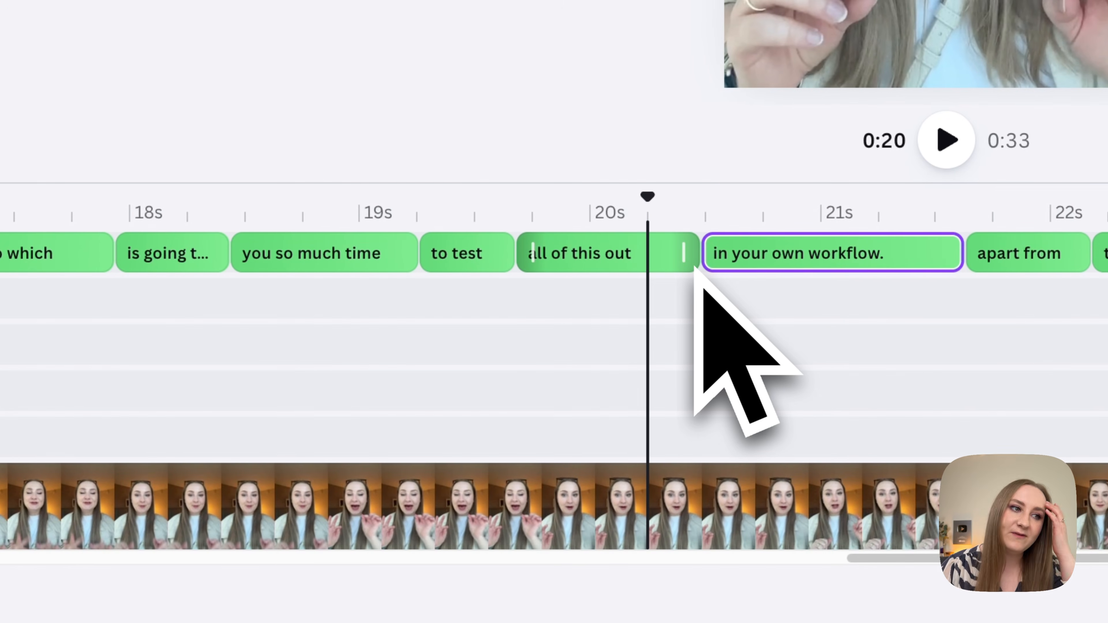
mouse_move(643, 223)
left_mouse_down()
mouse_move(712, 213)
mouse_move(651, 216)
left_mouse_up()
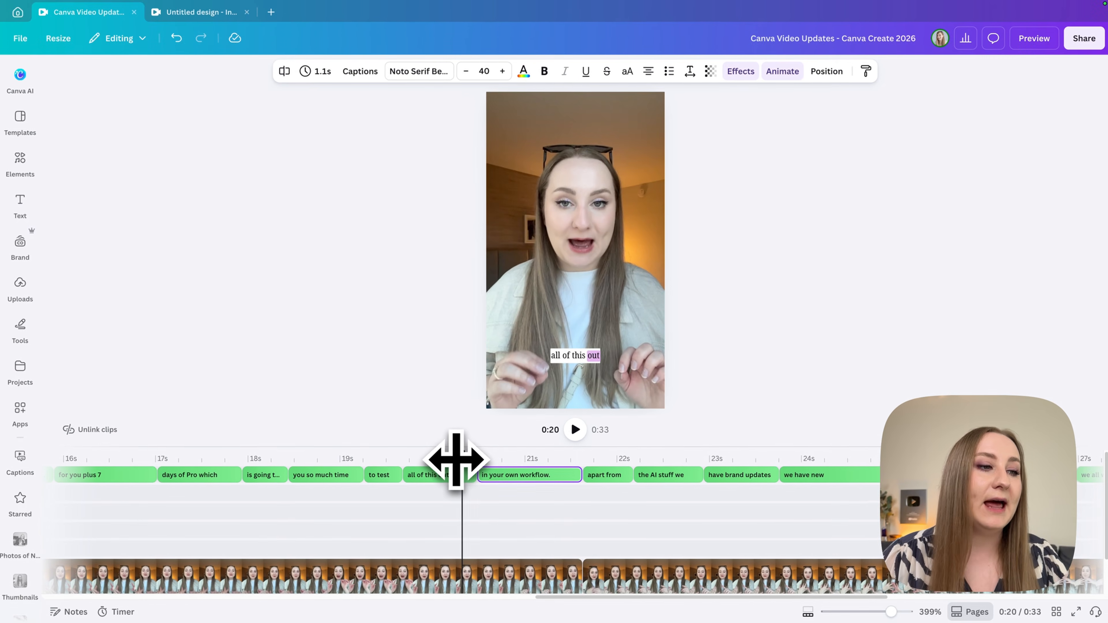
left_click_drag(456, 460, 589, 475)
Change the "to the Canva" transcript line to "and to the Canva" and delete the separate "and" caption before it.
scroll(557, 505, "left", 2)
scroll(558, 507, "left", 10)
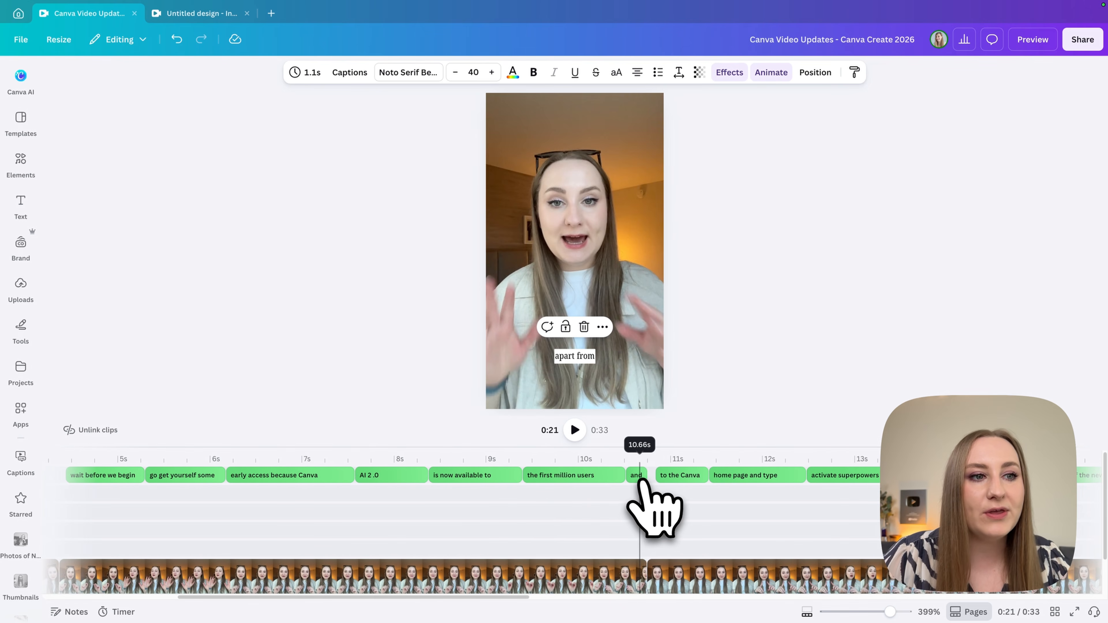
left_click(643, 476)
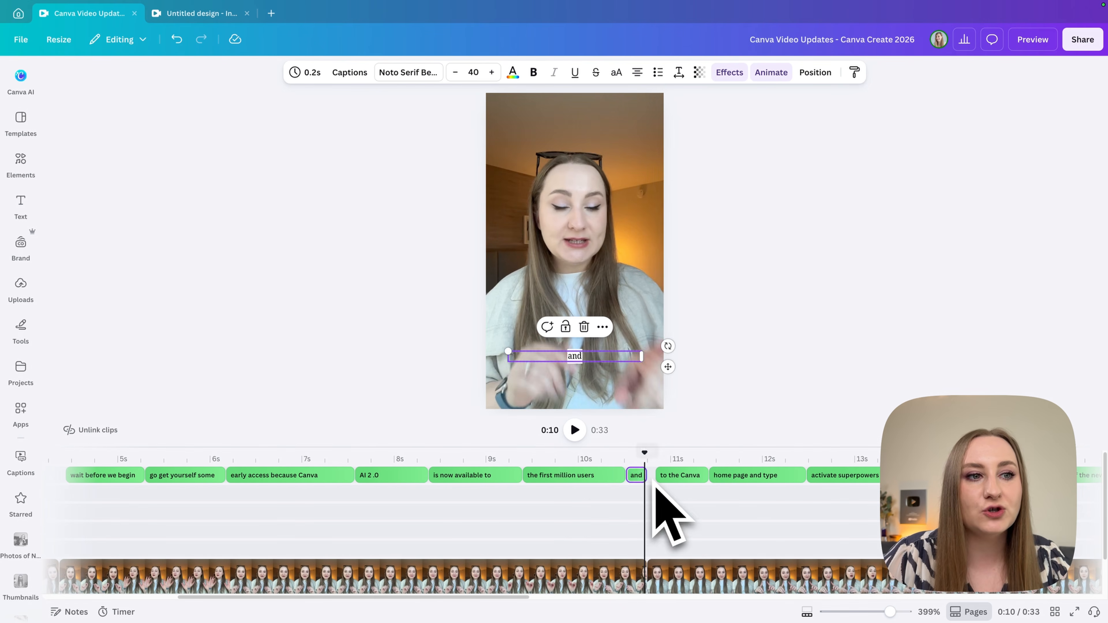
left_click(638, 474)
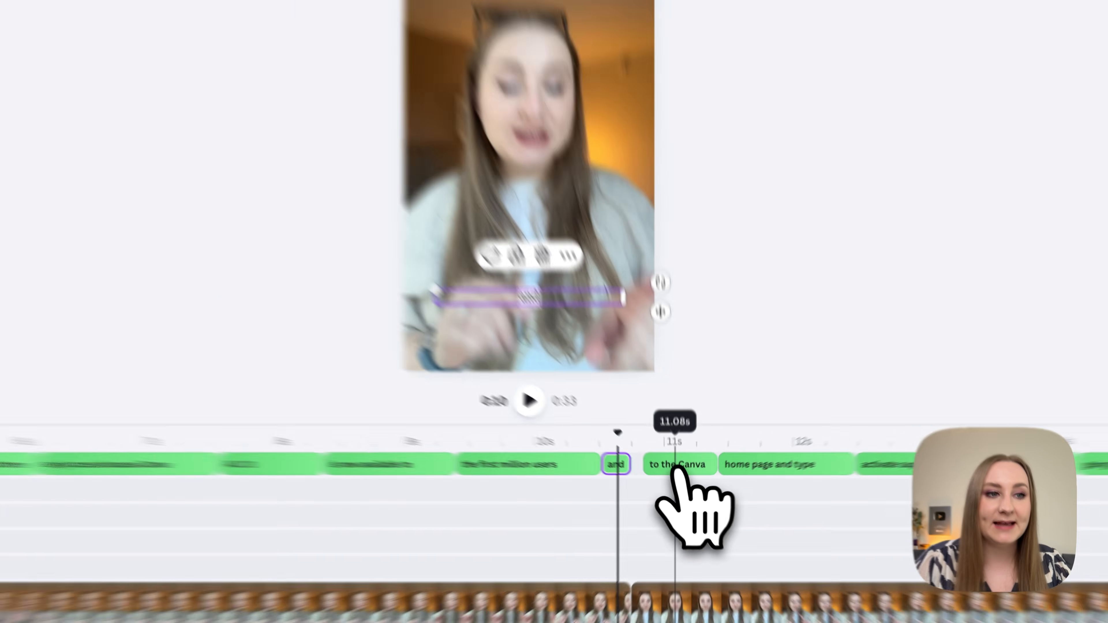
left_click(675, 467)
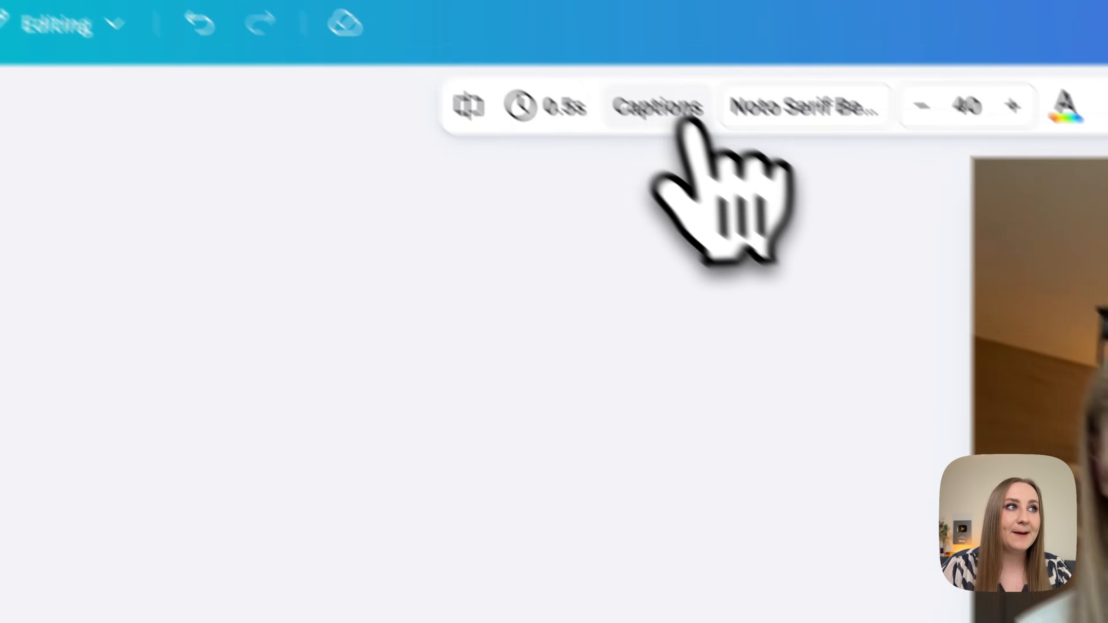
left_click(782, 192)
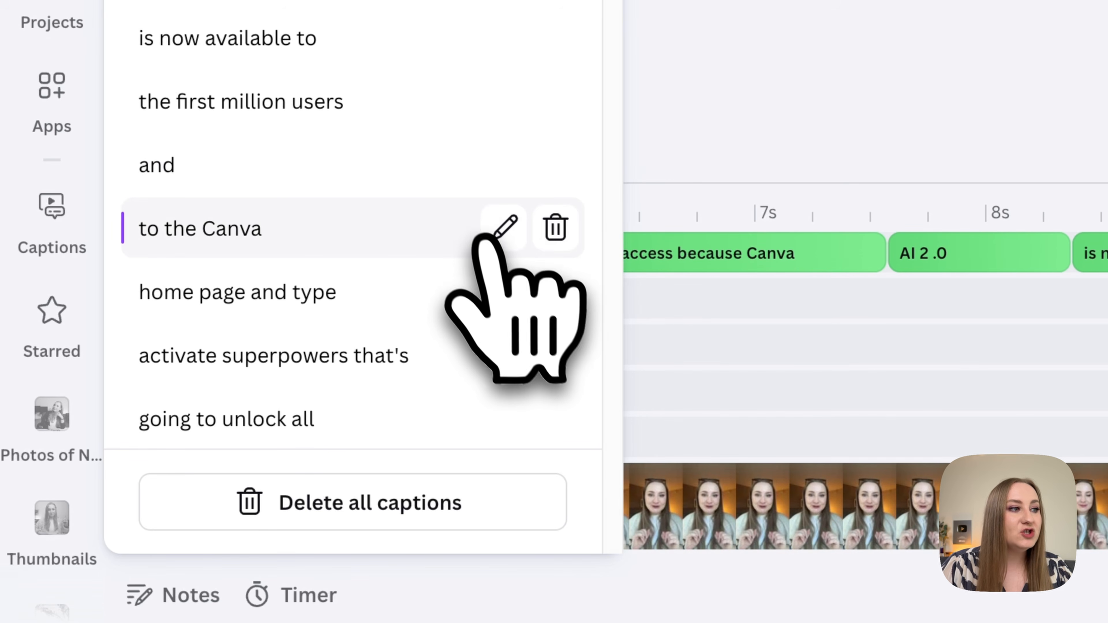
left_click(505, 228)
type("and")
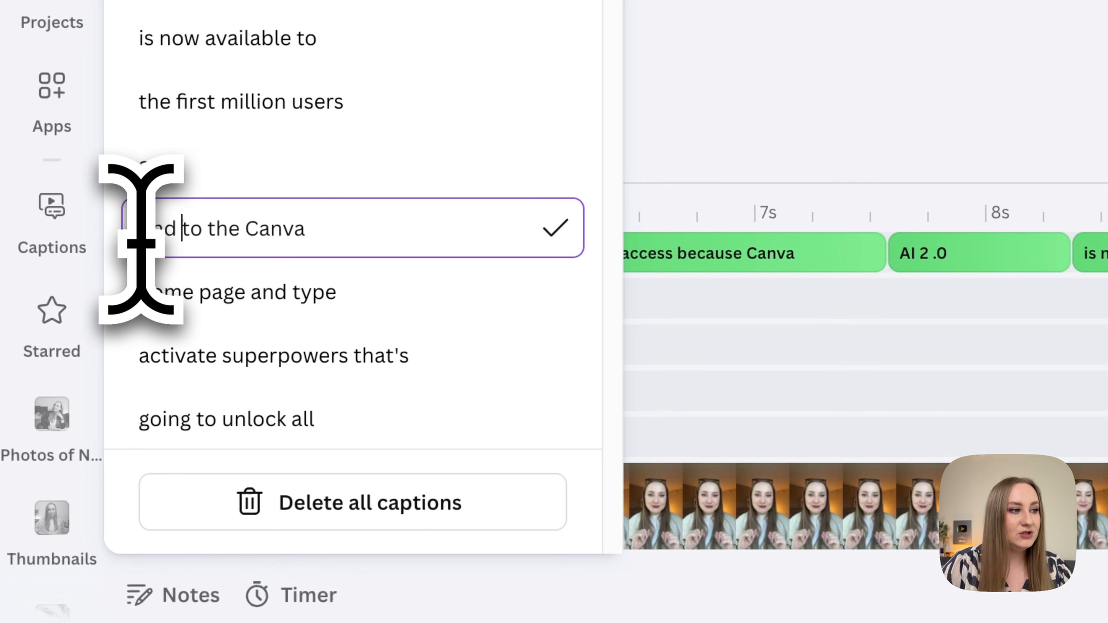
key("Return")
left_click(528, 175)
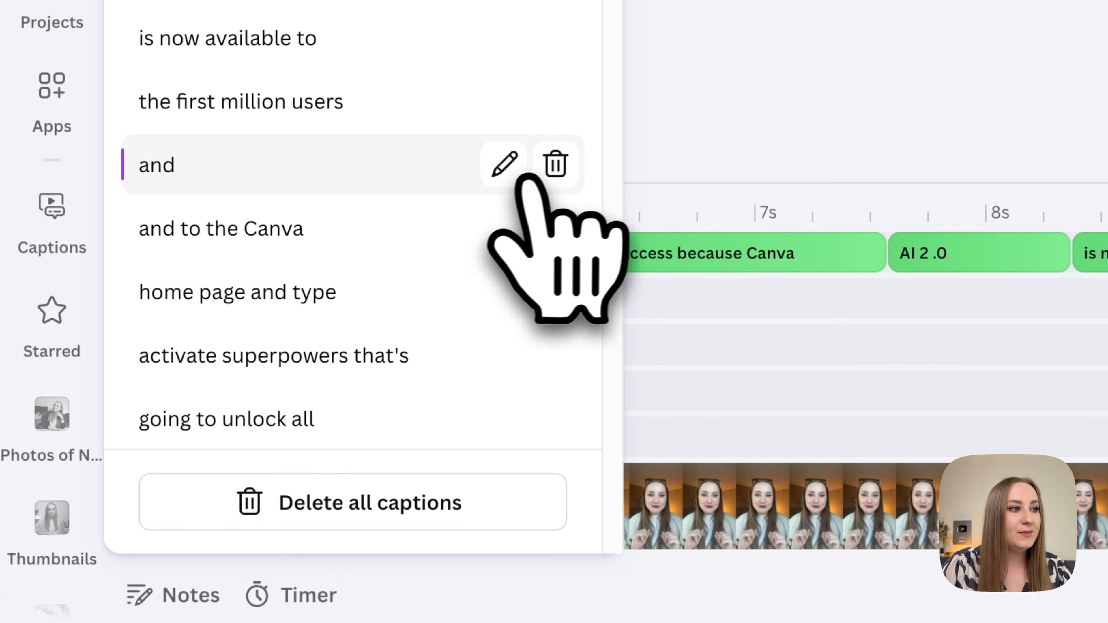
left_click(552, 172)
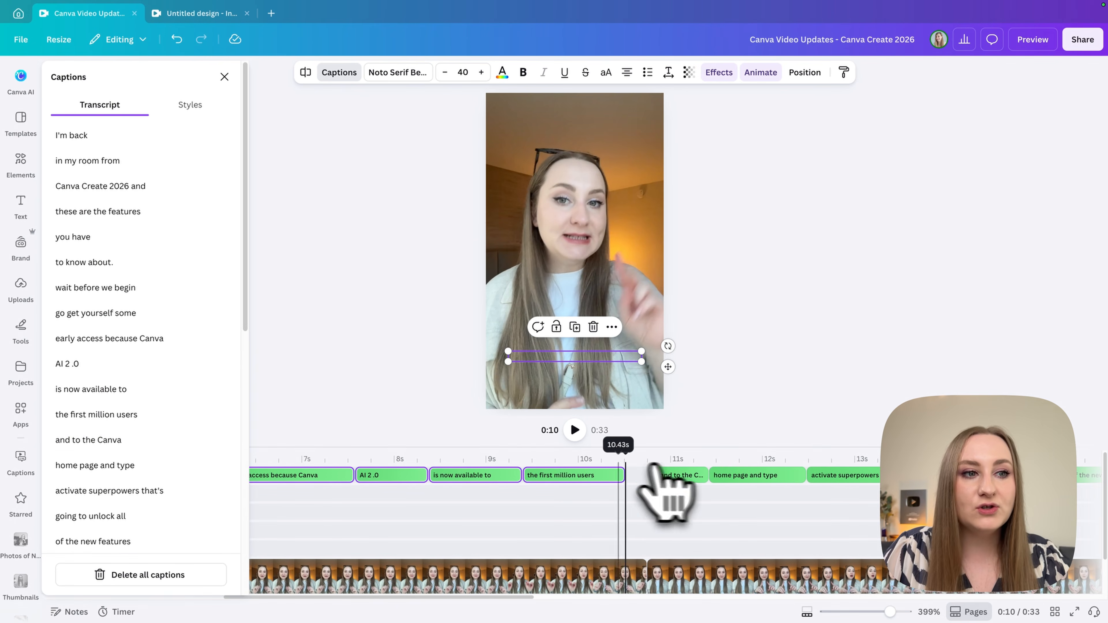
Place the playhead in the gap before the "and to the Canva" caption and select that caption on the timeline.
left_click(646, 482)
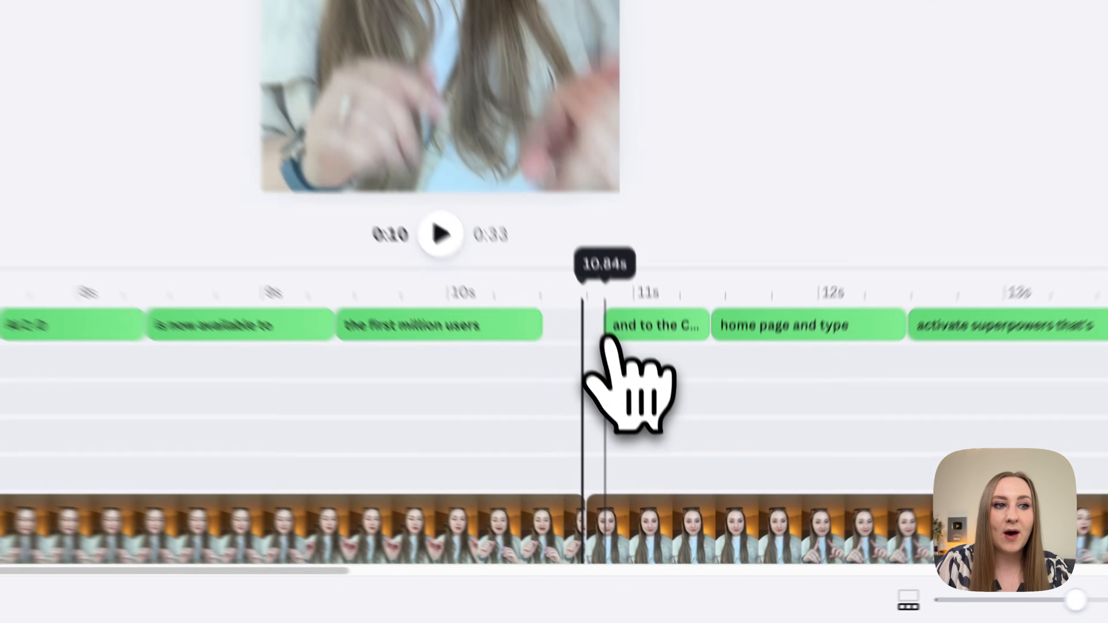
left_click(659, 479)
left_click_drag(583, 269, 552, 251)
left_click_drag(578, 439, 716, 475)
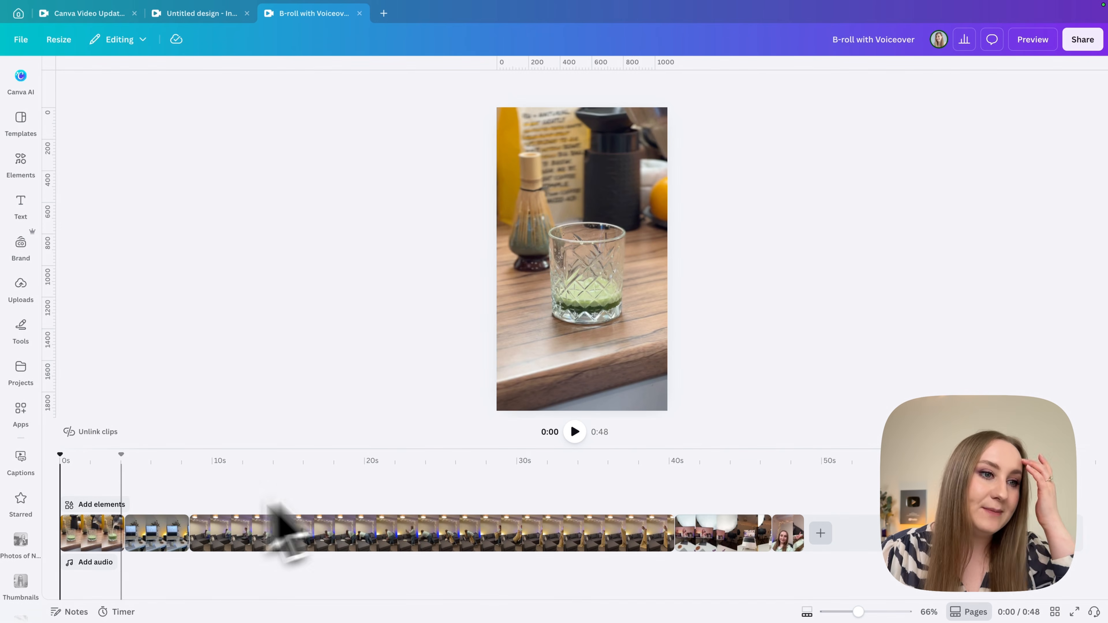
Look up the voiceover options among the audio elements for the B-roll with Voiceover design and close the side panel.
left_click_drag(61, 455, 37, 469)
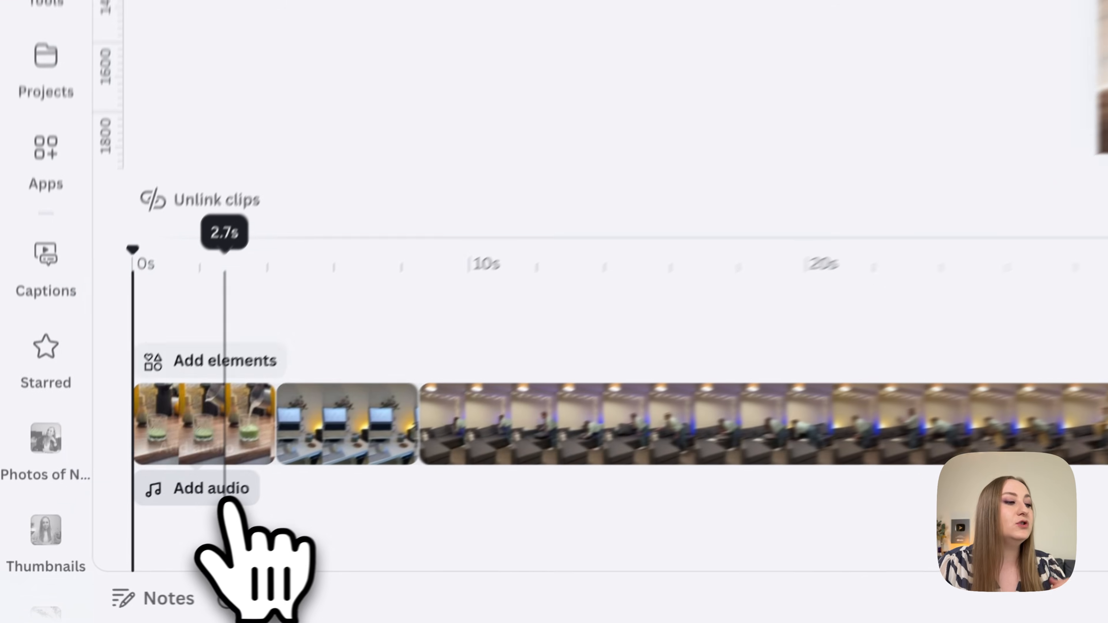
left_click(93, 562)
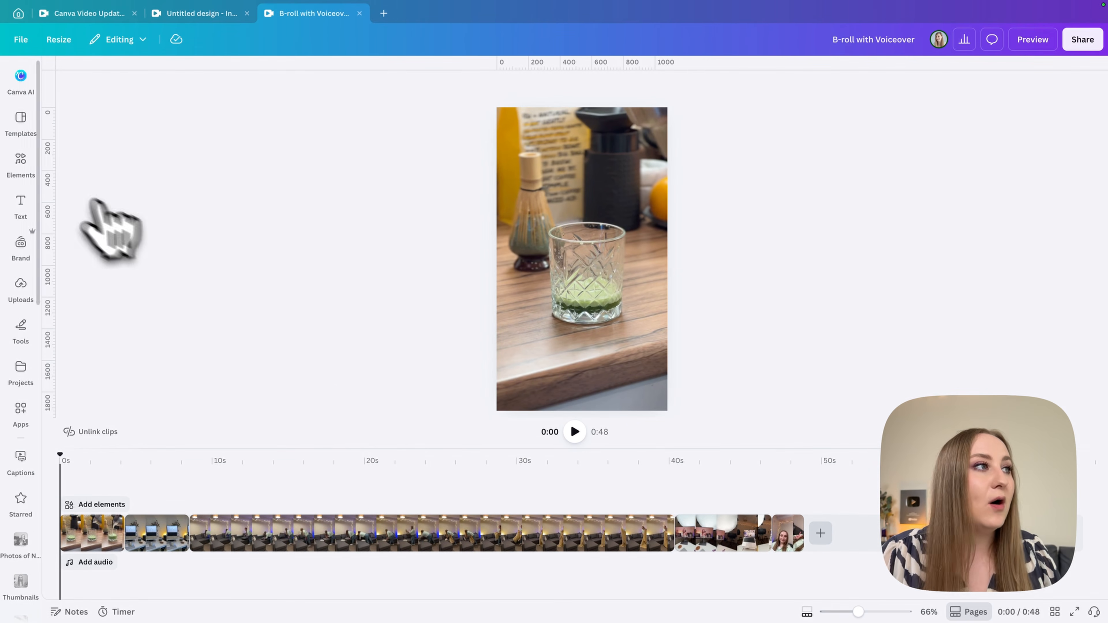
left_click(20, 163)
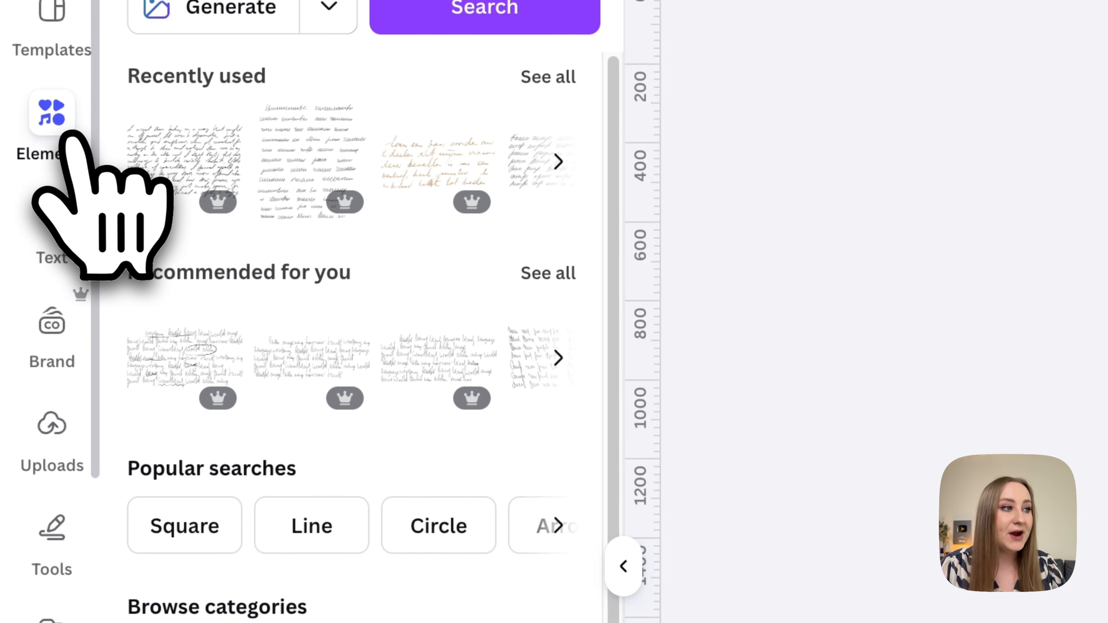
scroll(507, 530, "down", 4)
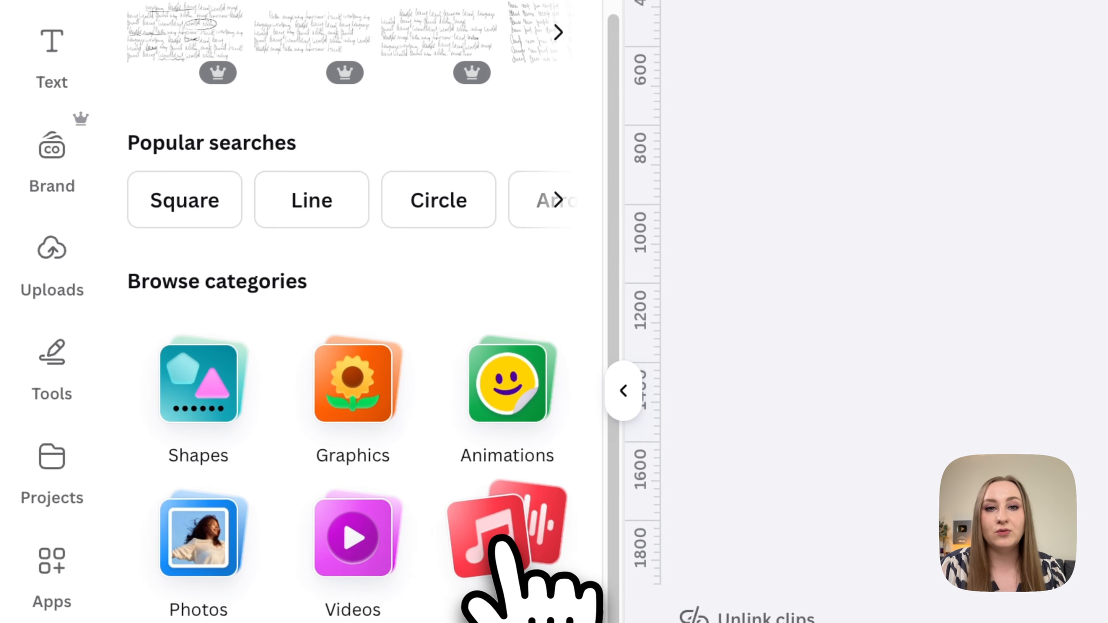
left_click(502, 543)
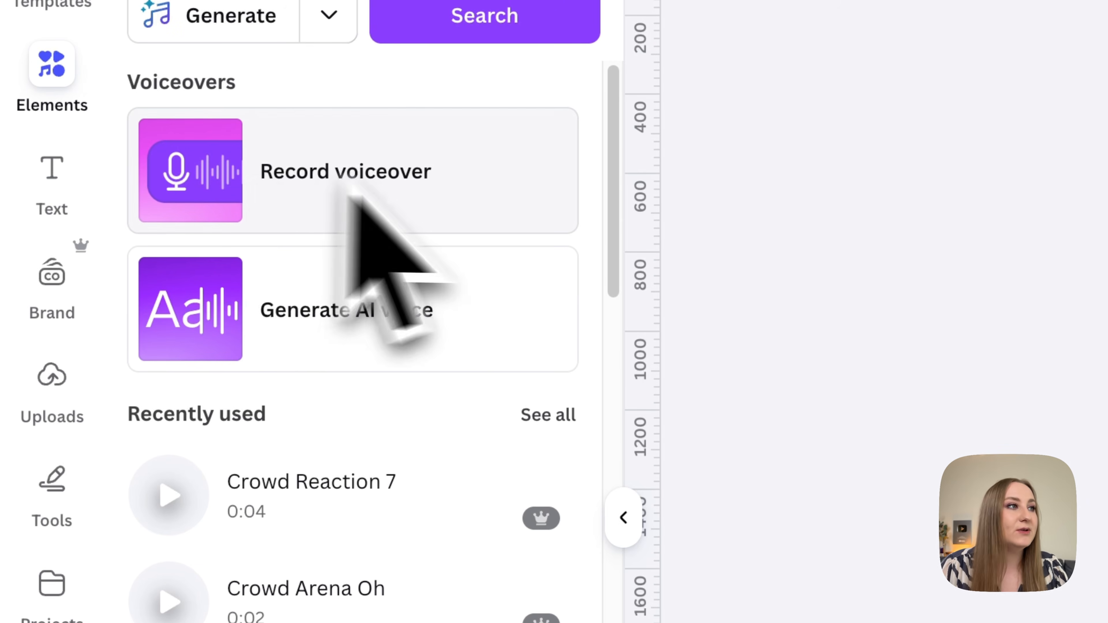
left_click(623, 517)
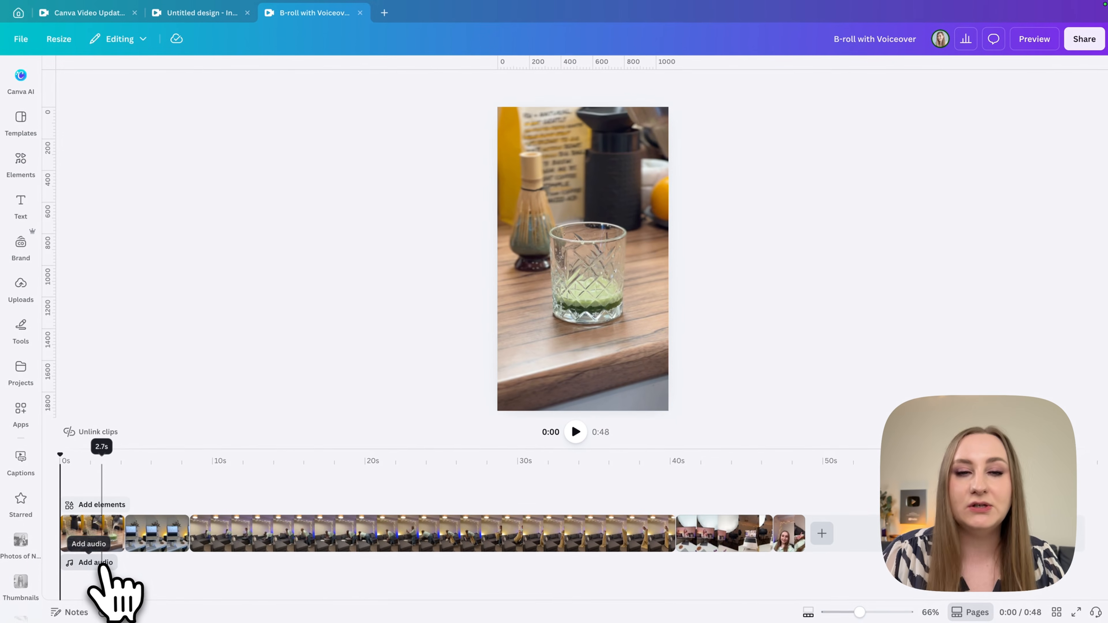
Record a voiceover for the whole B-roll video using the iPhone Microphone and finish the recording.
left_click(94, 566)
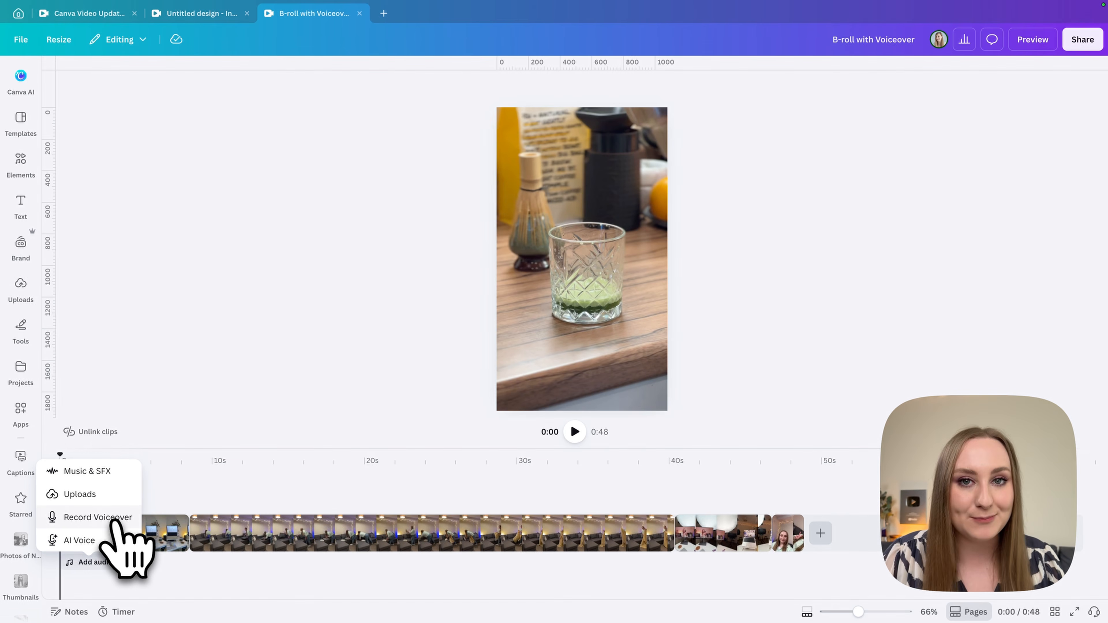
left_click(123, 517)
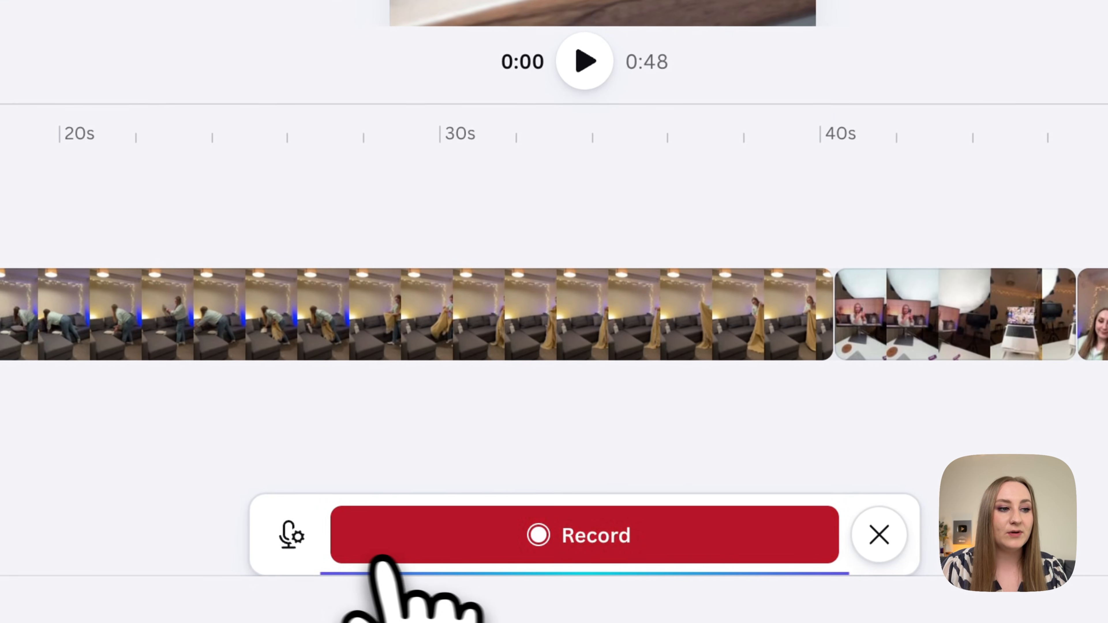
left_click(295, 536)
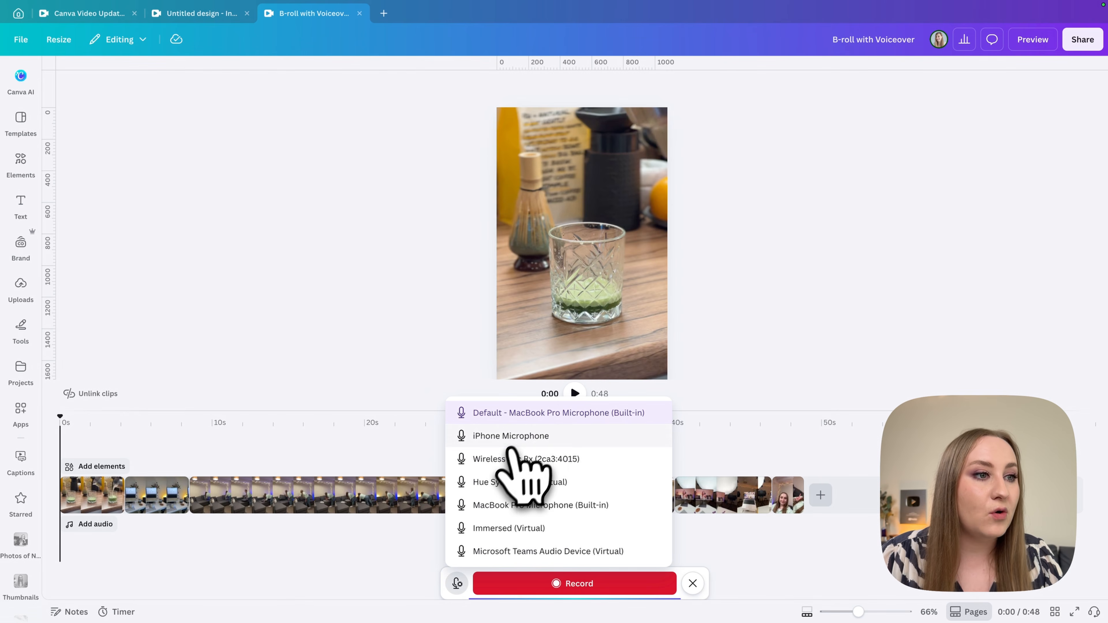
left_click(543, 438)
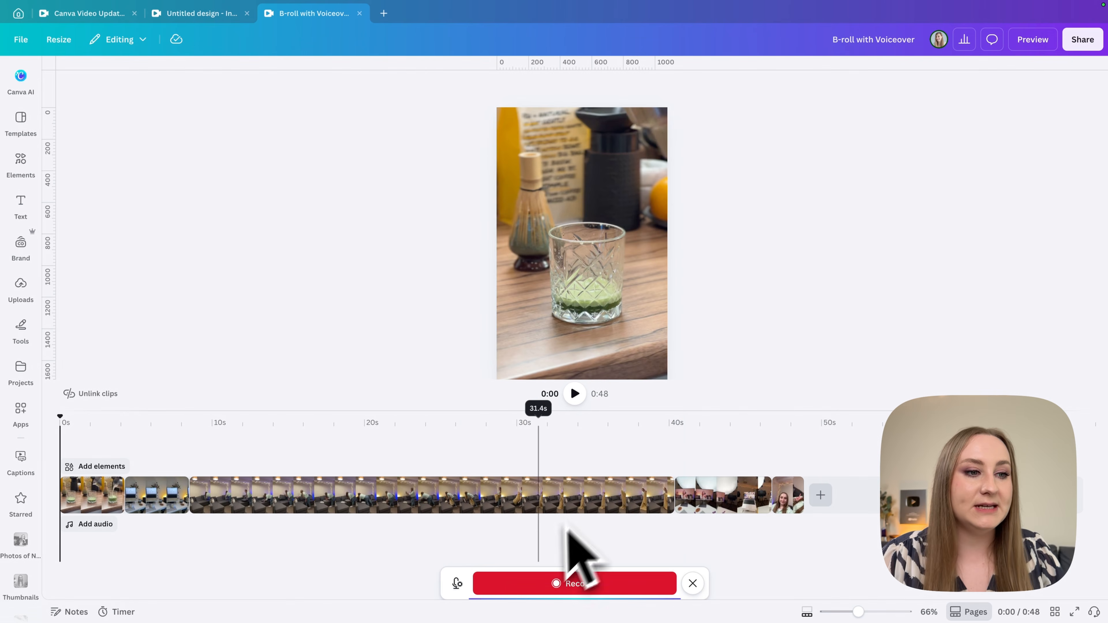
left_click(585, 588)
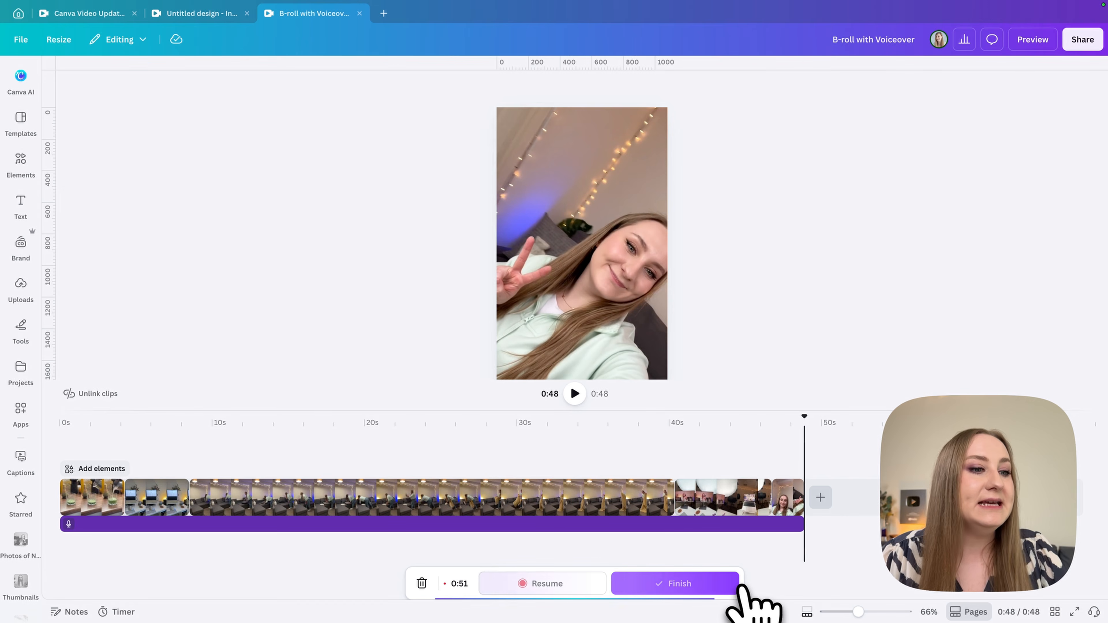
left_click(758, 523)
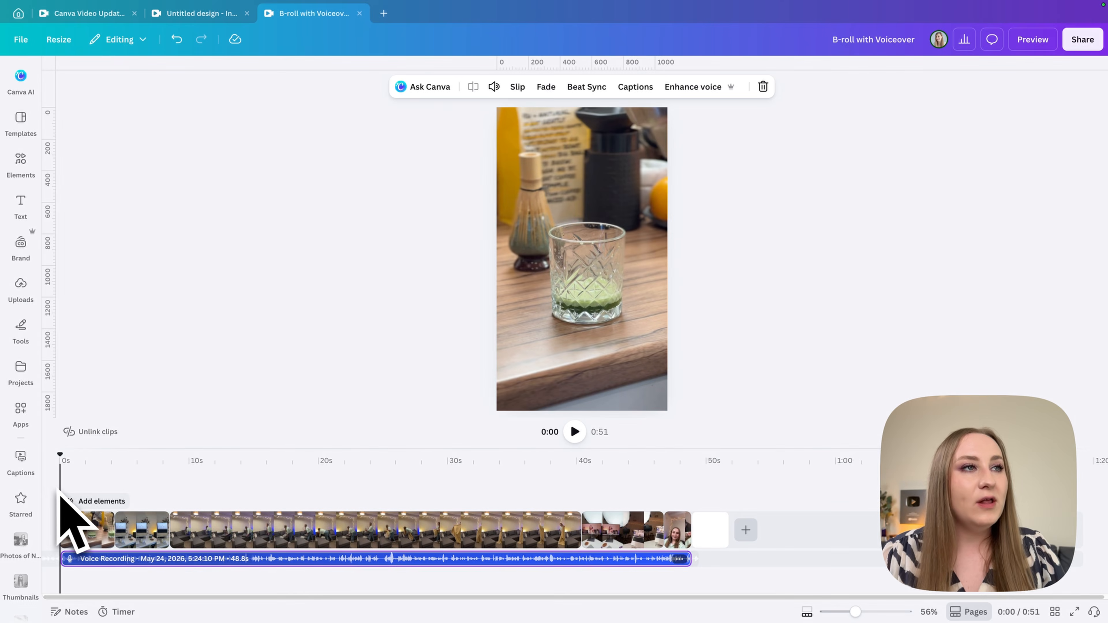
Move the playhead to about 8 seconds and choose the Editorial style for new captions.
left_click(60, 489)
left_click_drag(61, 491, 153, 465)
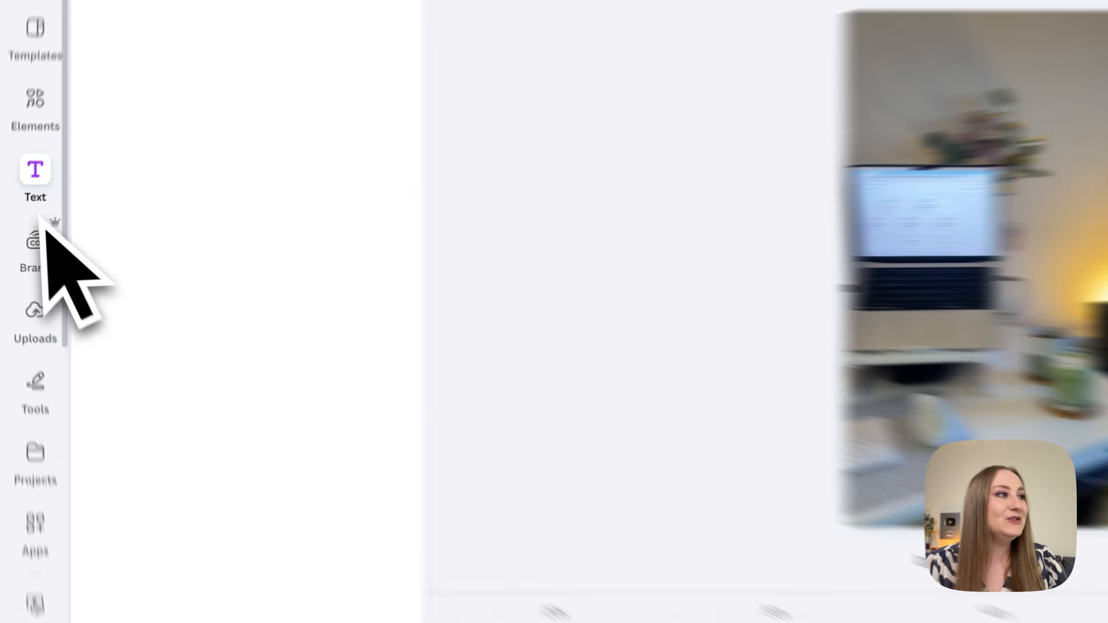
left_click(20, 206)
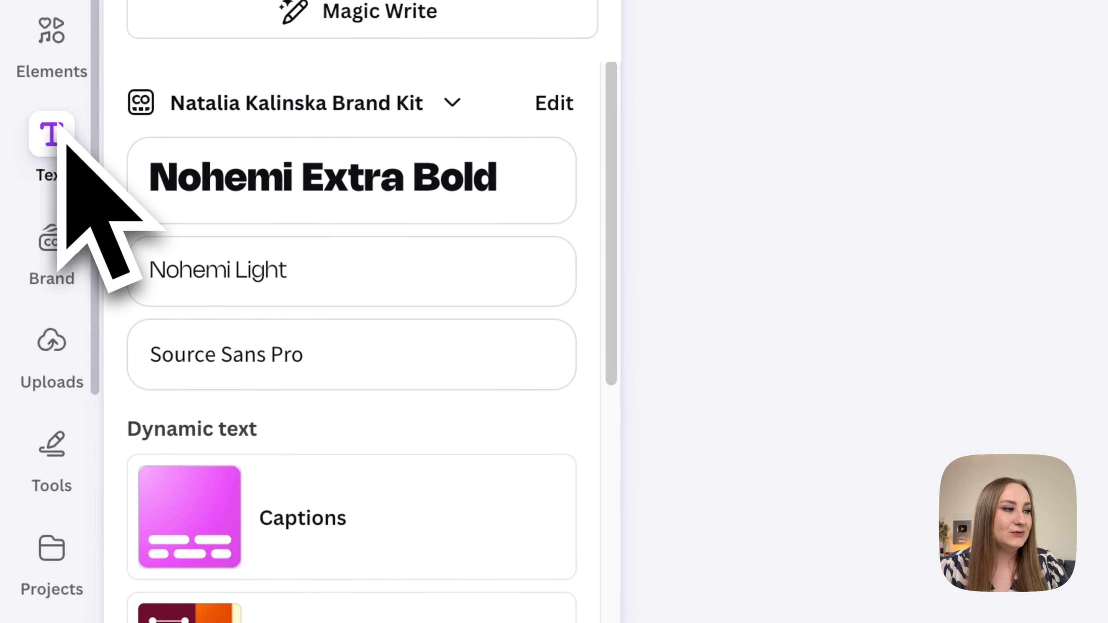
left_click(443, 541)
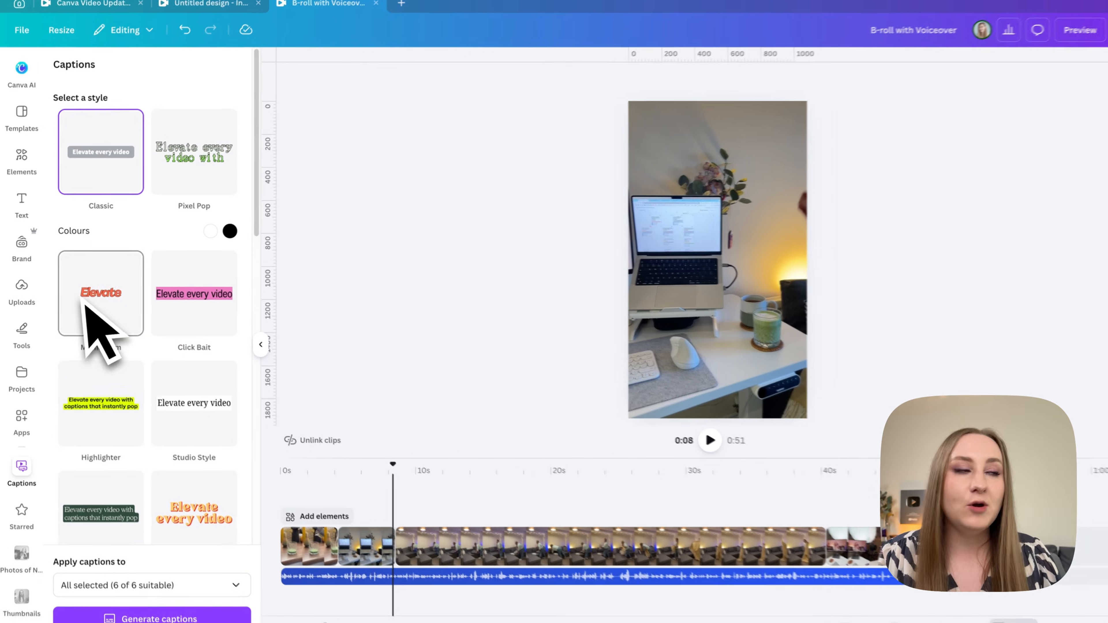
scroll(76, 389, "down", 15)
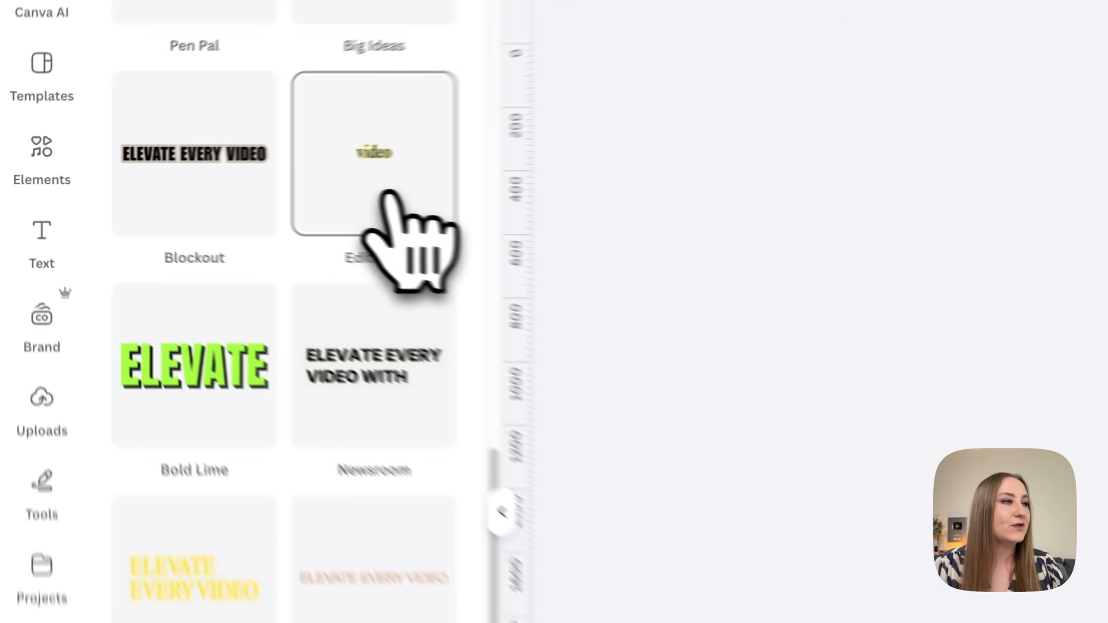
left_click(198, 188)
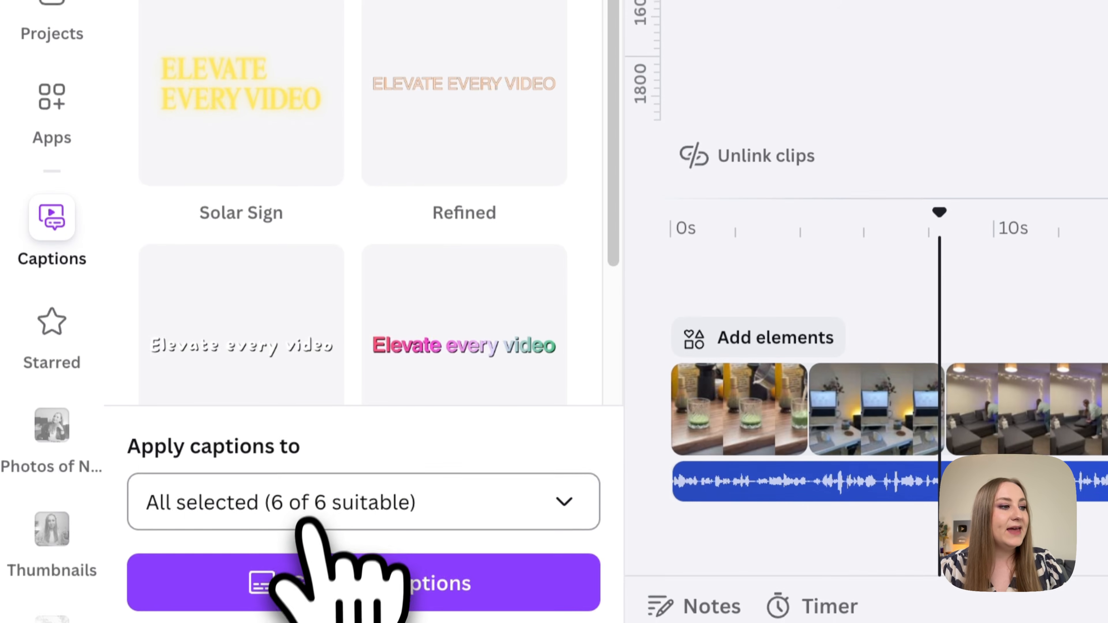
Exclude the clips IMG_9684, IMG_9685, IMG_9690, IMG_9696 and IMG_9698 from captioning, keeping only the voice recording as source.
left_click(315, 502)
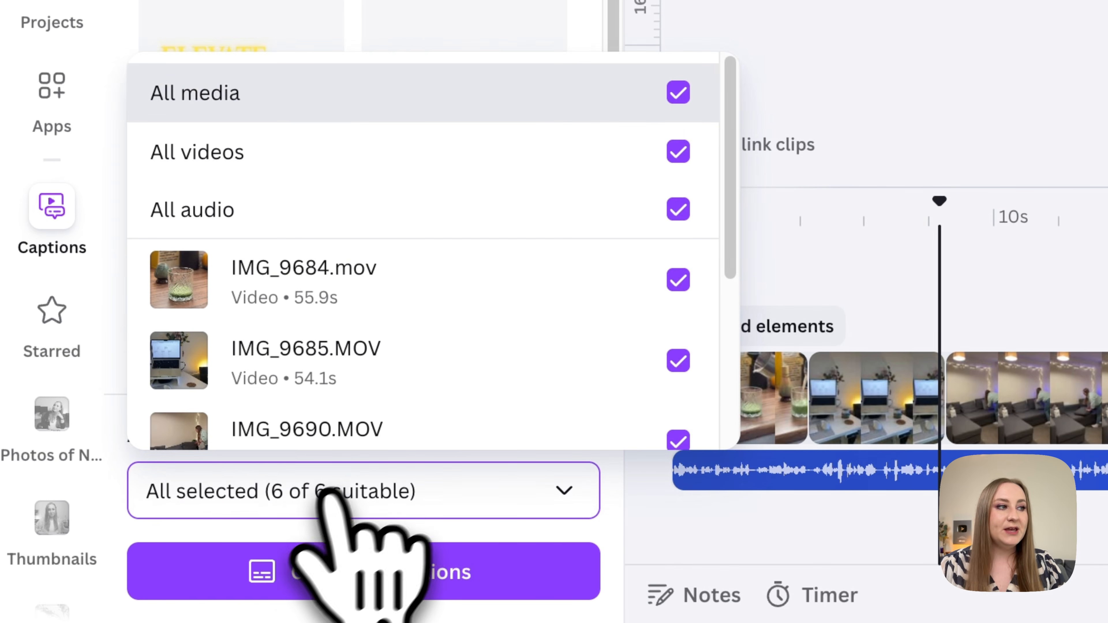
scroll(450, 262, "down", 5)
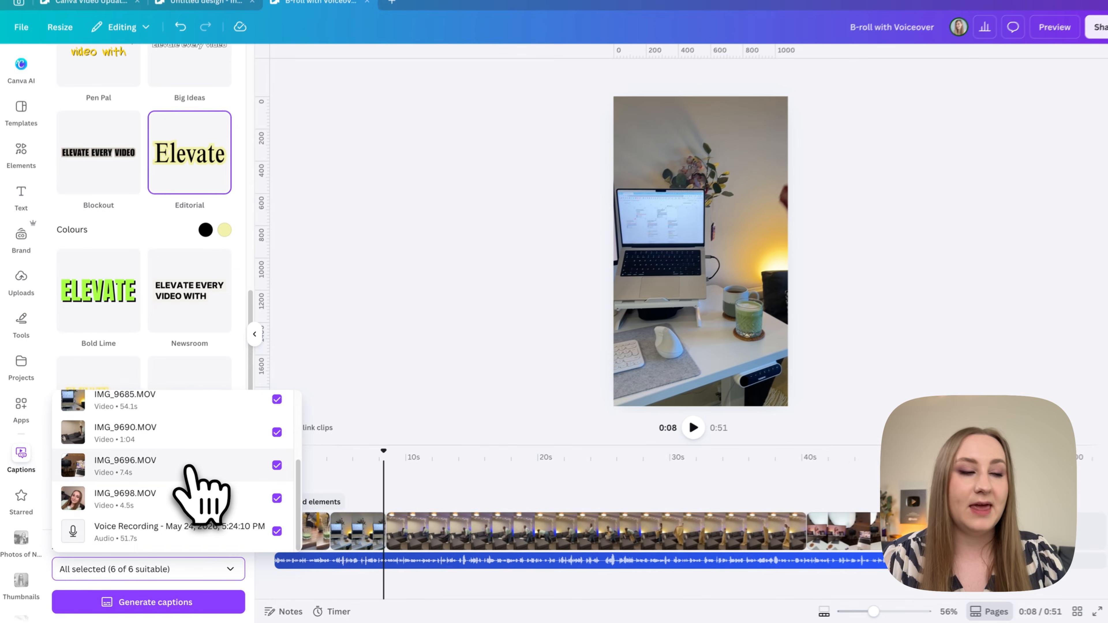
scroll(220, 440, "up", 5)
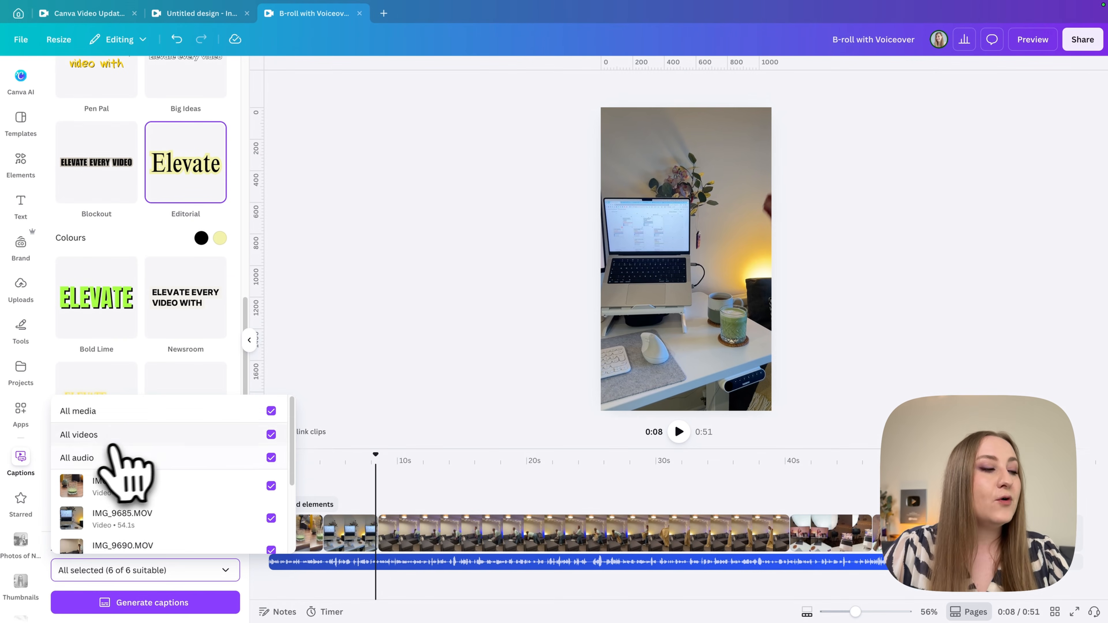
scroll(154, 464, "down", 2)
left_click(192, 450)
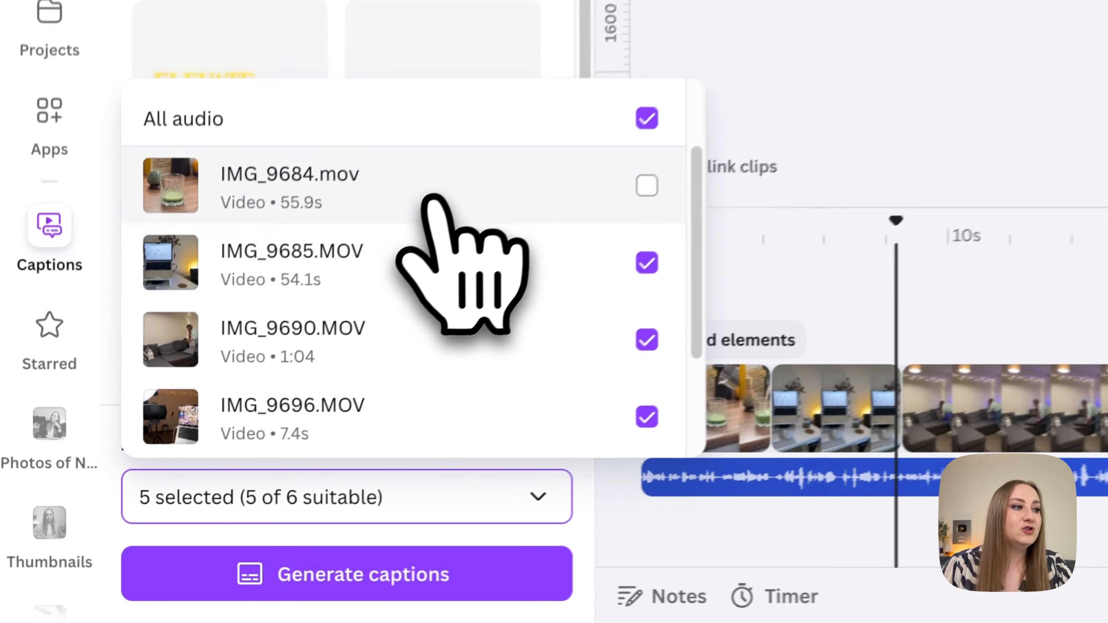
left_click(453, 262)
left_click(454, 305)
scroll(467, 358, "down", 2)
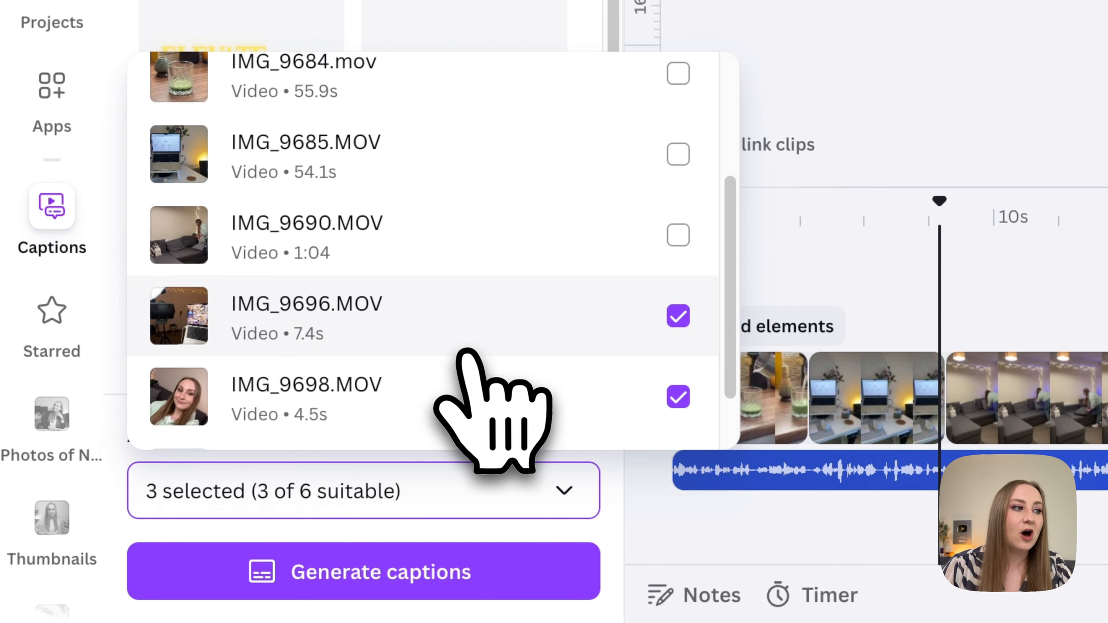
left_click(463, 323)
left_click(469, 395)
scroll(471, 402, "down", 1)
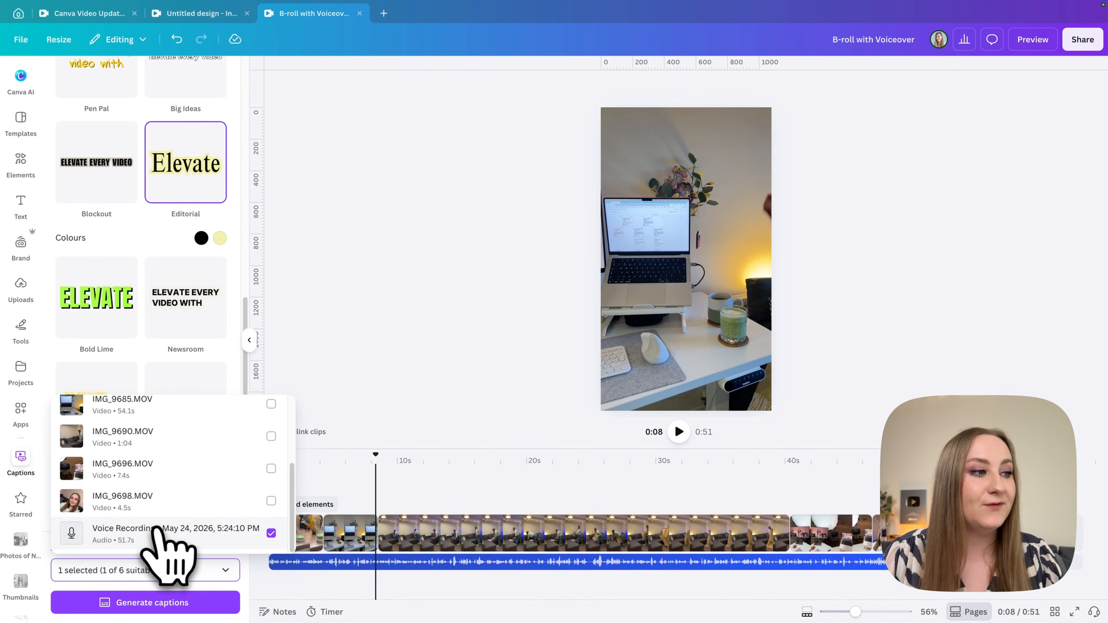
Review the caption sources with only the audio recording selected and generate the captions.
scroll(163, 535, "up", 3)
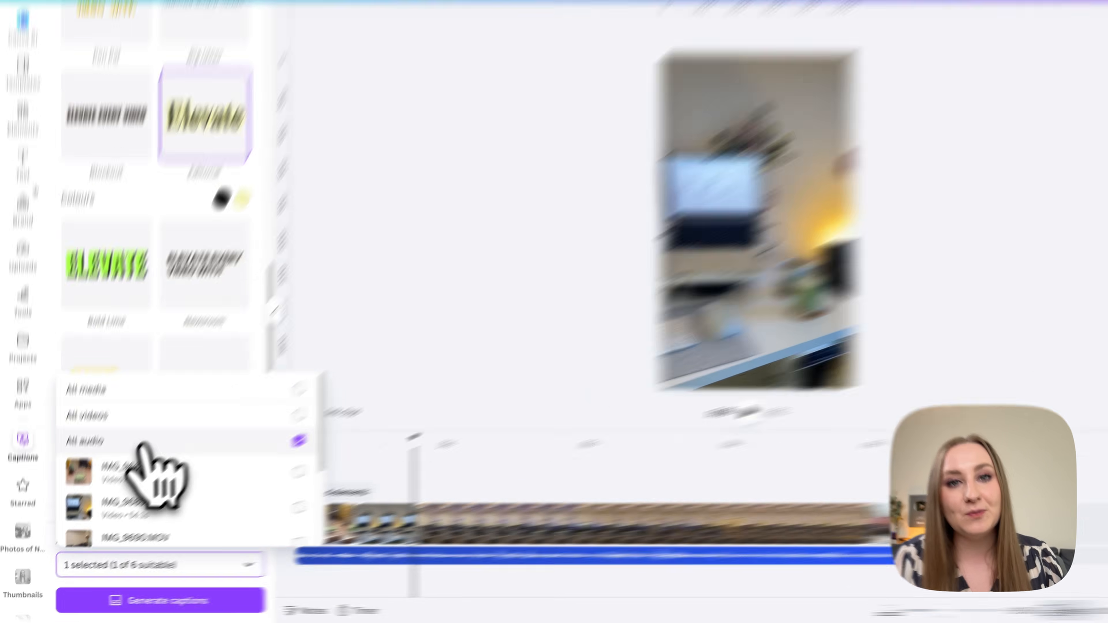
left_click(130, 462)
left_click(110, 416)
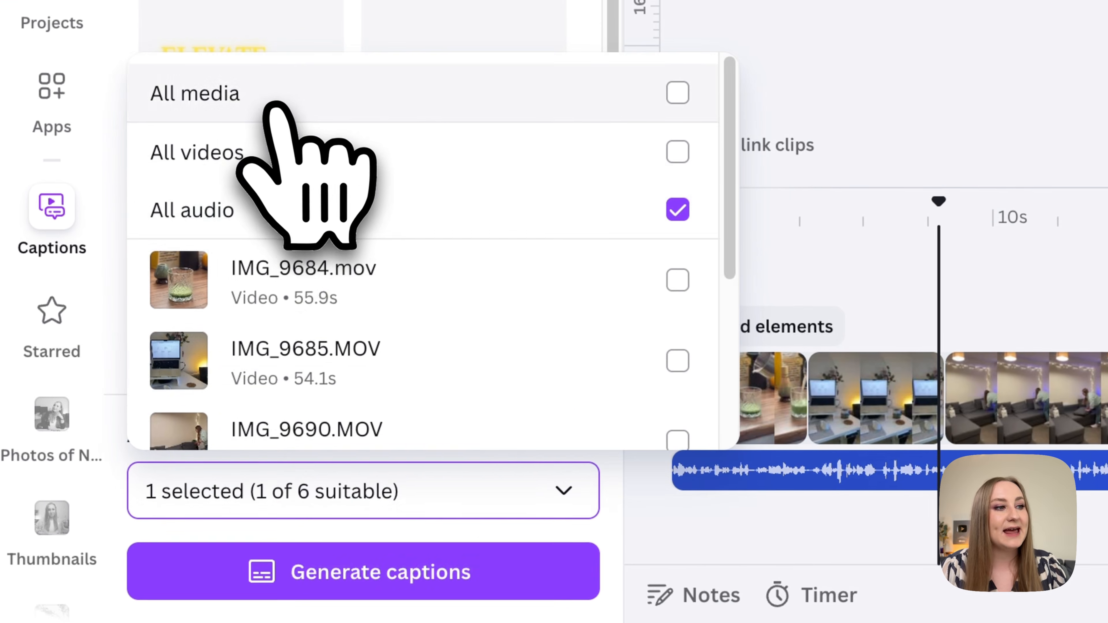
scroll(471, 328, "down", 5)
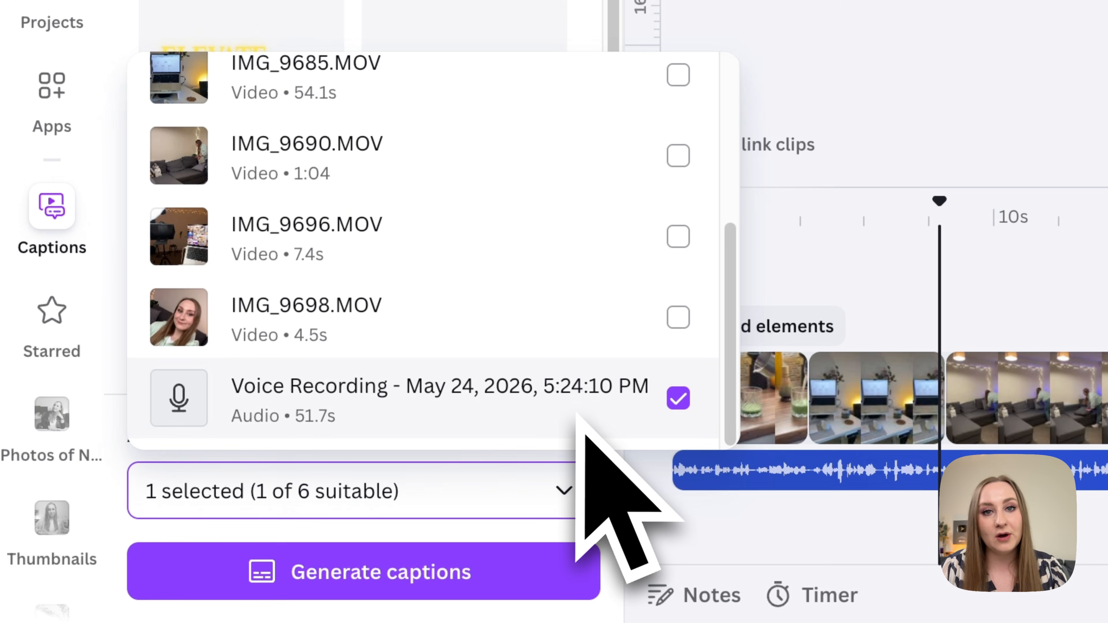
left_click(471, 507)
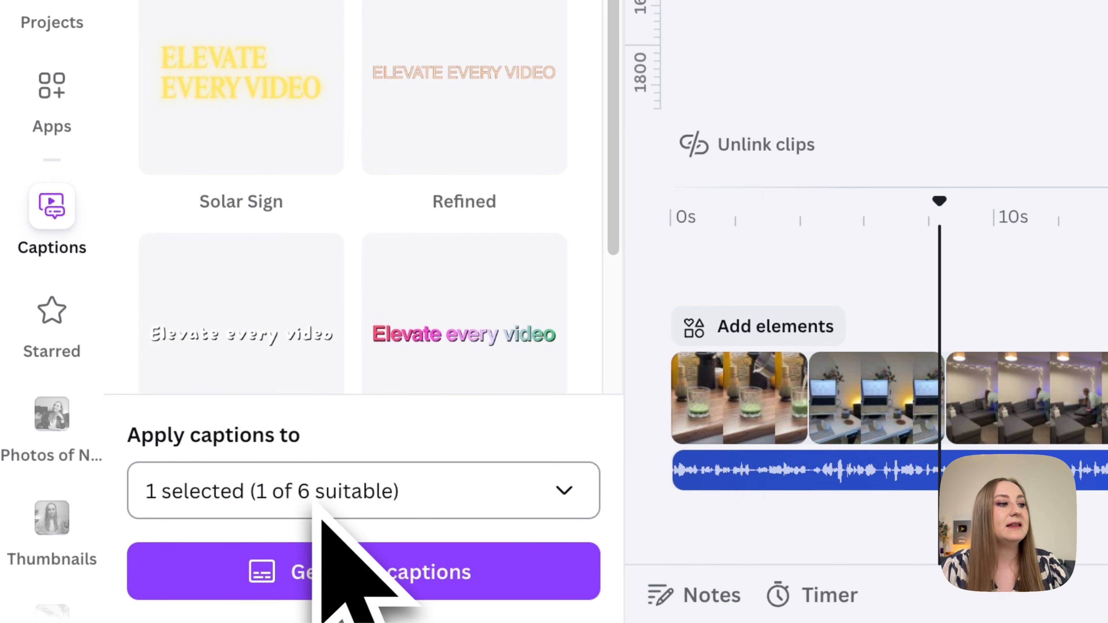
left_click(327, 570)
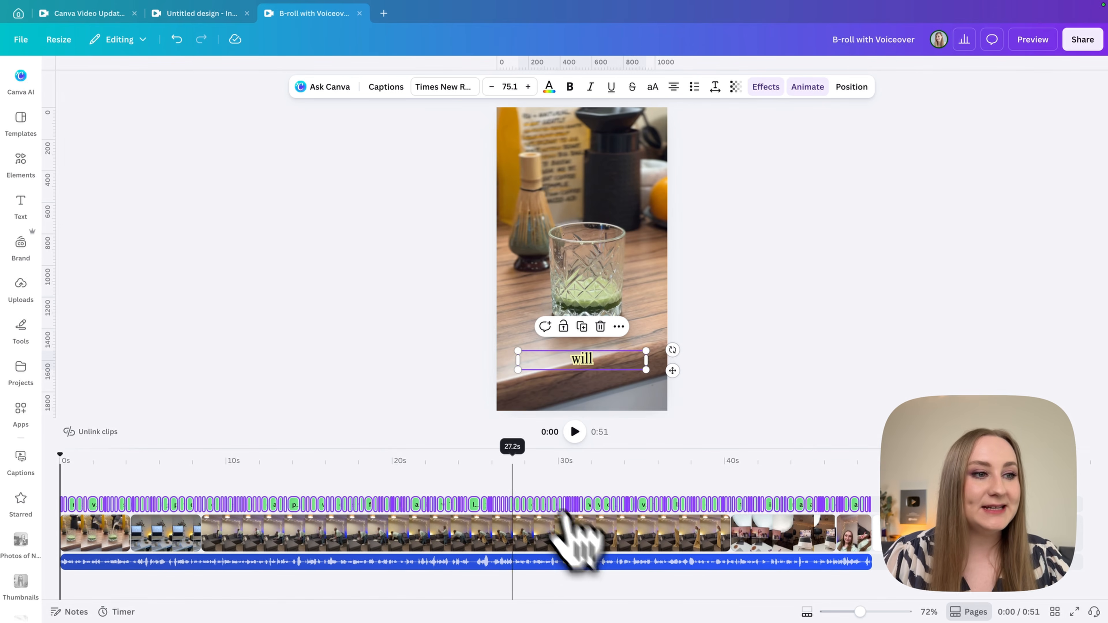
Open the transcript of the generated captions from the "will" caption and look through its single-word lines.
left_click(691, 402)
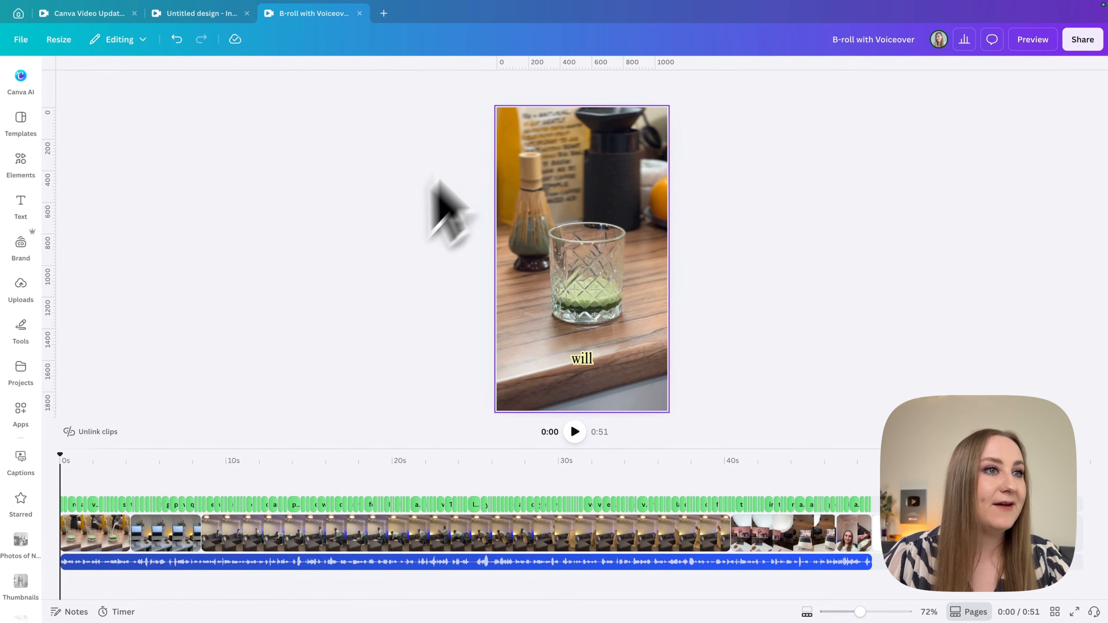
left_click(596, 366)
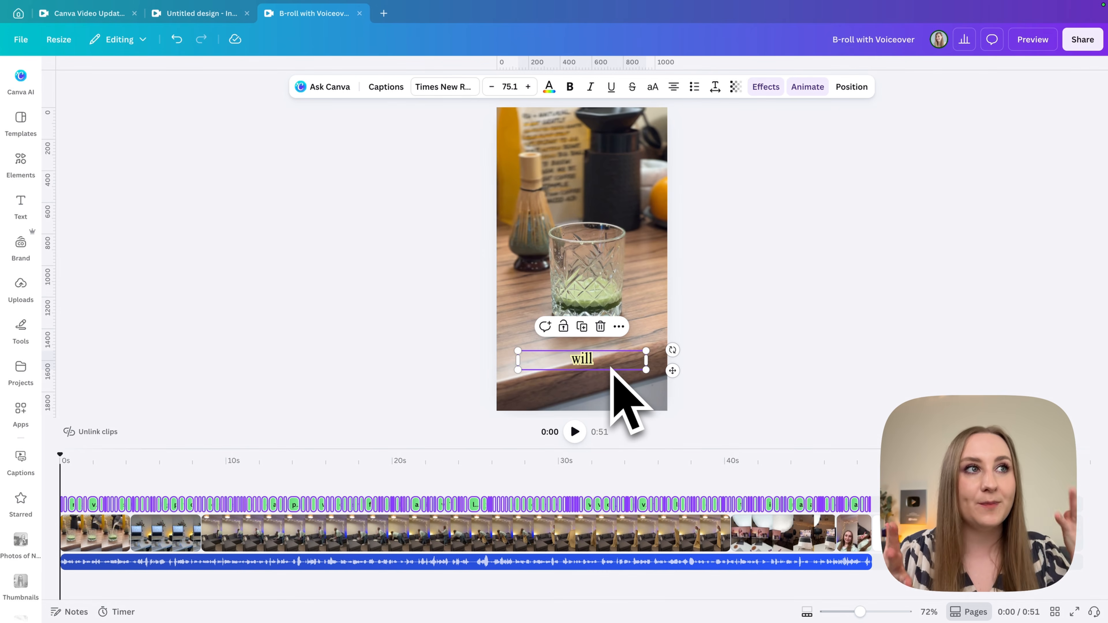
left_click(386, 86)
scroll(188, 358, "down", 5)
scroll(176, 350, "down", 15)
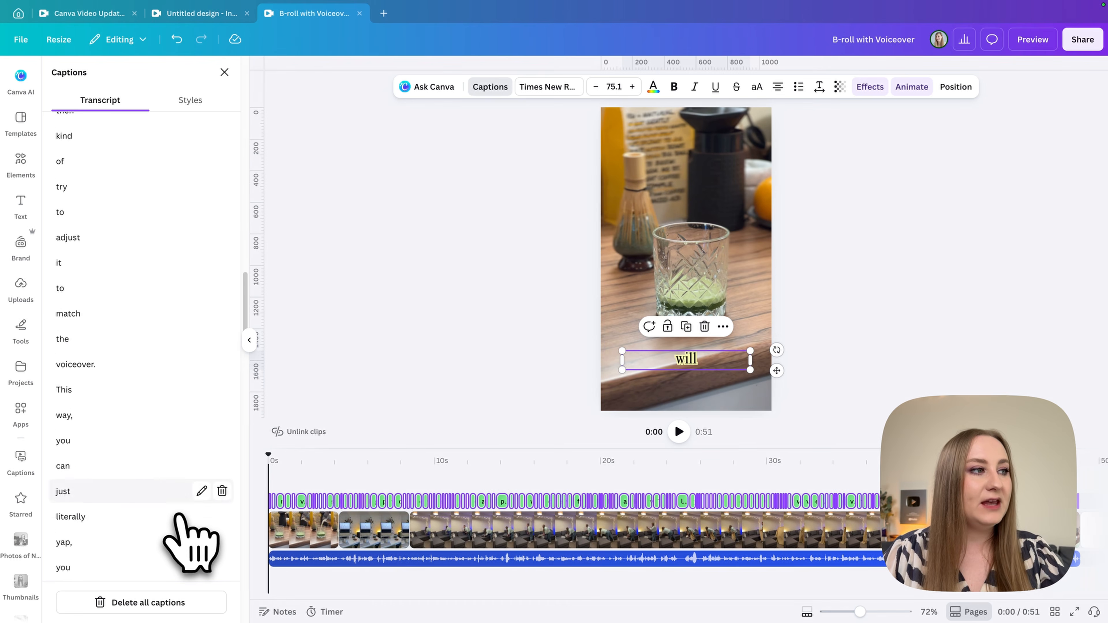
scroll(193, 532, "down", 10)
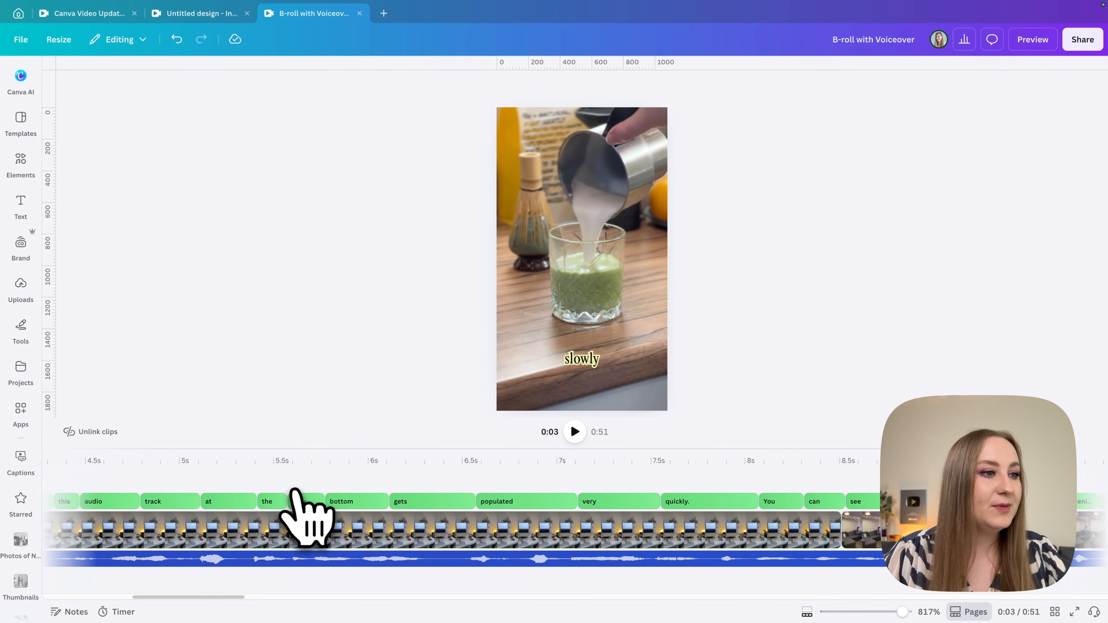
Extend the last caption, "click", on the timeline to 0.2 s so it ends together with the final video clip.
scroll(296, 511, "right", 15)
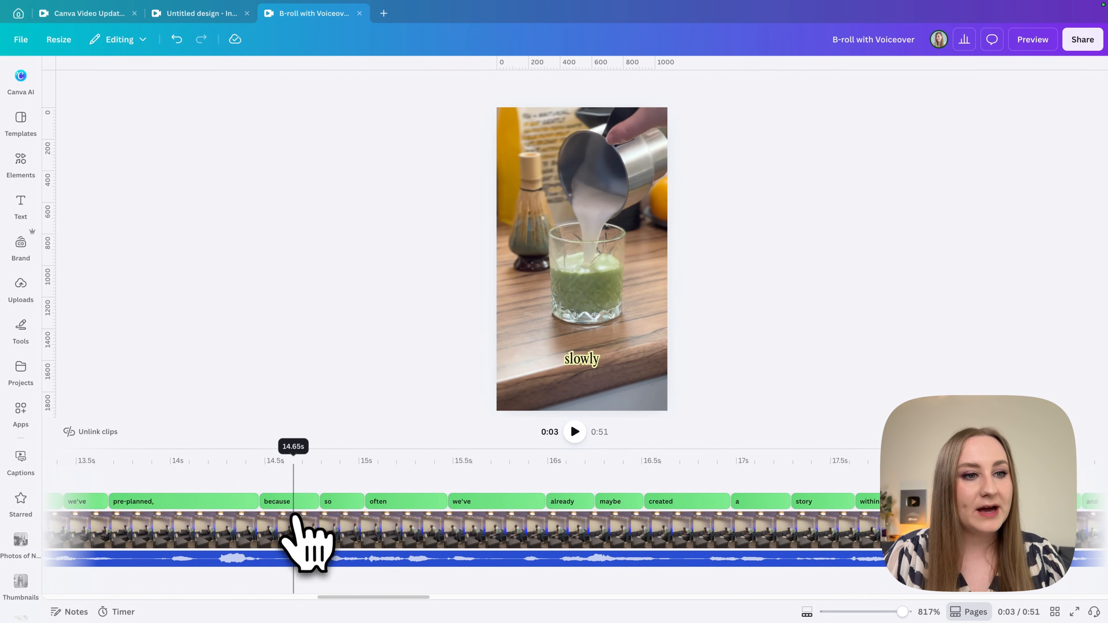
scroll(301, 520, "right", 20)
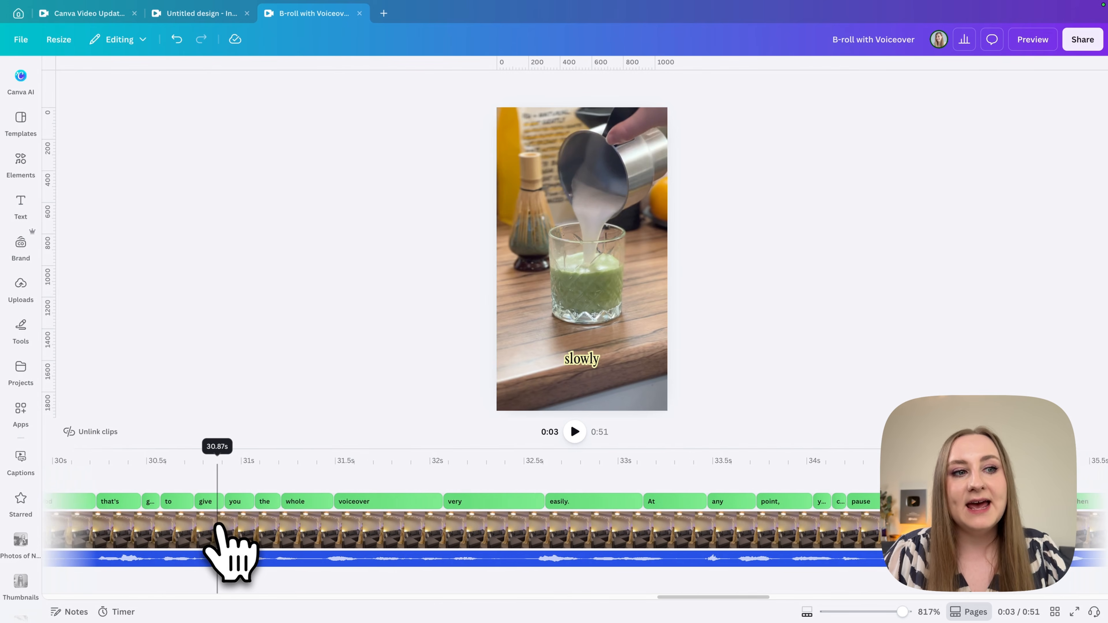
scroll(253, 537, "right", 15)
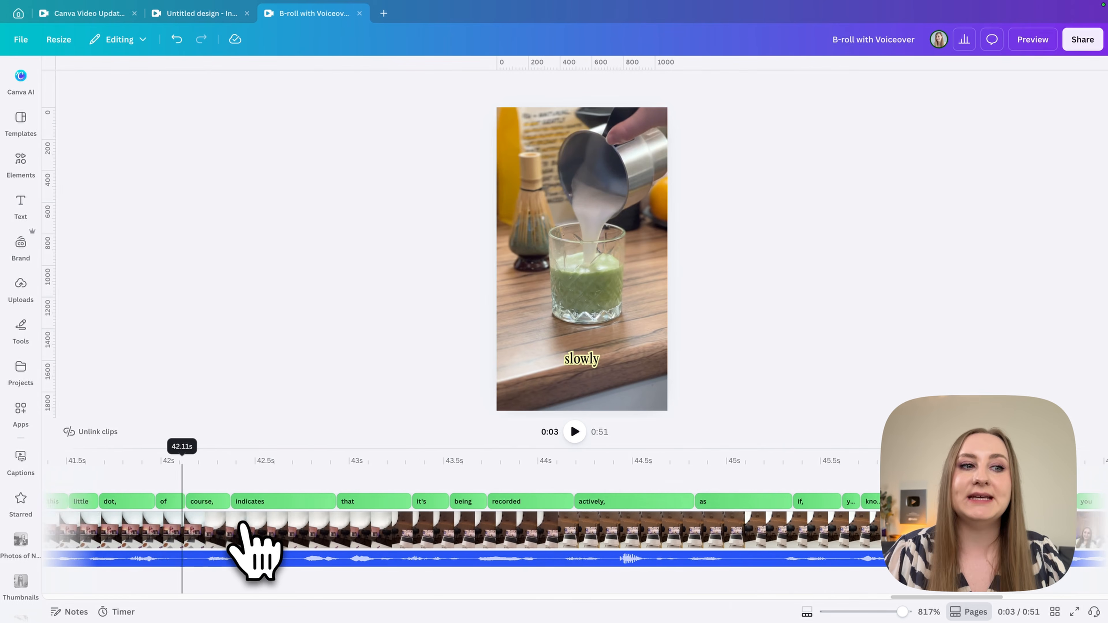
scroll(273, 555, "right", 3)
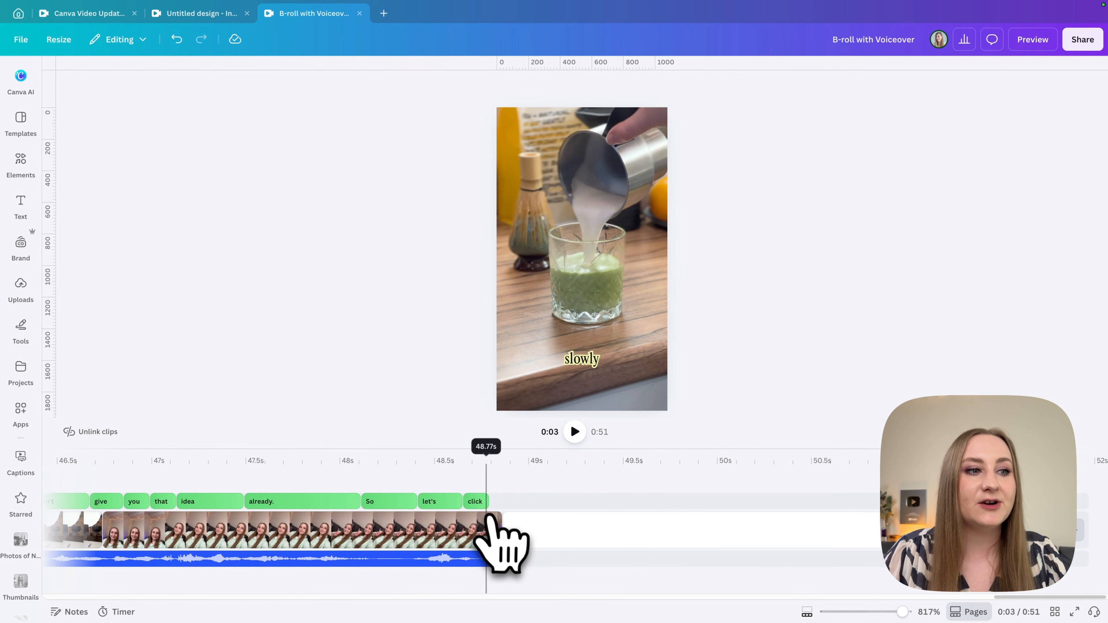
left_click(486, 502)
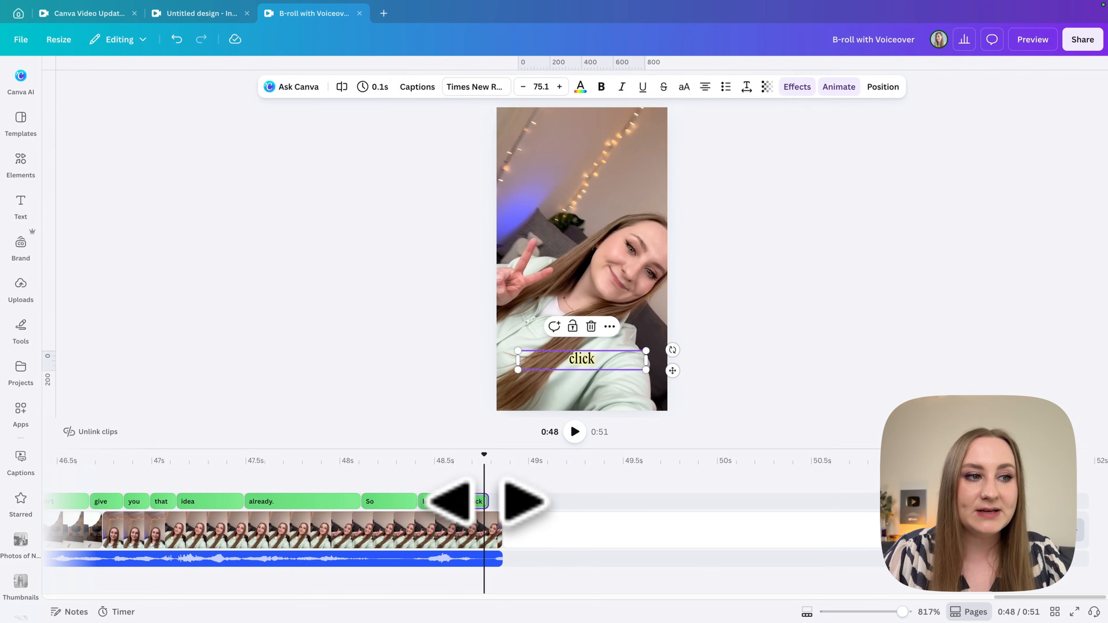
left_click_drag(487, 501, 501, 501)
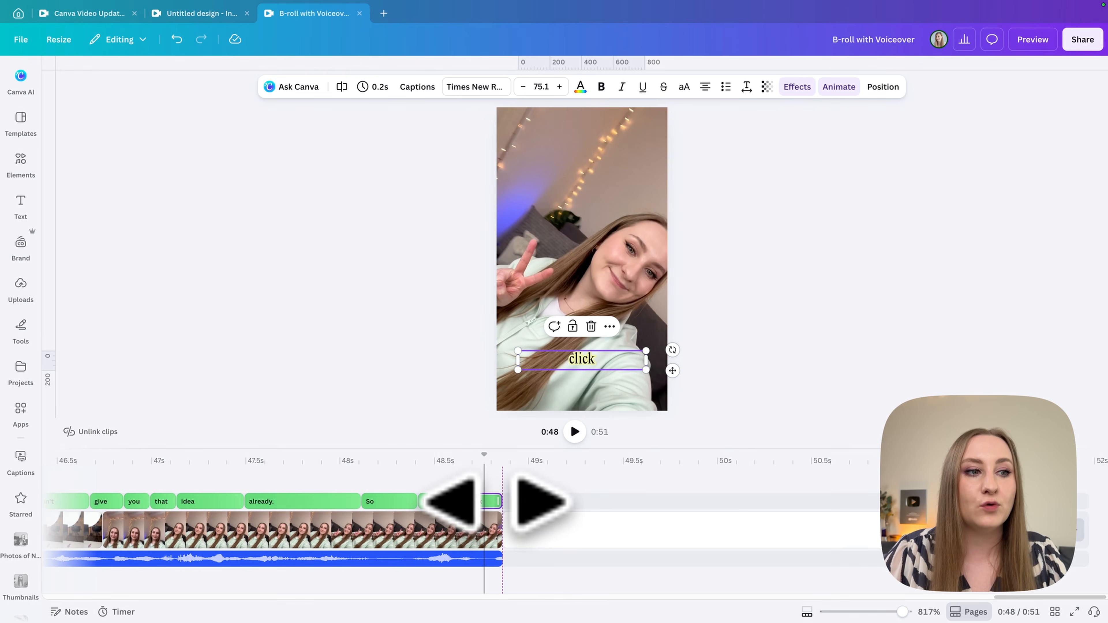
scroll(439, 507, "down", 5)
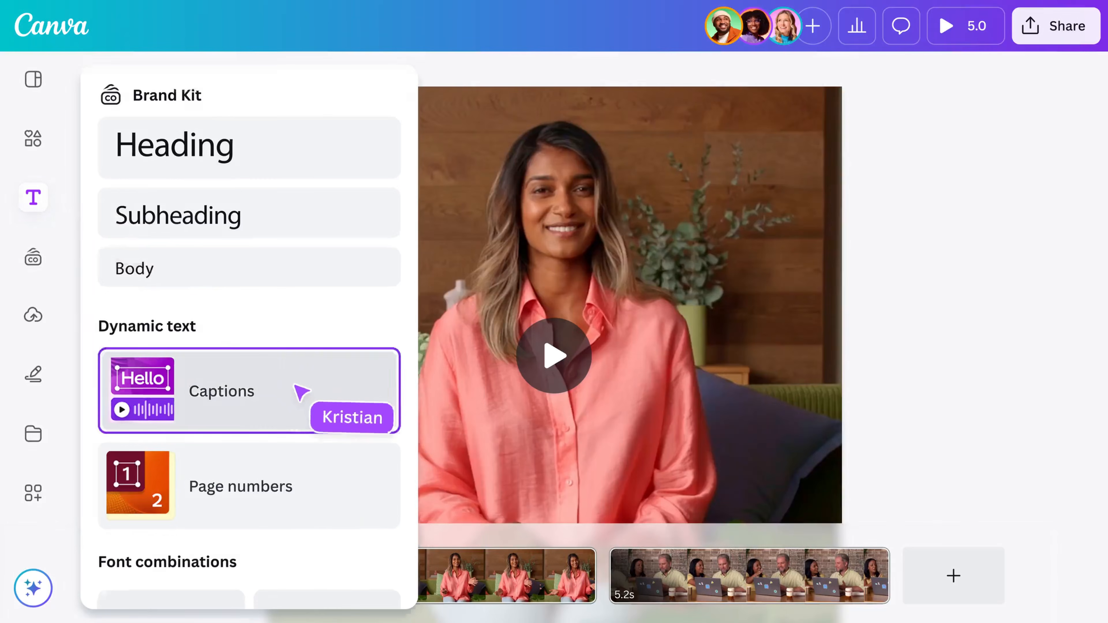
left_click(294, 385)
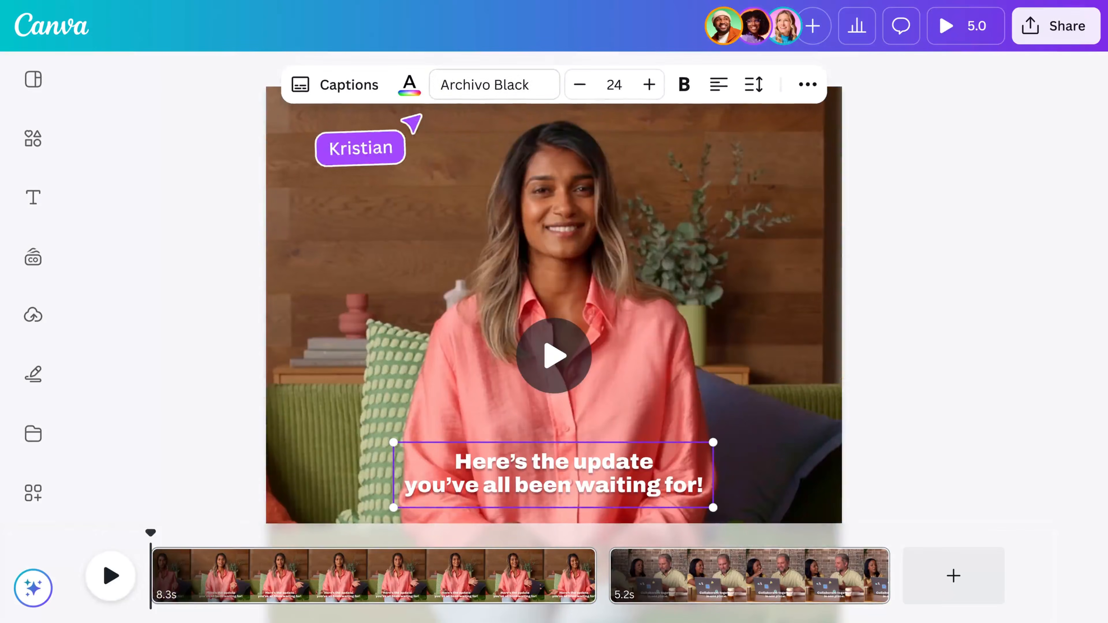
left_click(437, 86)
left_click(260, 322)
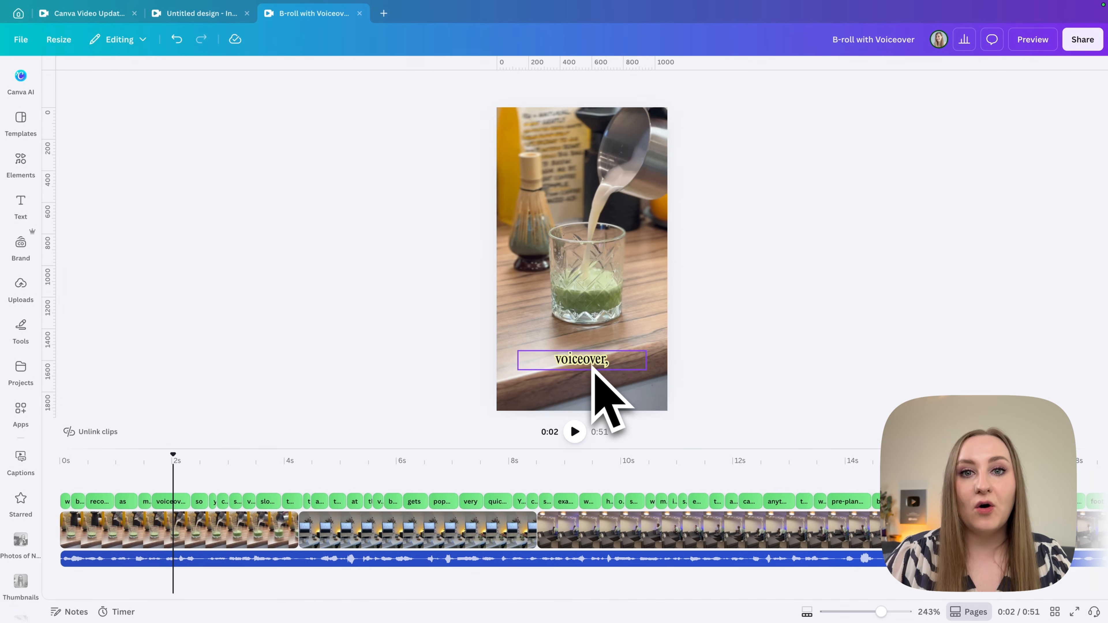
Select the "voiceover," caption, look through its text colour options and try out bold formatting.
left_click(593, 366)
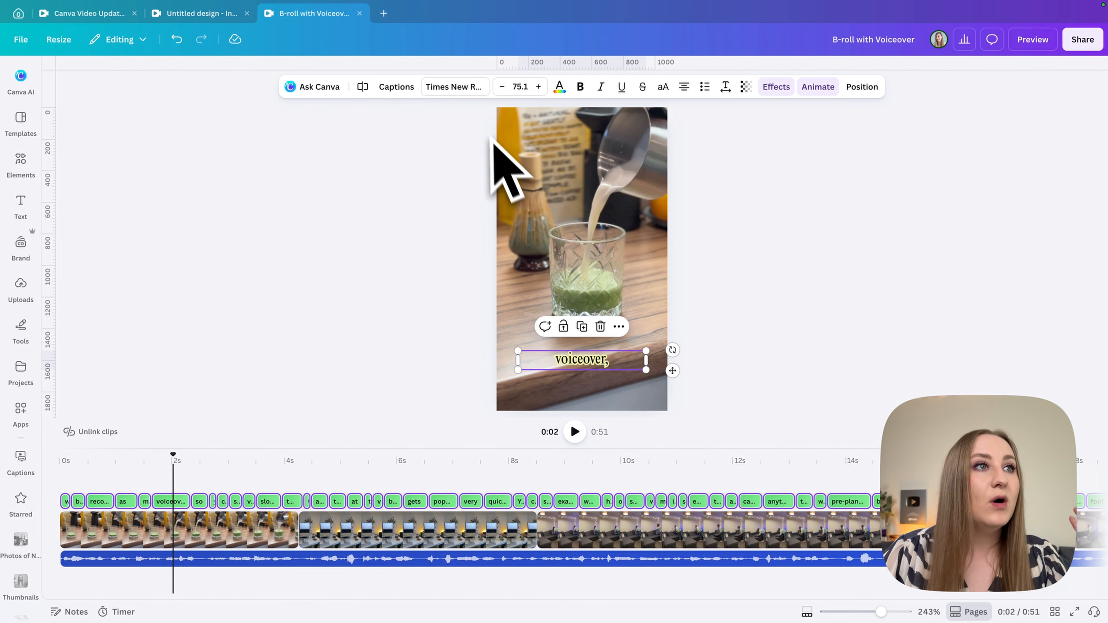
left_click(560, 88)
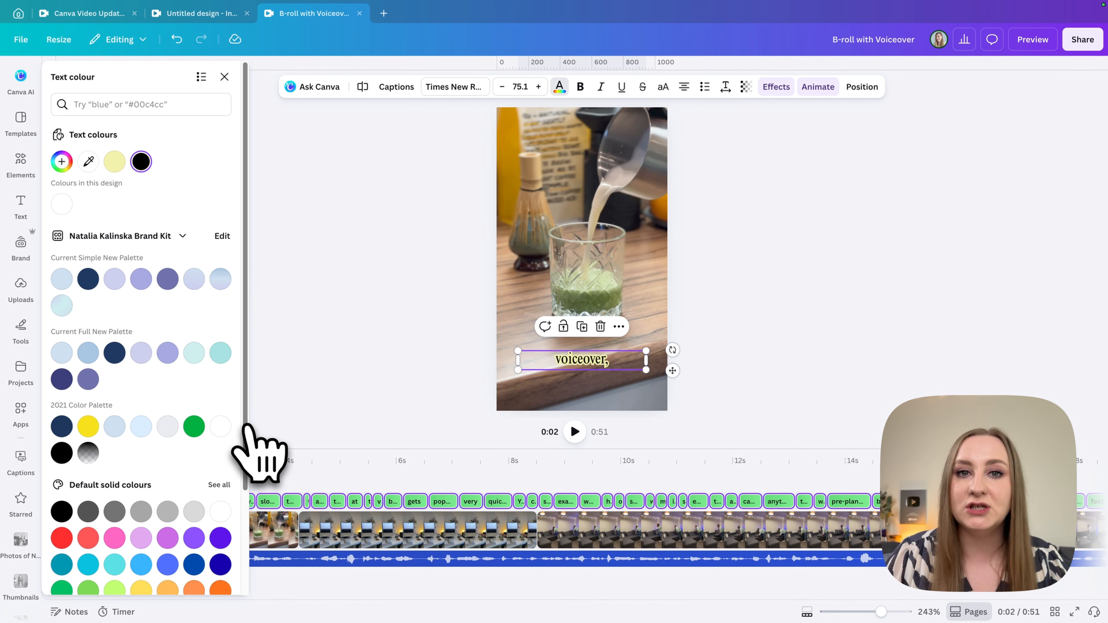
left_click(62, 164)
left_click(59, 170)
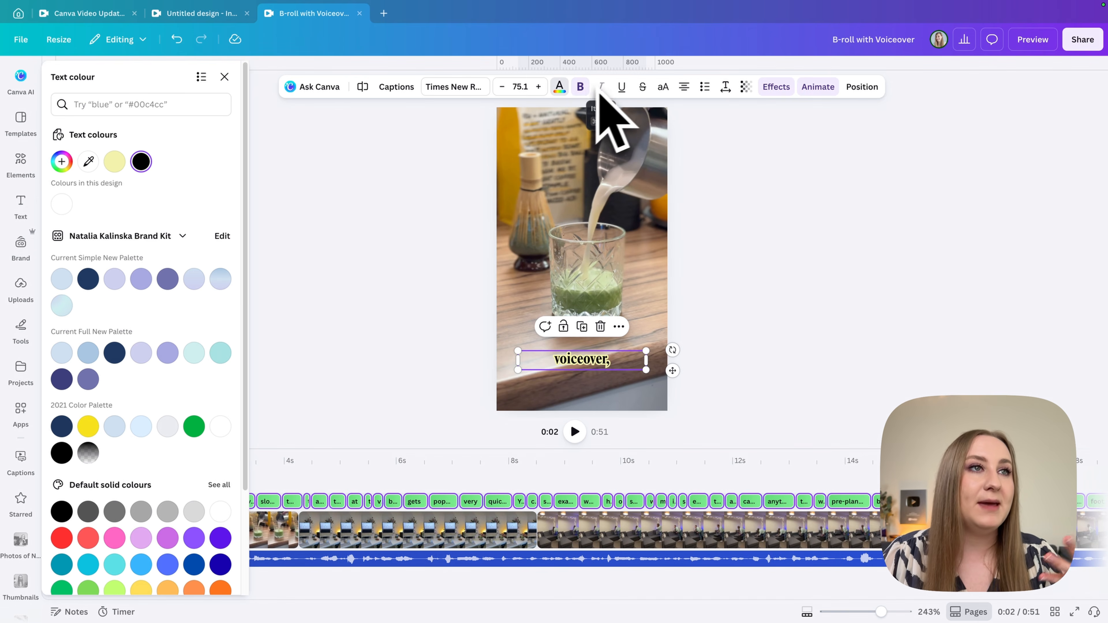
left_click(580, 87)
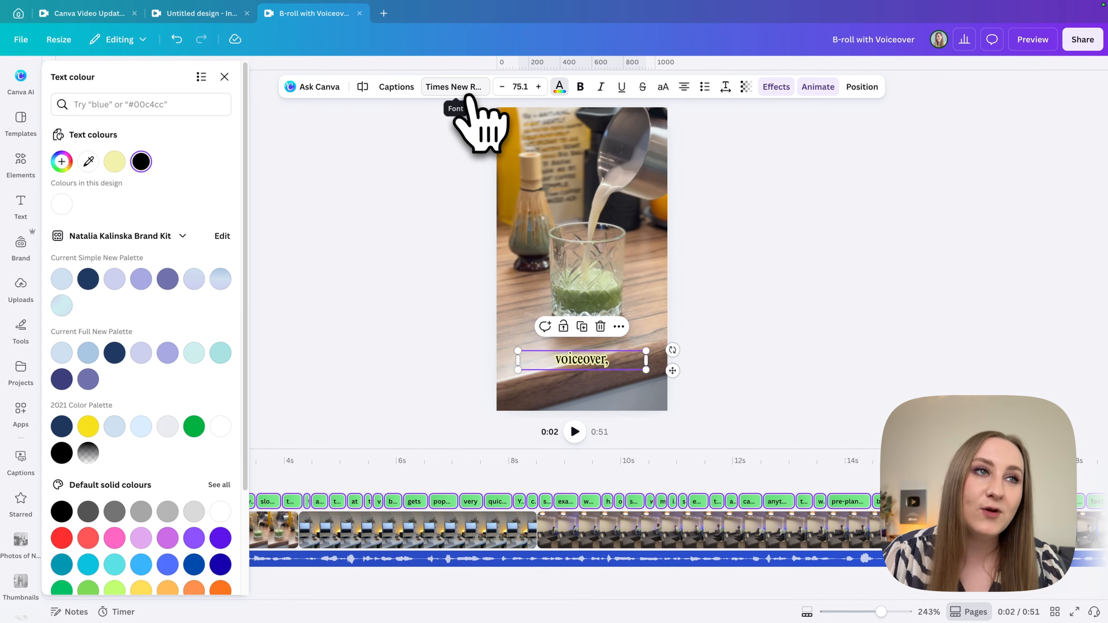
Try Source Sans Pro on the captions, and settle on Times New Roman MT Condensed in Bold as their font.
left_click(474, 105)
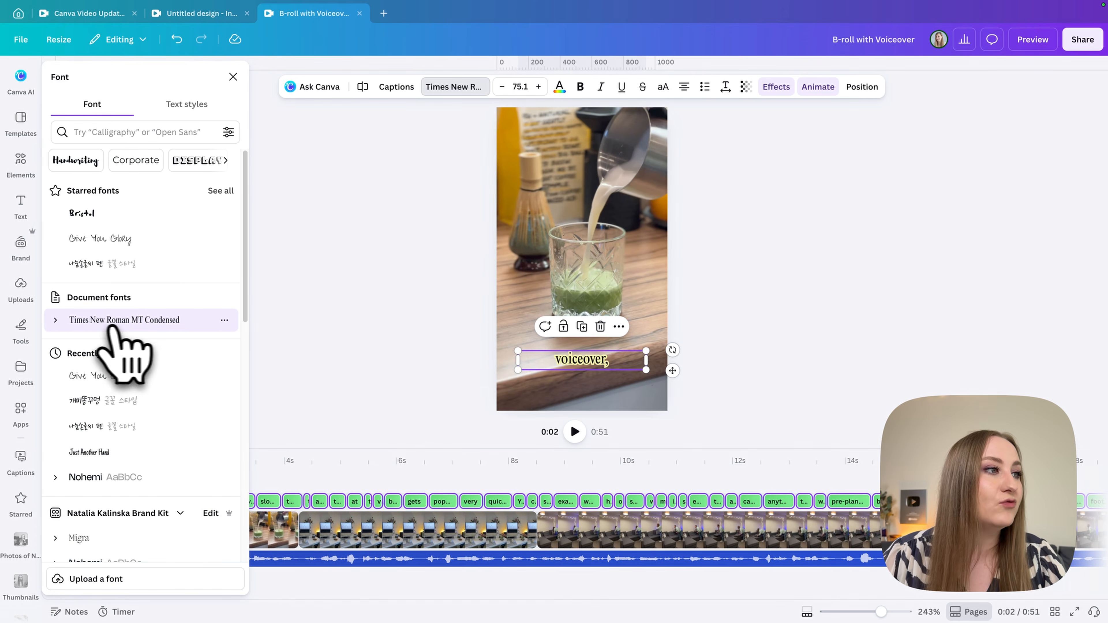
scroll(113, 331, "down", 3)
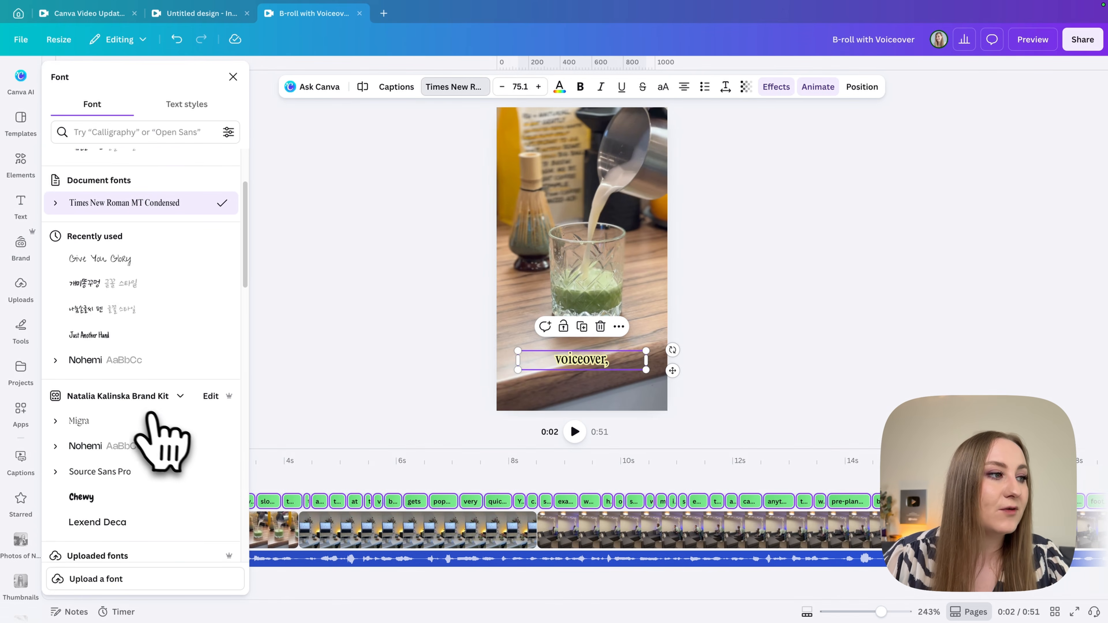
scroll(144, 419, "down", 1)
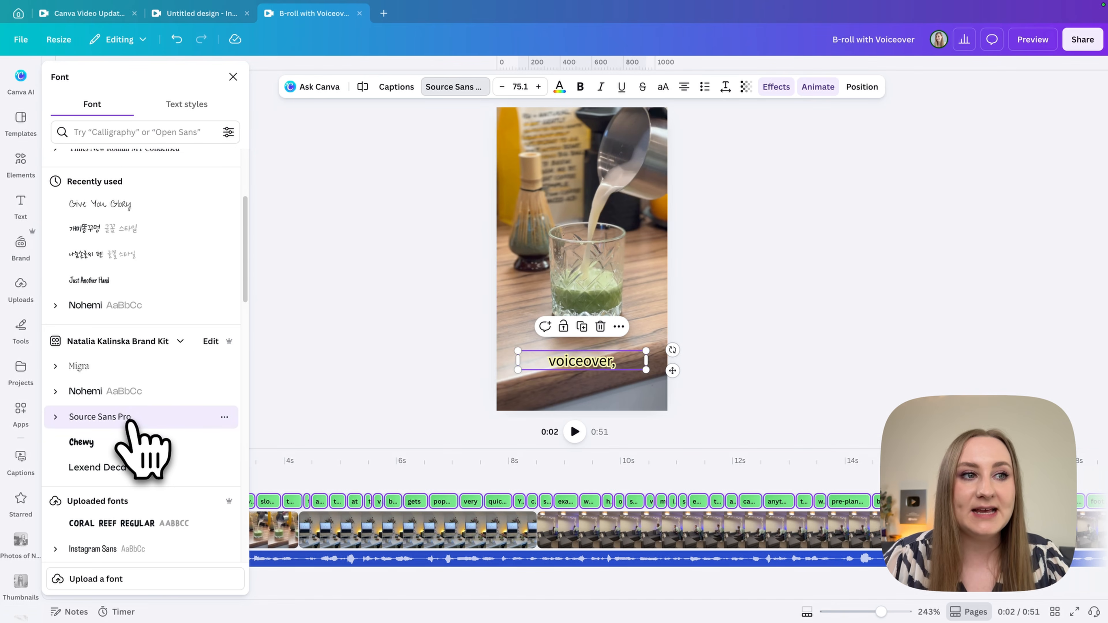
scroll(131, 422, "up", 4)
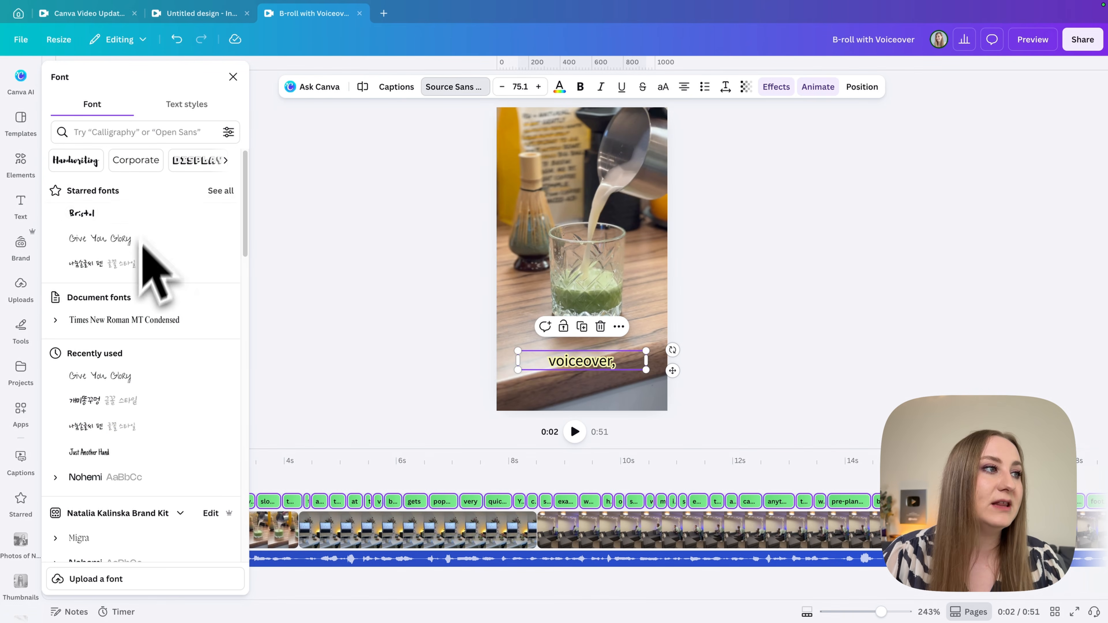
left_click(55, 321)
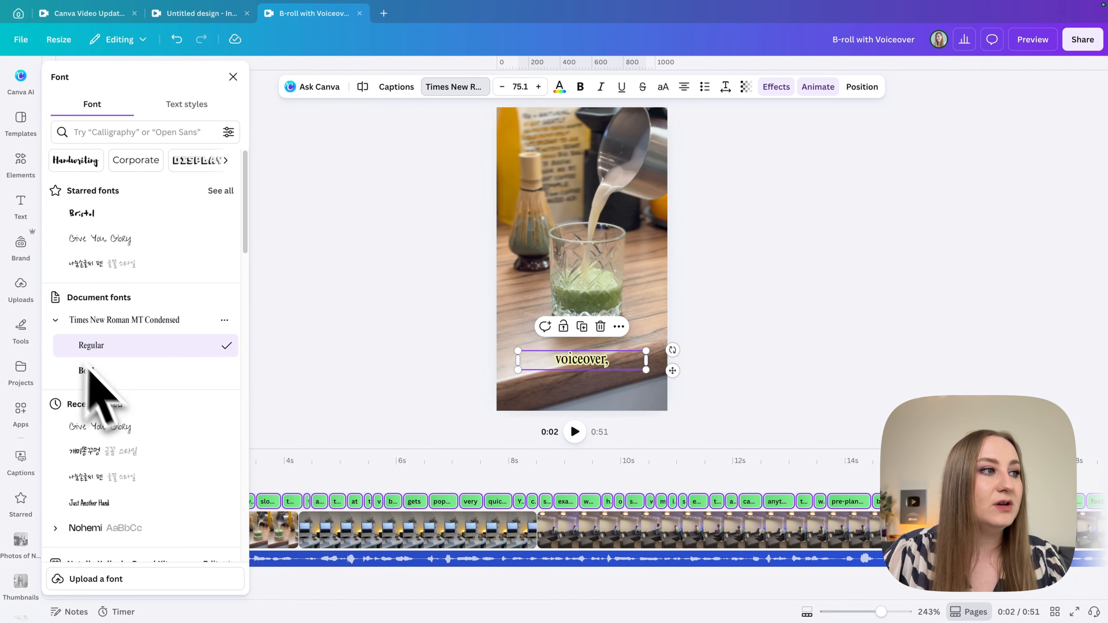
left_click(225, 369)
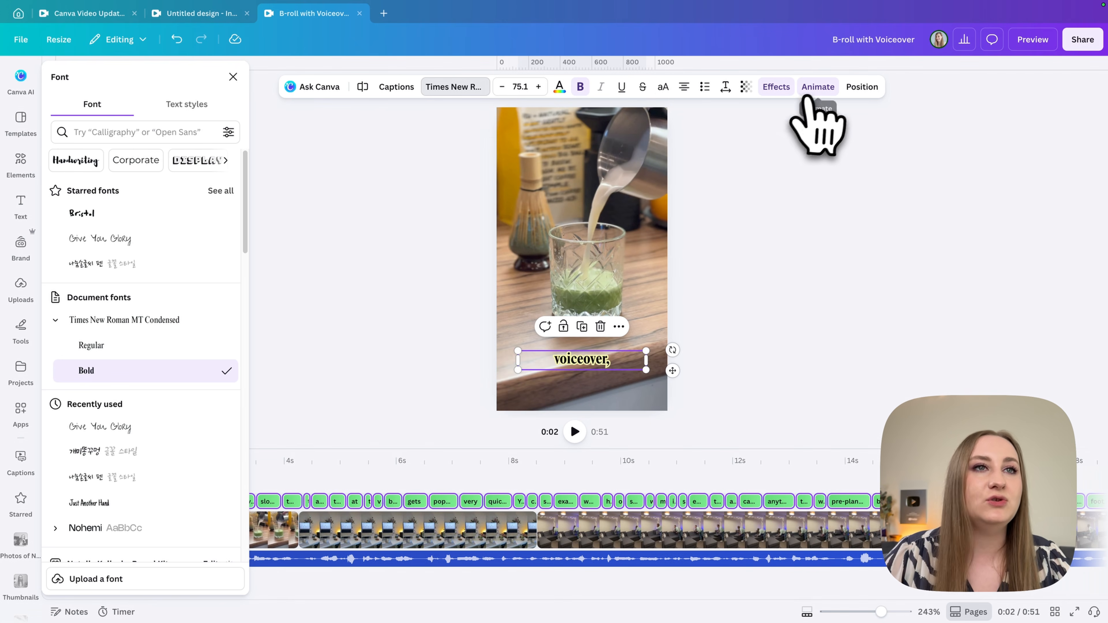
Set the captions' Outline effect to thickness 174 and colour it light blue from the 2021 Color Palette.
left_click(781, 88)
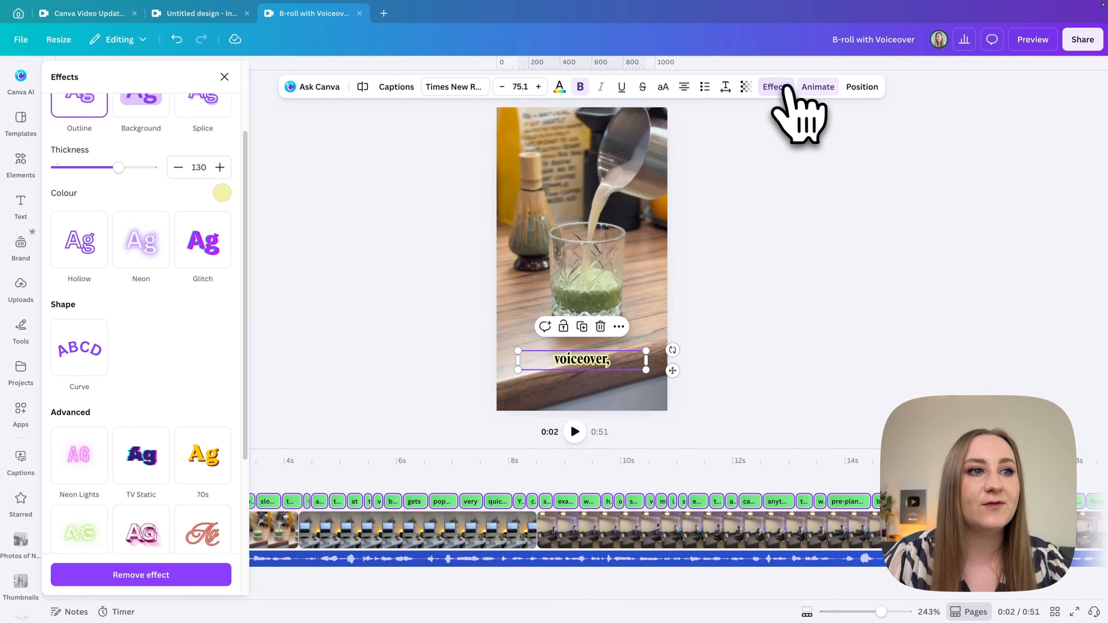
scroll(214, 221, "up", 3)
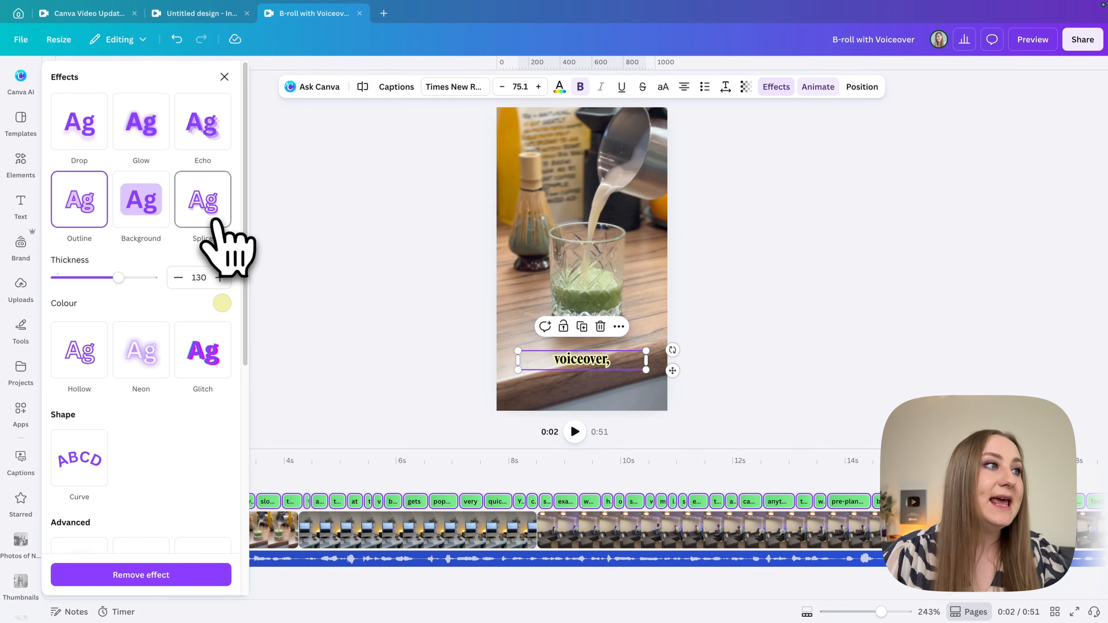
left_click_drag(119, 278, 140, 278)
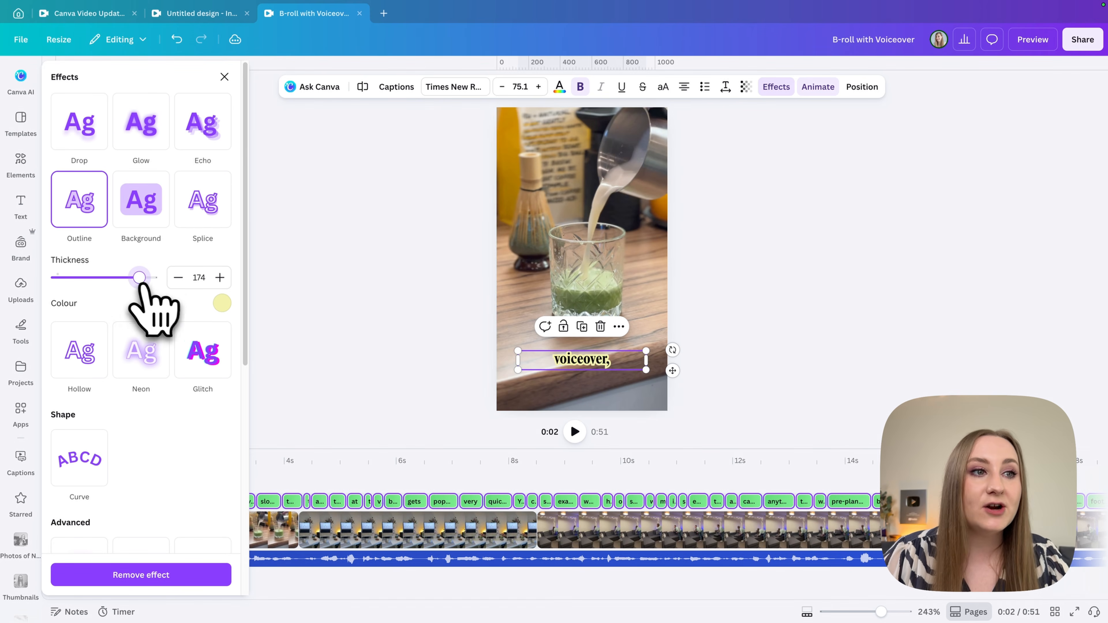
left_click(222, 303)
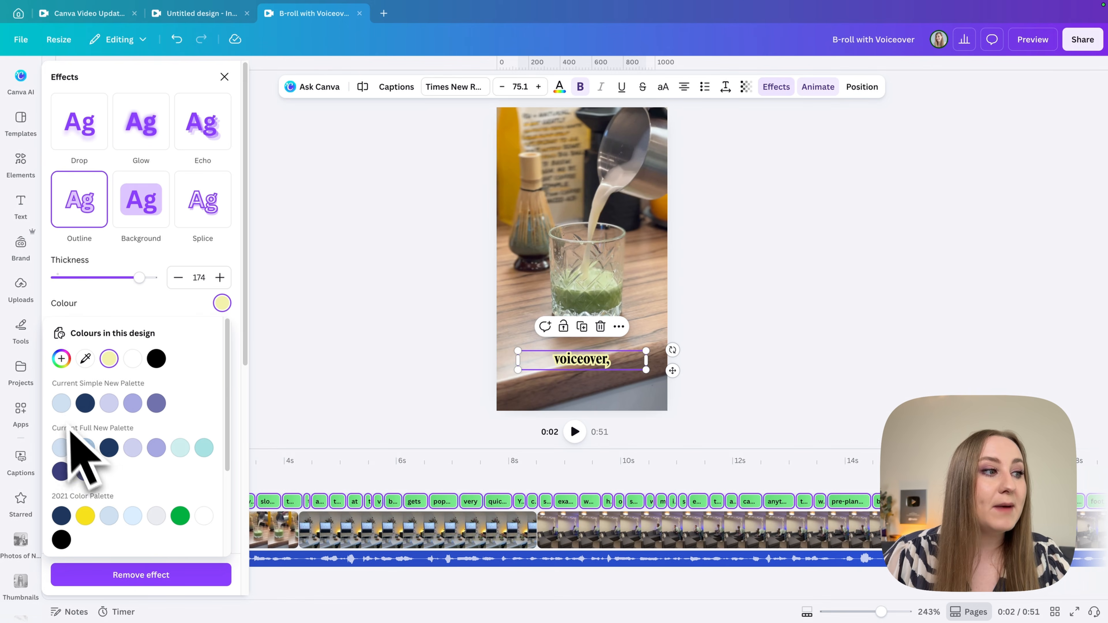
left_click(133, 516)
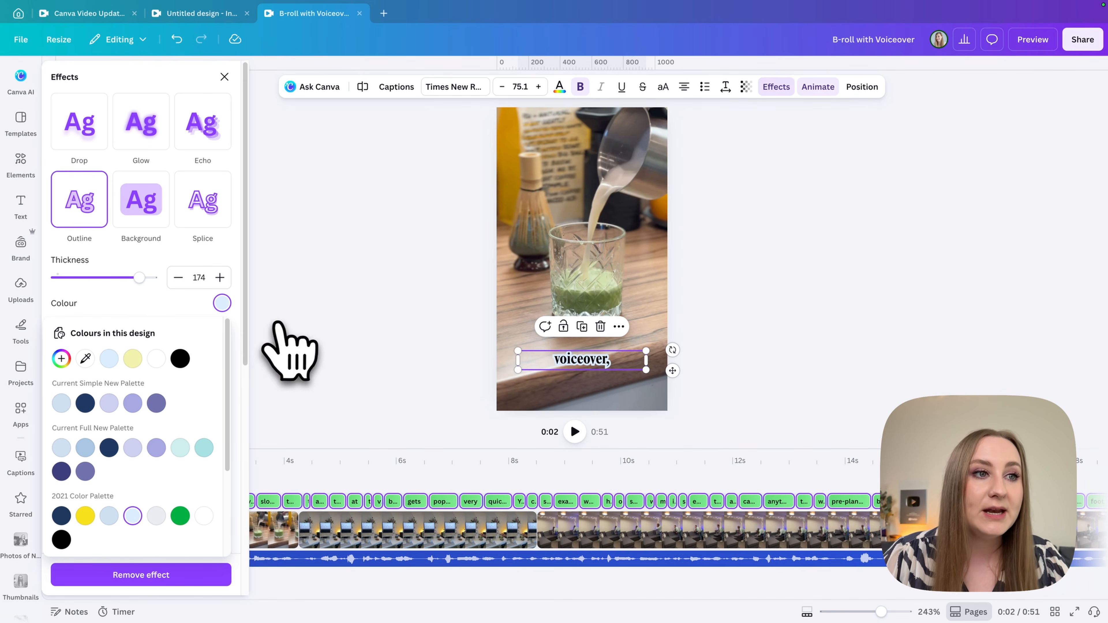
Recolour the caption text dark purple from the Current Full New Palette and check the styling on several captions along the timeline.
left_click(560, 86)
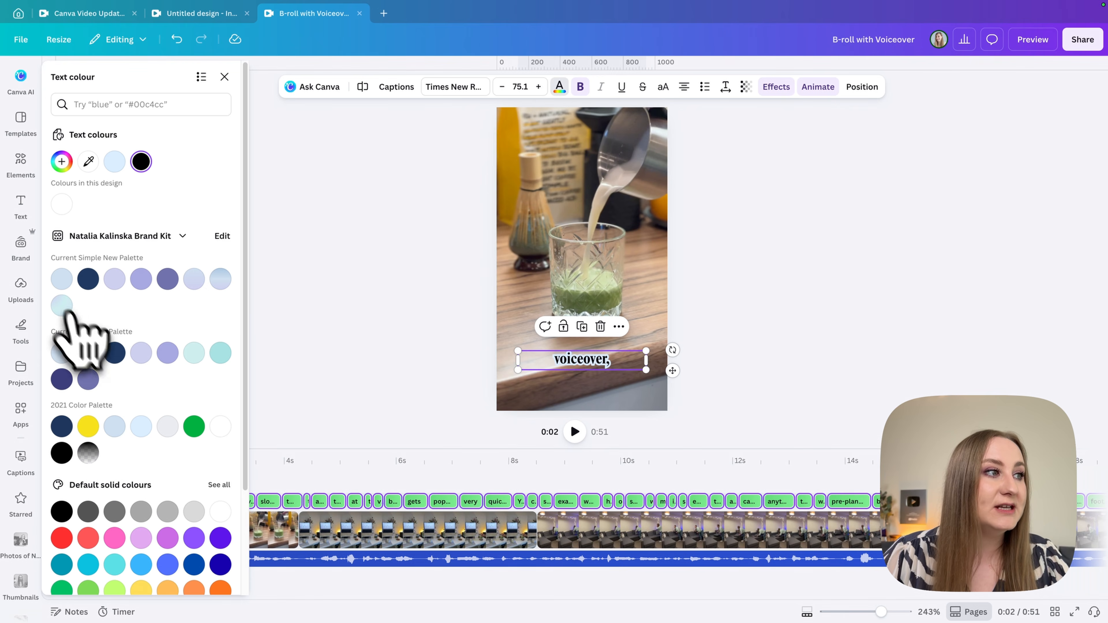
left_click(61, 379)
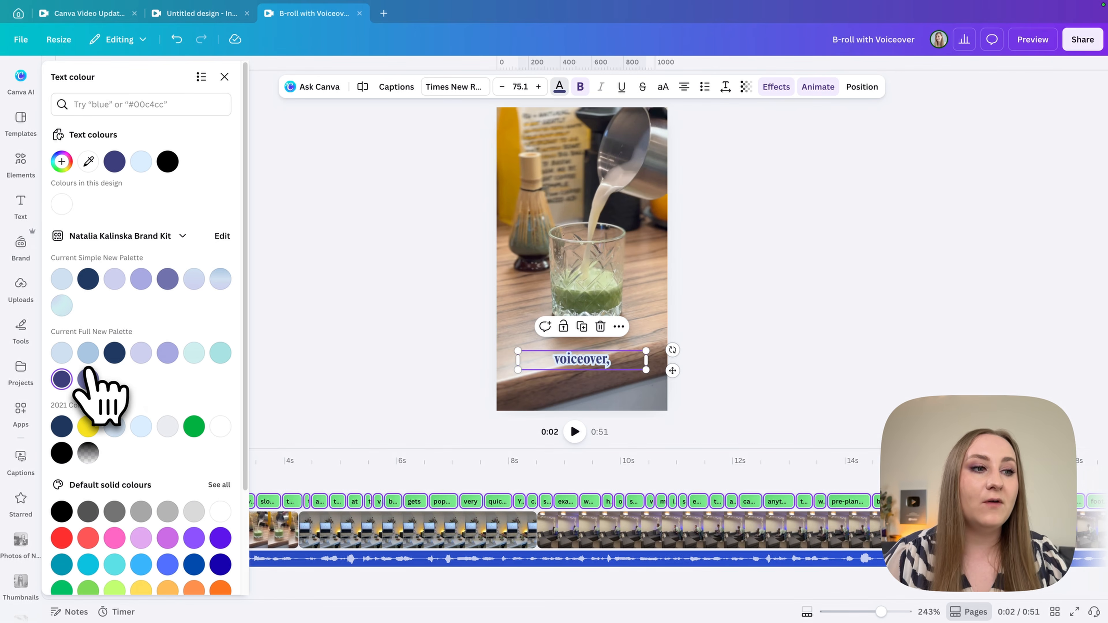
left_click(527, 480)
left_click_drag(527, 458, 395, 459)
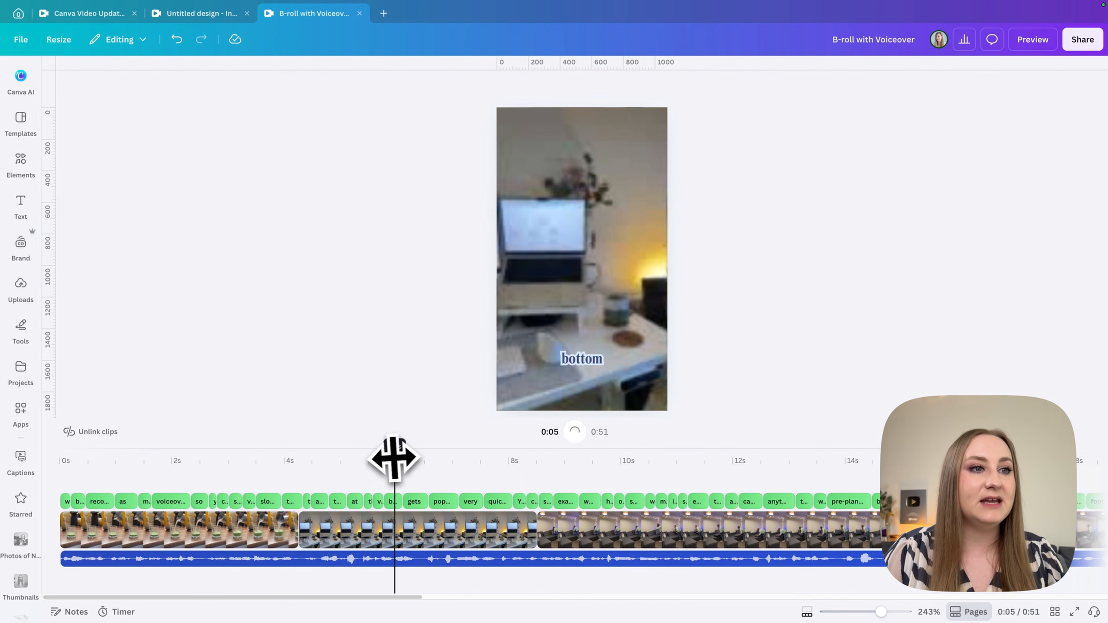
left_click(275, 467)
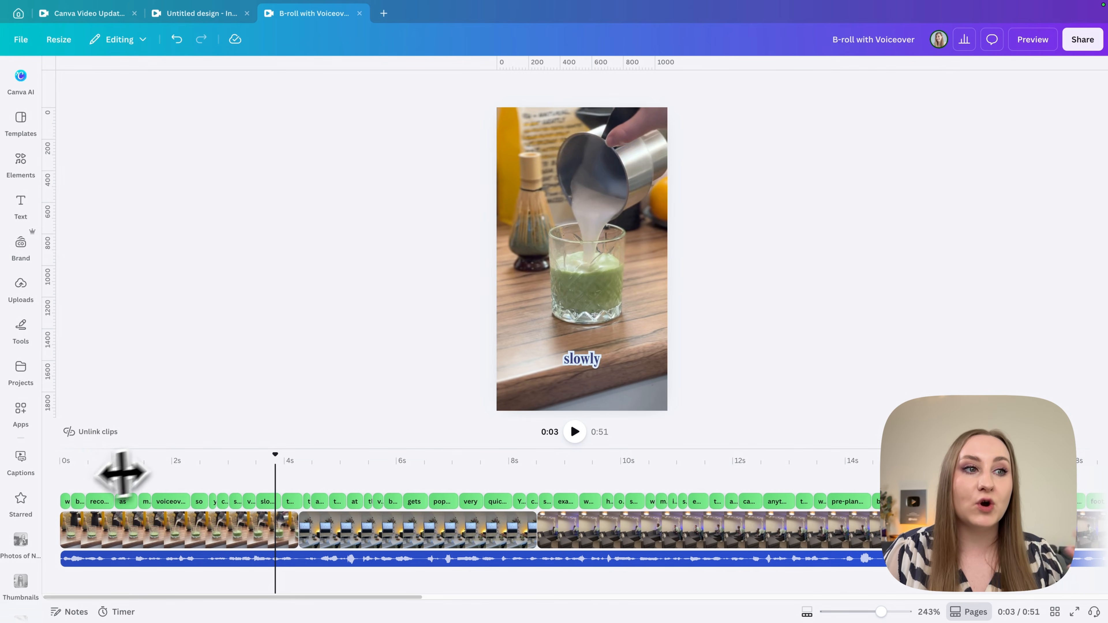
left_click(109, 487)
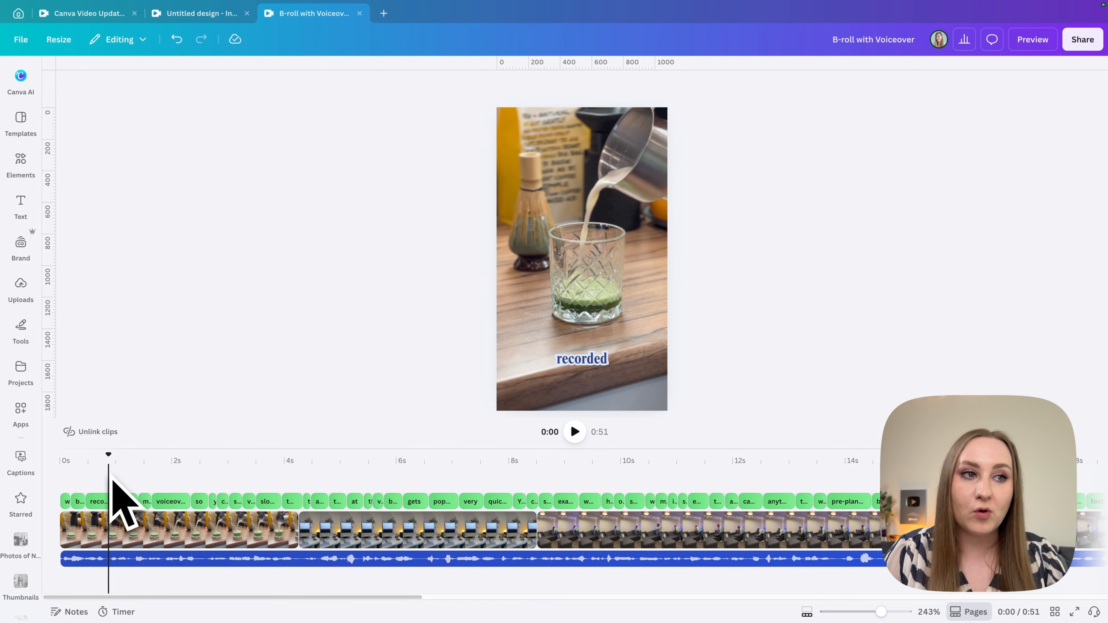
Switch to the Canva Video Updates design and select the "early access because Canva" caption, viewing its word highlighting along the timeline.
left_click(106, 18)
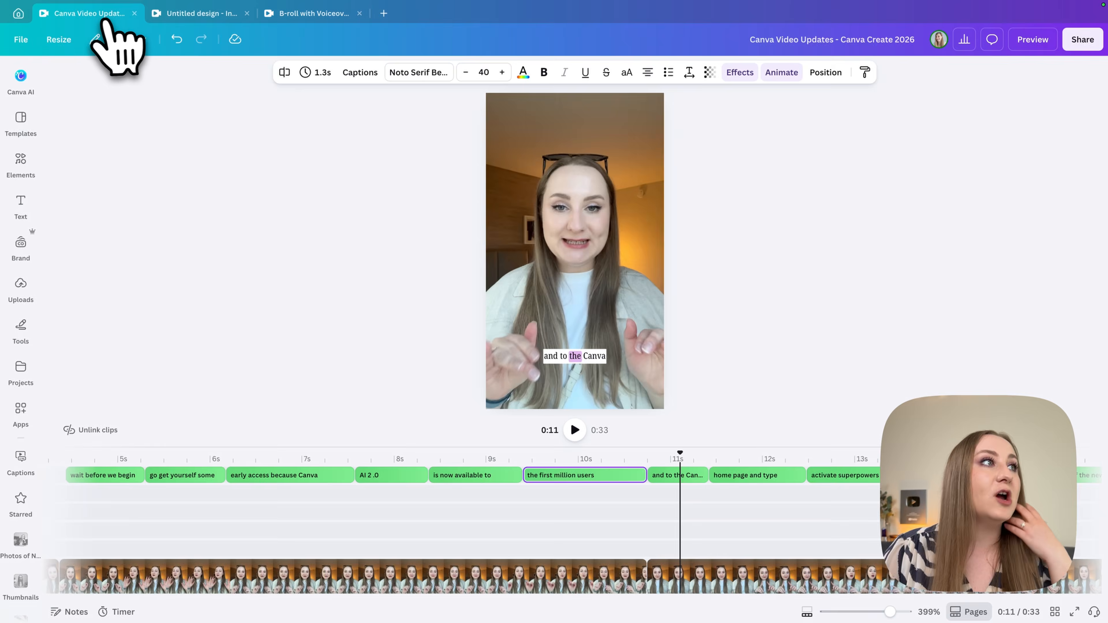
left_click(667, 456)
left_click_drag(666, 454, 448, 457)
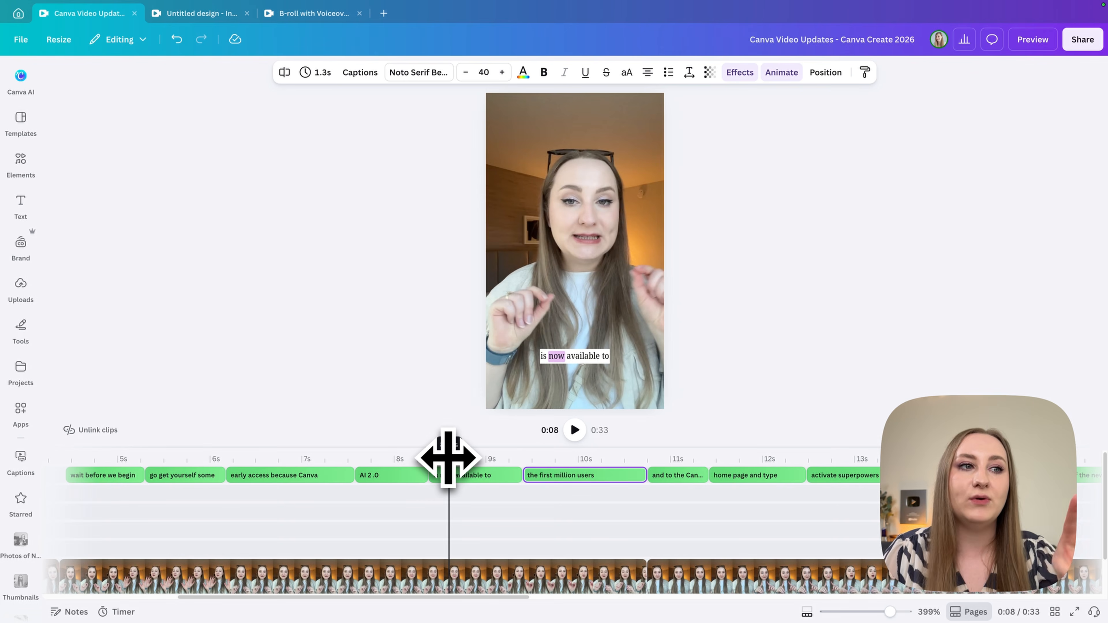
left_click_drag(449, 458, 267, 476)
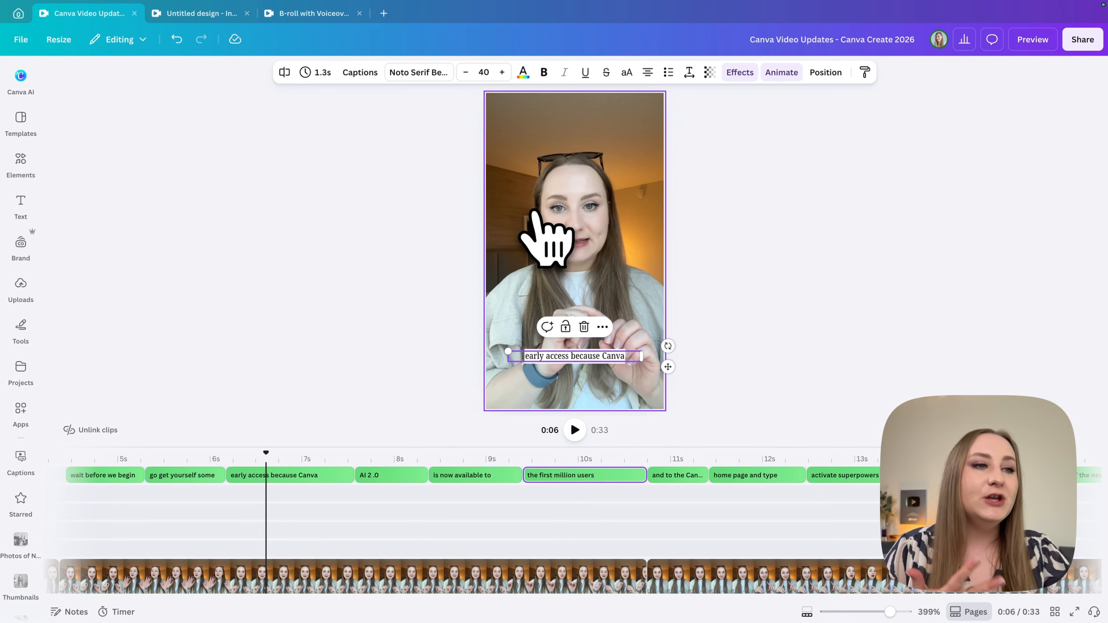
left_click(303, 474)
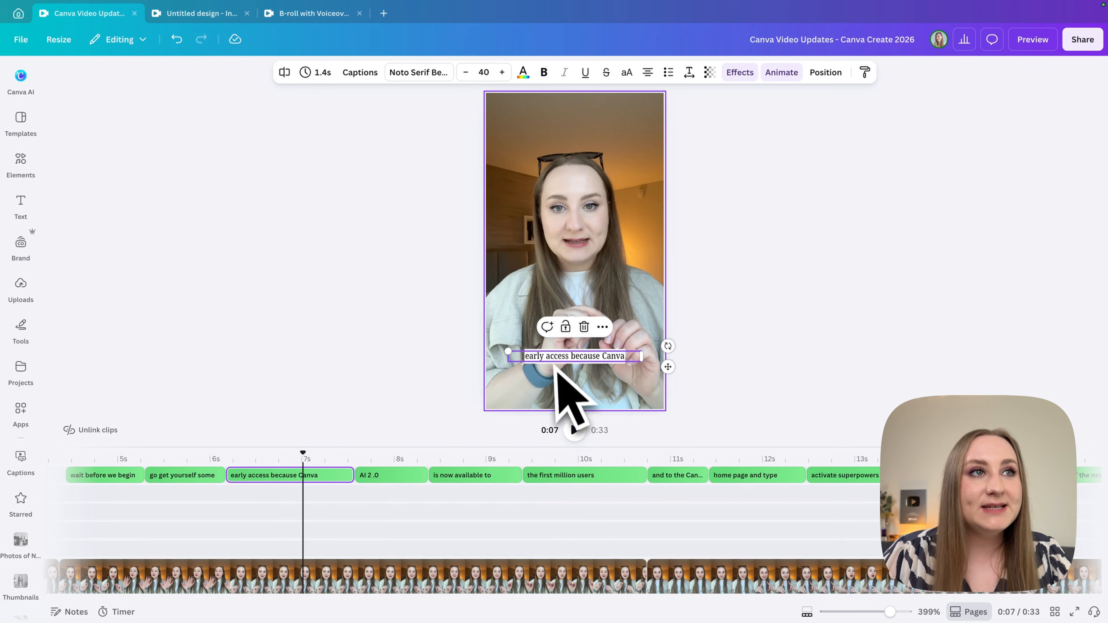
mouse_move(305, 461)
left_mouse_down()
mouse_move(260, 462)
mouse_move(288, 461)
left_mouse_up()
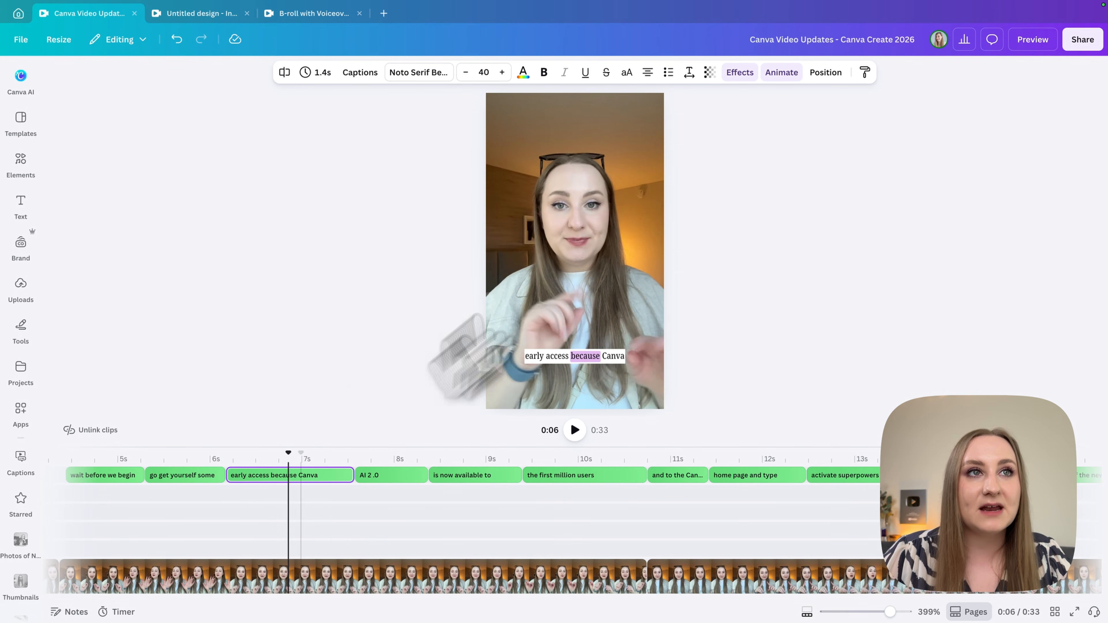
Set the caption's Background effect to roundness 50 and spread 38, with transparency kept at 100.
left_click(747, 74)
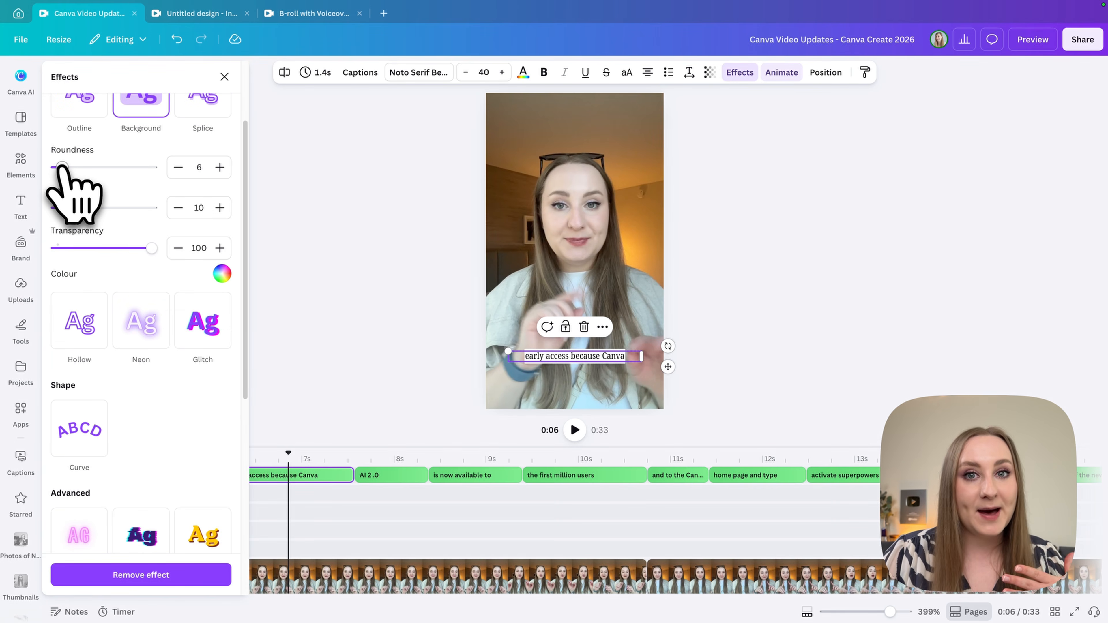
left_click_drag(62, 168, 86, 208)
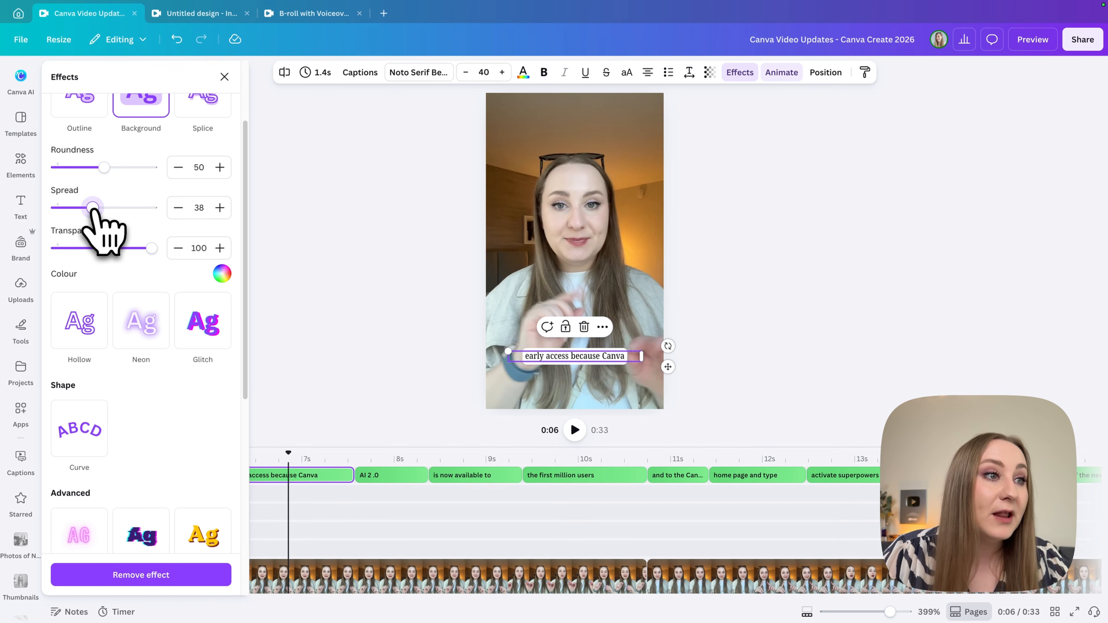
left_click_drag(149, 249, 211, 269)
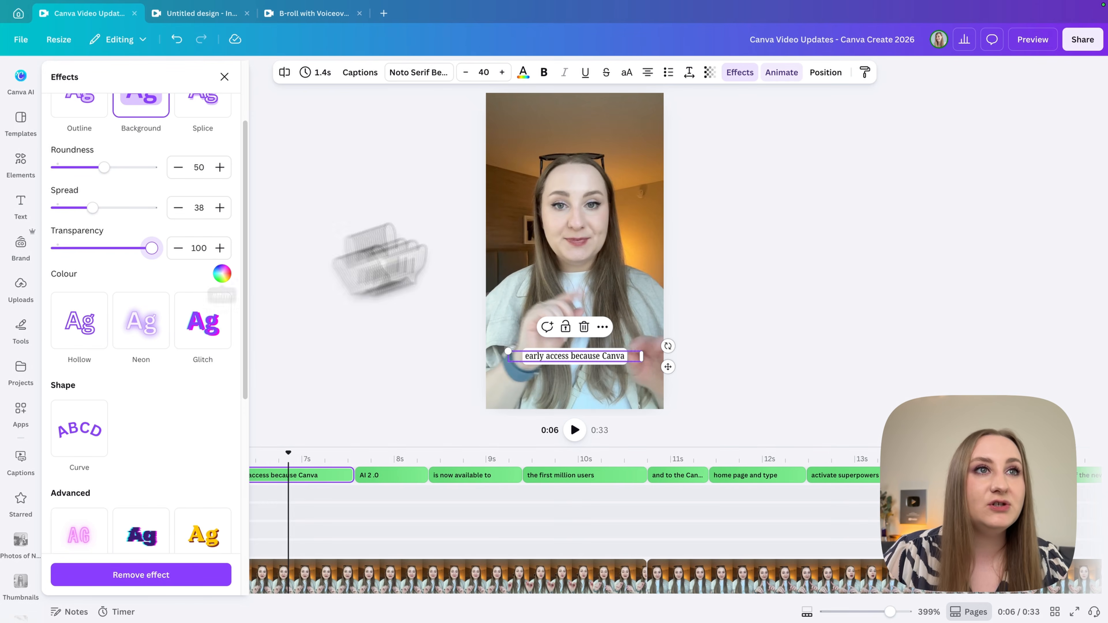
Increase the intensity of the caption's Highlight animation and recolour it, trying pastel blue and another palette colour.
left_click(789, 74)
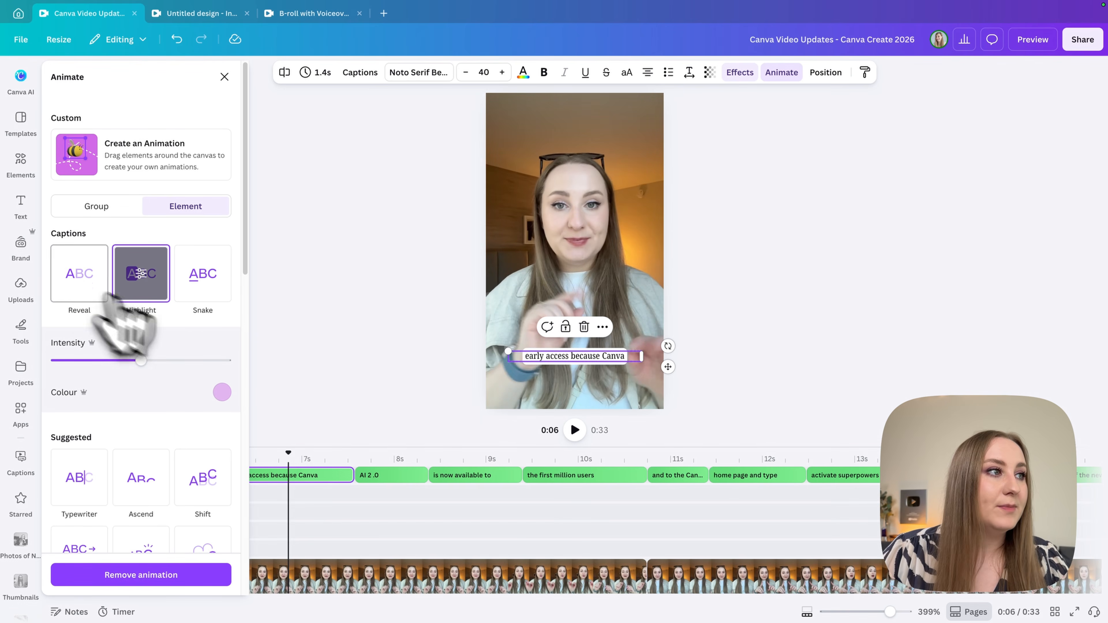
left_click_drag(140, 360, 160, 361)
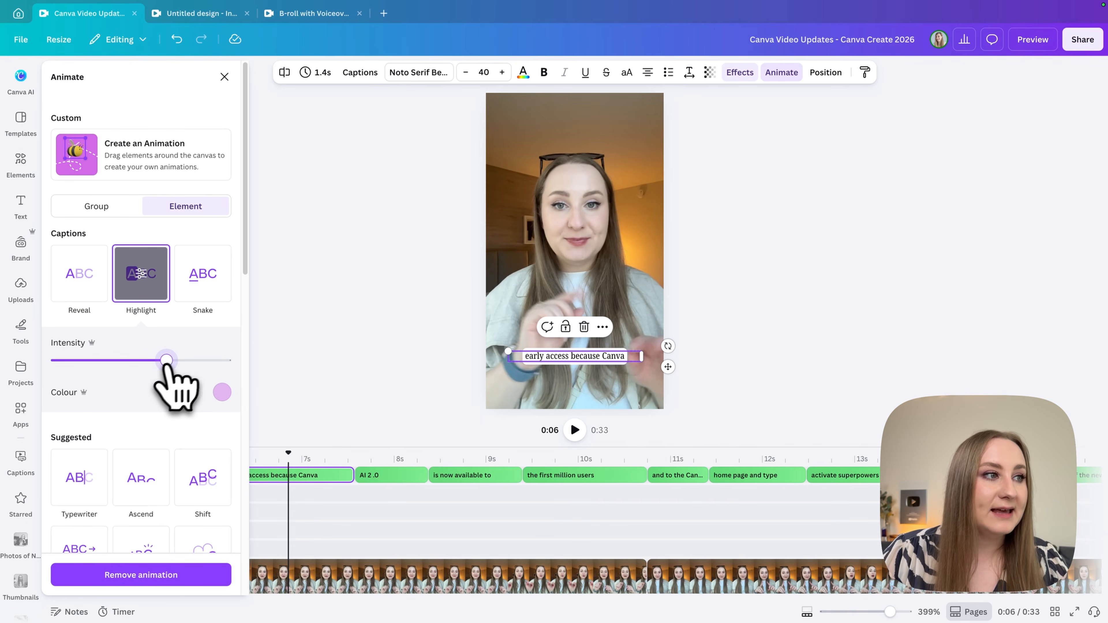
left_click(221, 392)
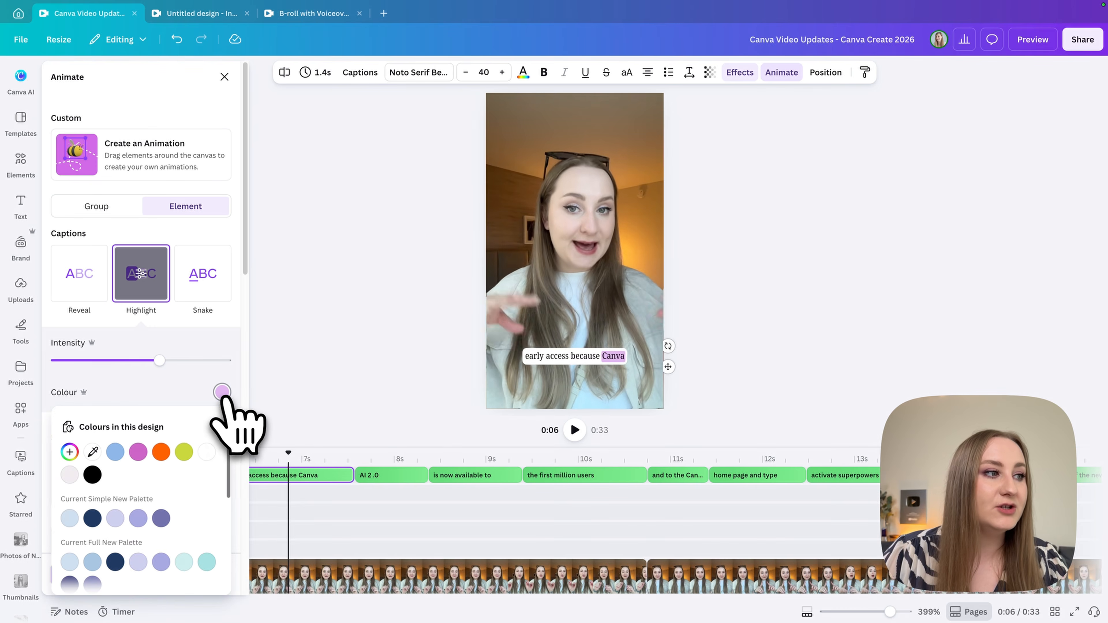
left_click(116, 453)
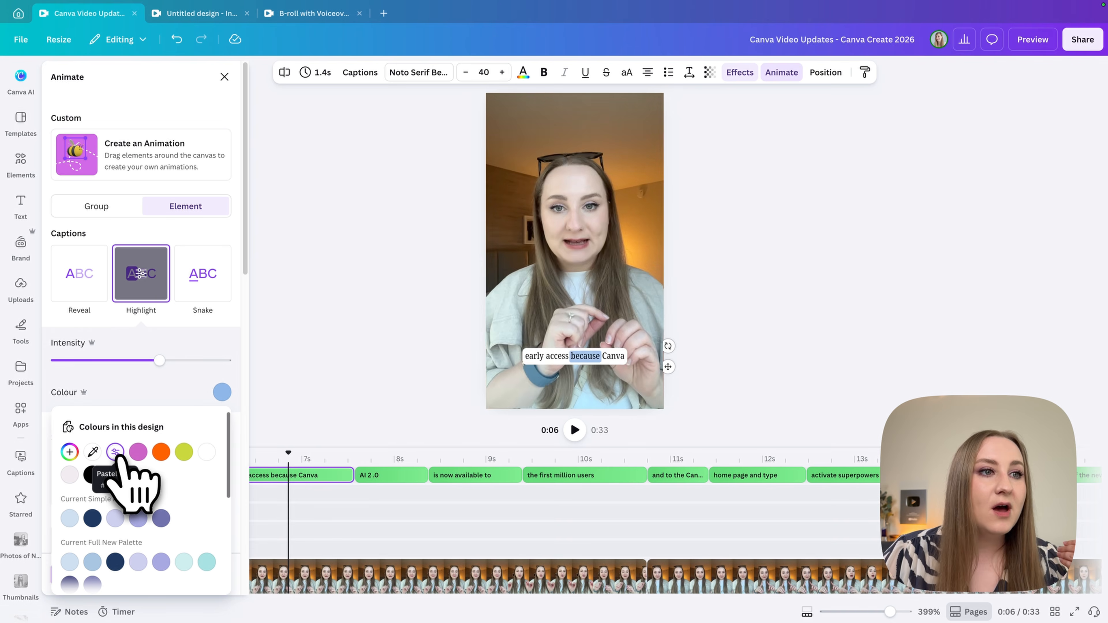
scroll(108, 485, "down", 1)
left_click(92, 549)
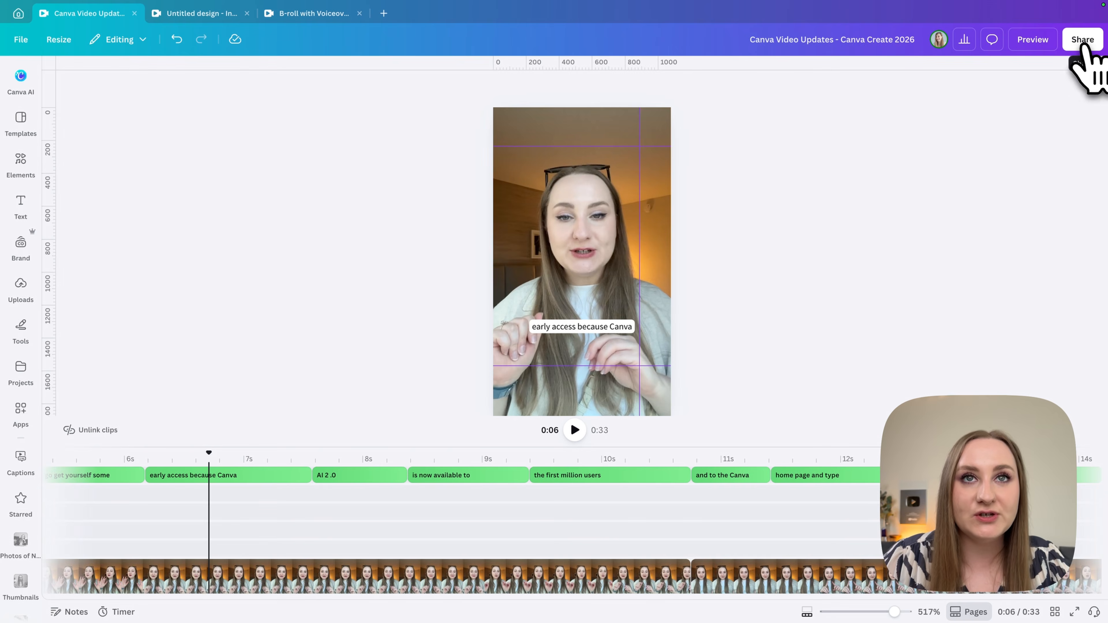
Open the download settings for exporting the design as an MP4 video.
left_click(1083, 40)
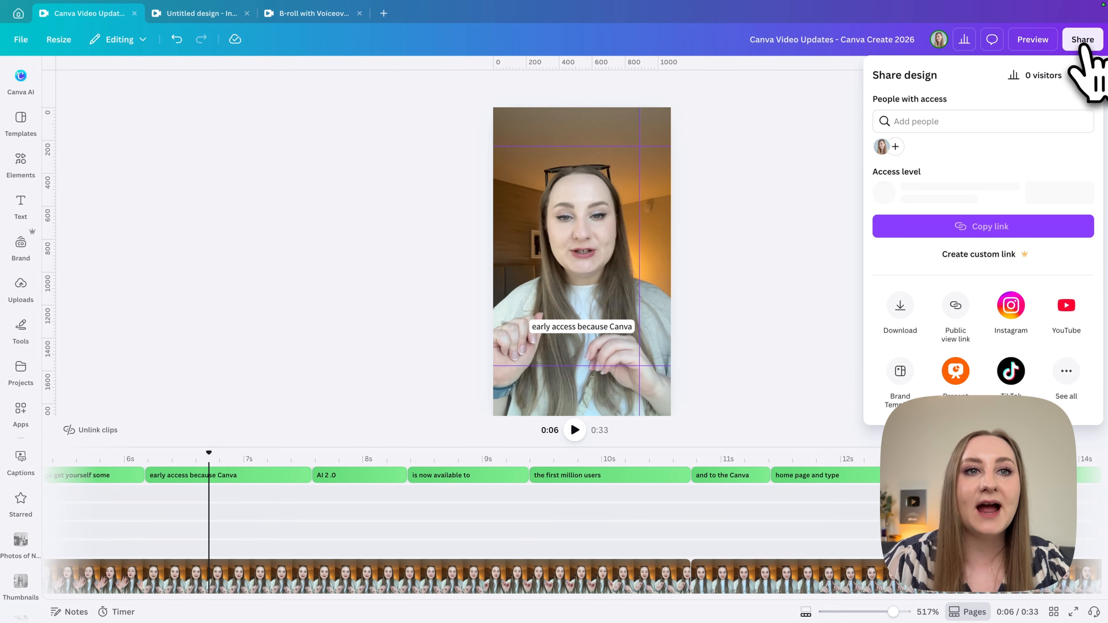
left_click(899, 316)
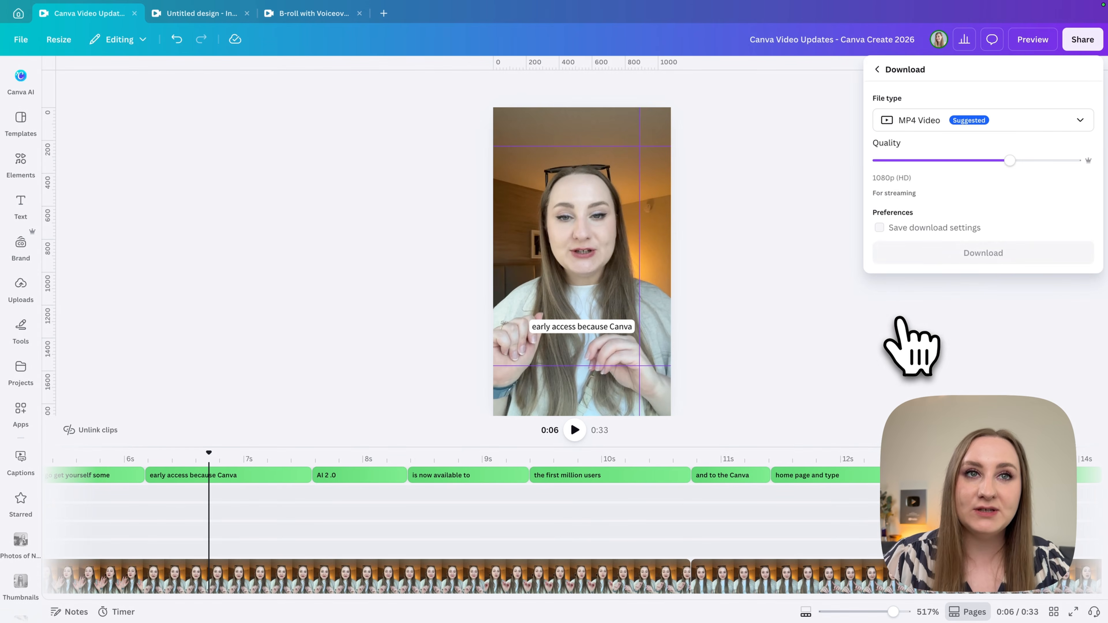